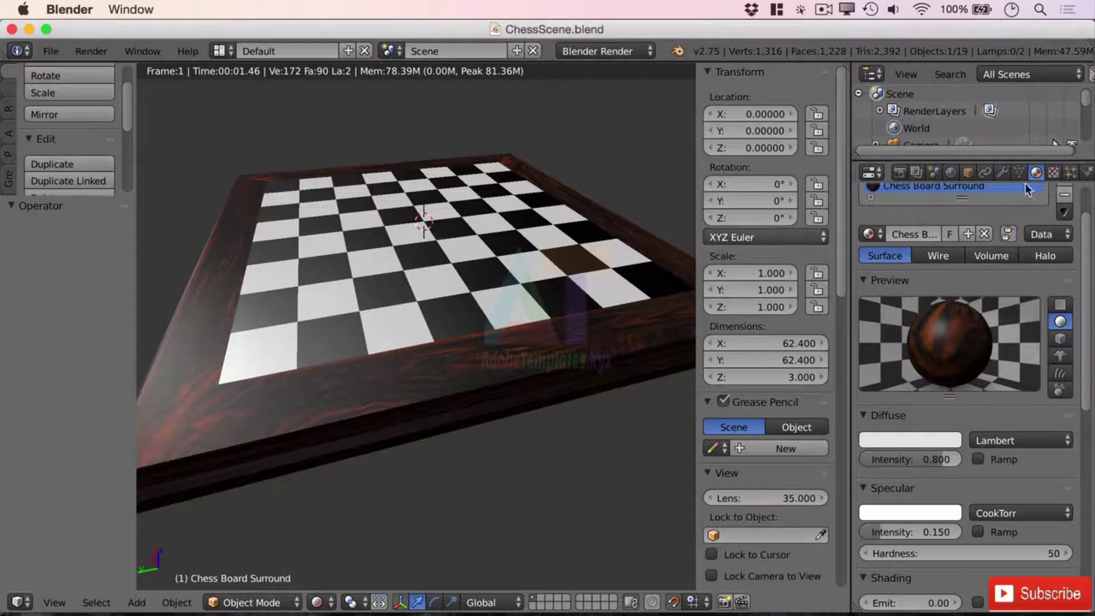
Step: Select the Chess Board object, expand its outliner entry and make its Black Square material active
{"action": "left_click_drag", "start_coordinate": [984, 160], "coordinate": [986, 309]}
{"action": "left_click", "coordinate": [928, 161]}
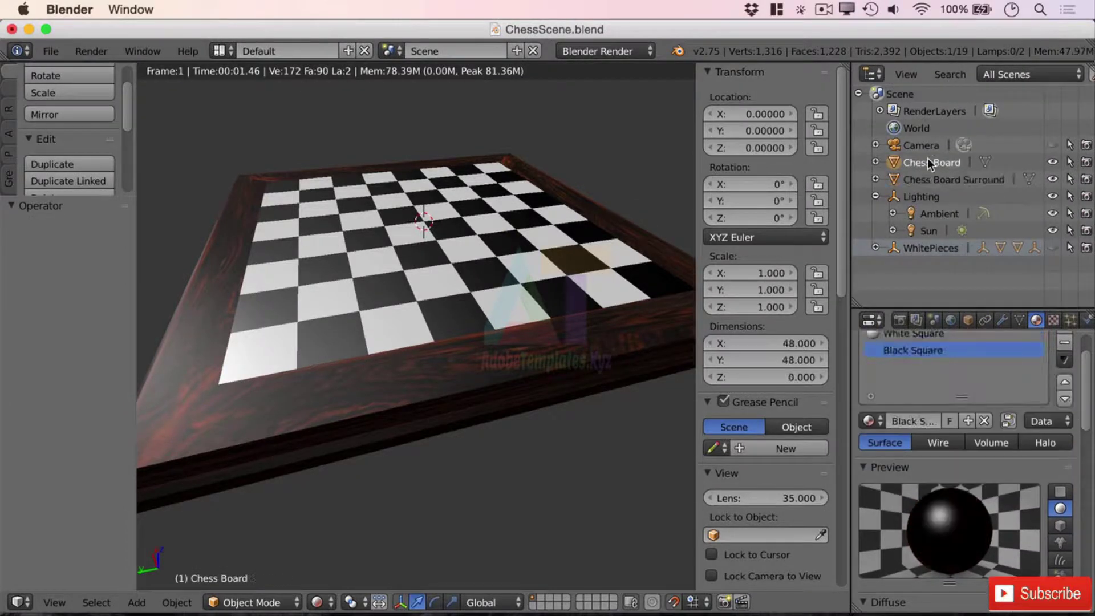
{"action": "left_click", "coordinate": [876, 162]}
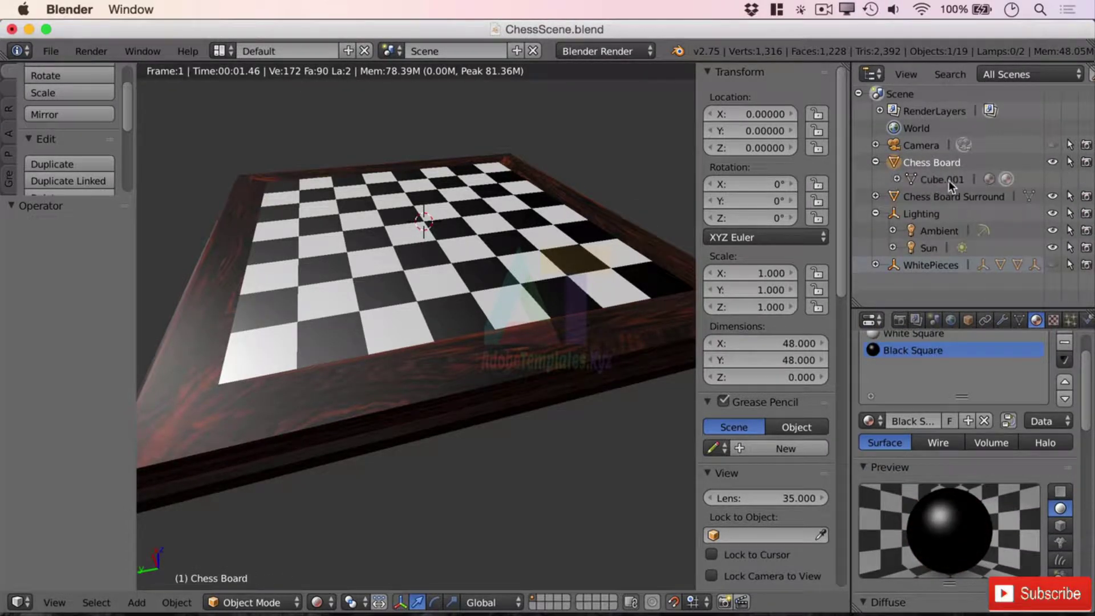
{"action": "left_click", "coordinate": [925, 335]}
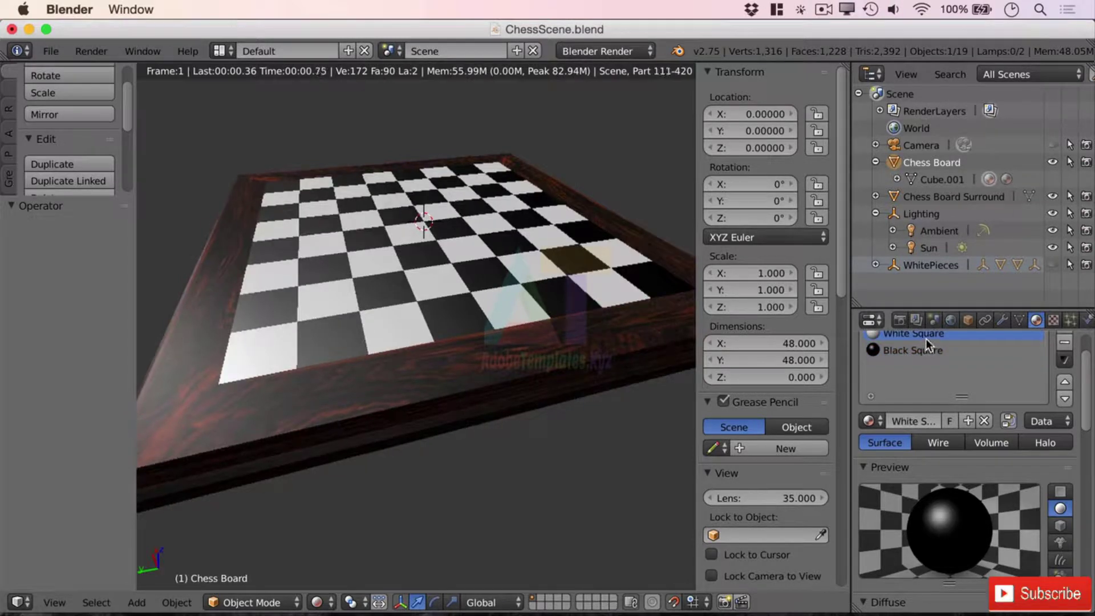
{"action": "left_click", "coordinate": [929, 350]}
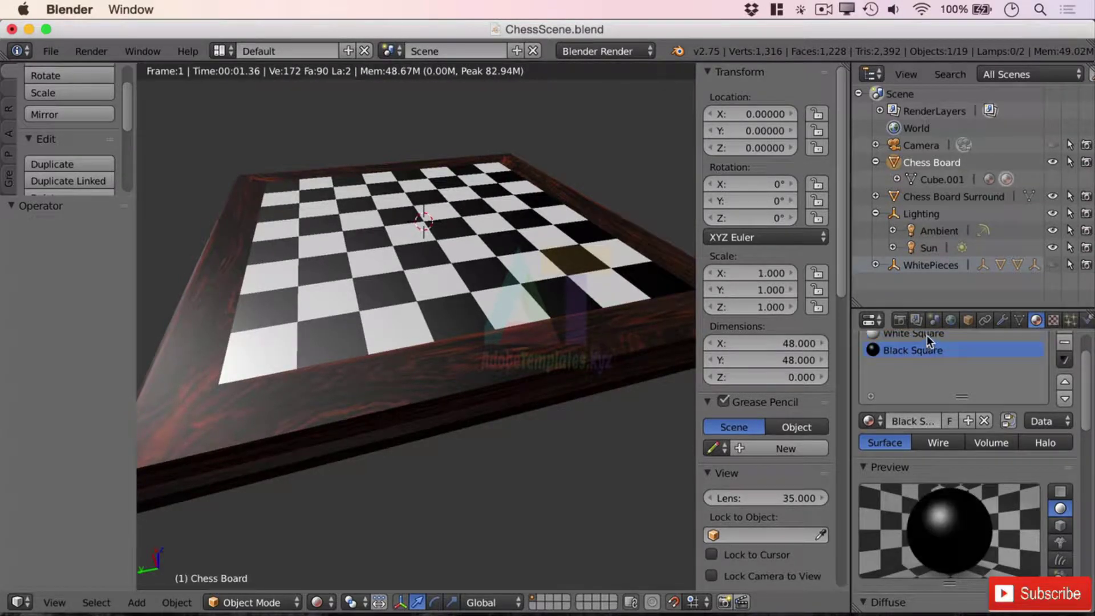
{"action": "left_click", "coordinate": [926, 335]}
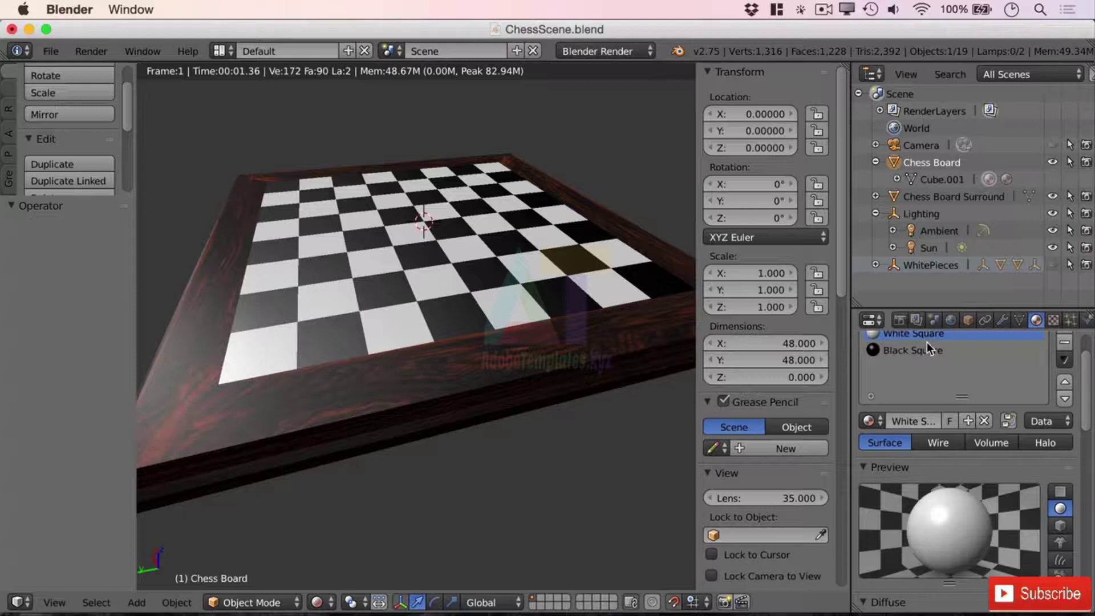
{"action": "left_click", "coordinate": [925, 349]}
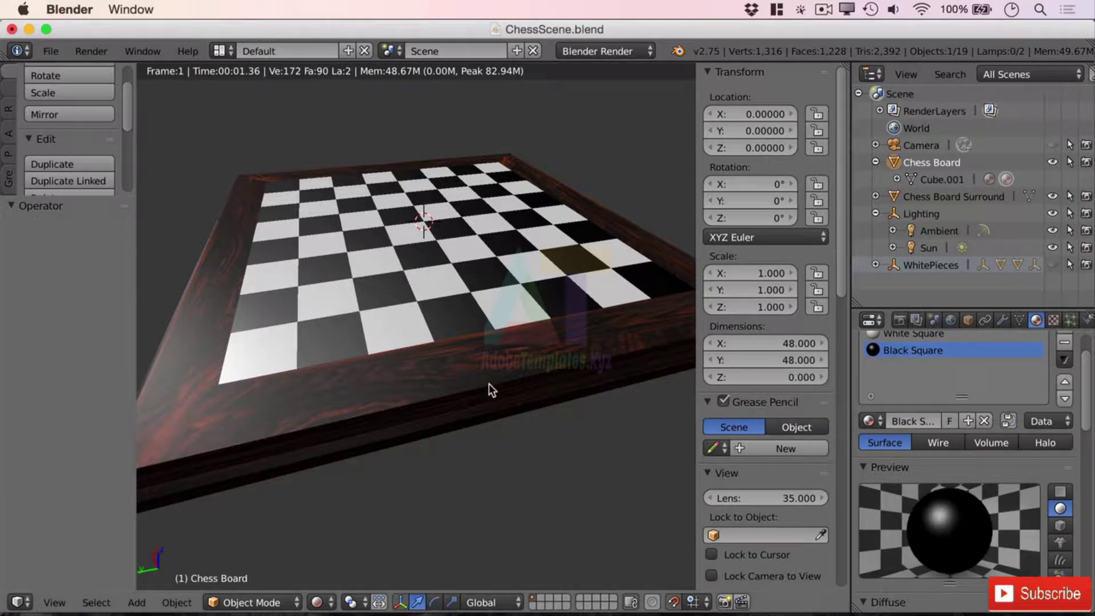
Step: Add a new texture to the Black Square material and name it Black Square
{"action": "left_click", "coordinate": [1053, 320]}
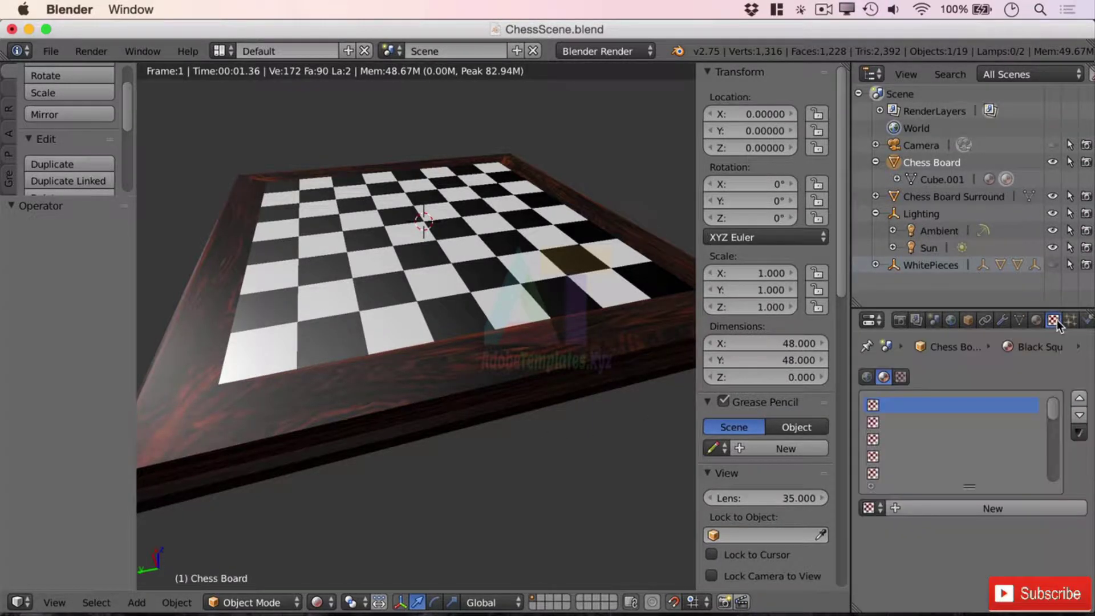
{"action": "left_click", "coordinate": [955, 505]}
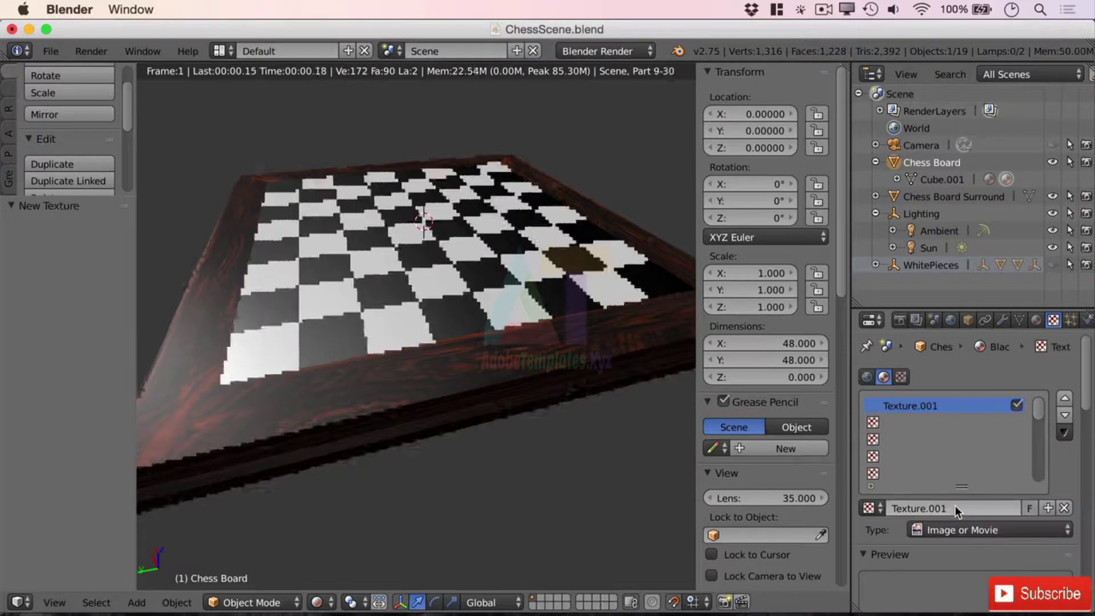
{"action": "double_click", "coordinate": [949, 507]}
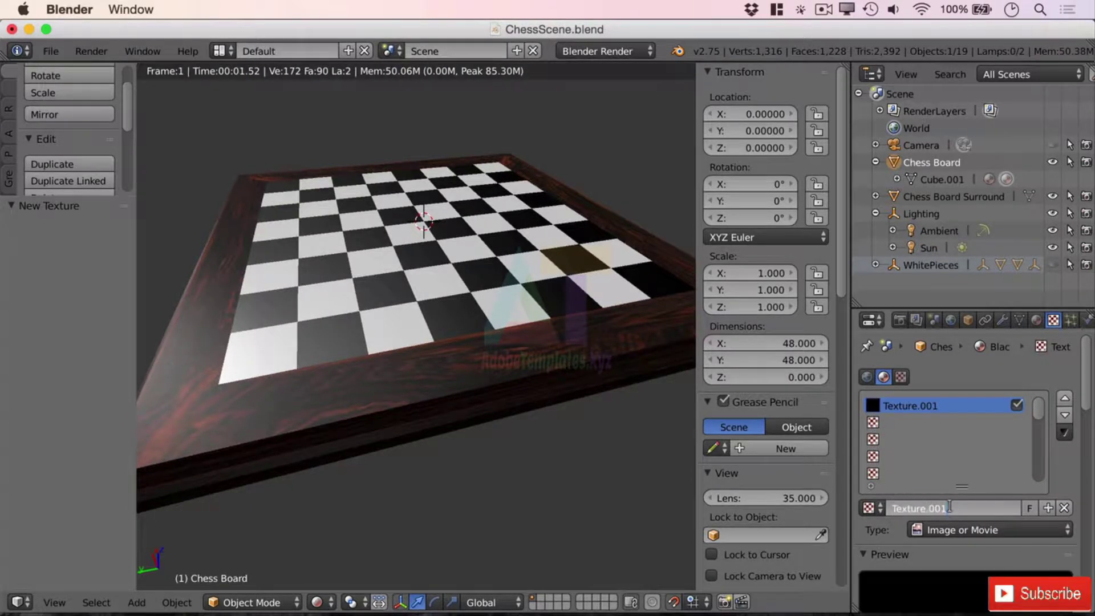
{"action": "key", "text": "End"}
{"action": "type", "text": "Bl"}
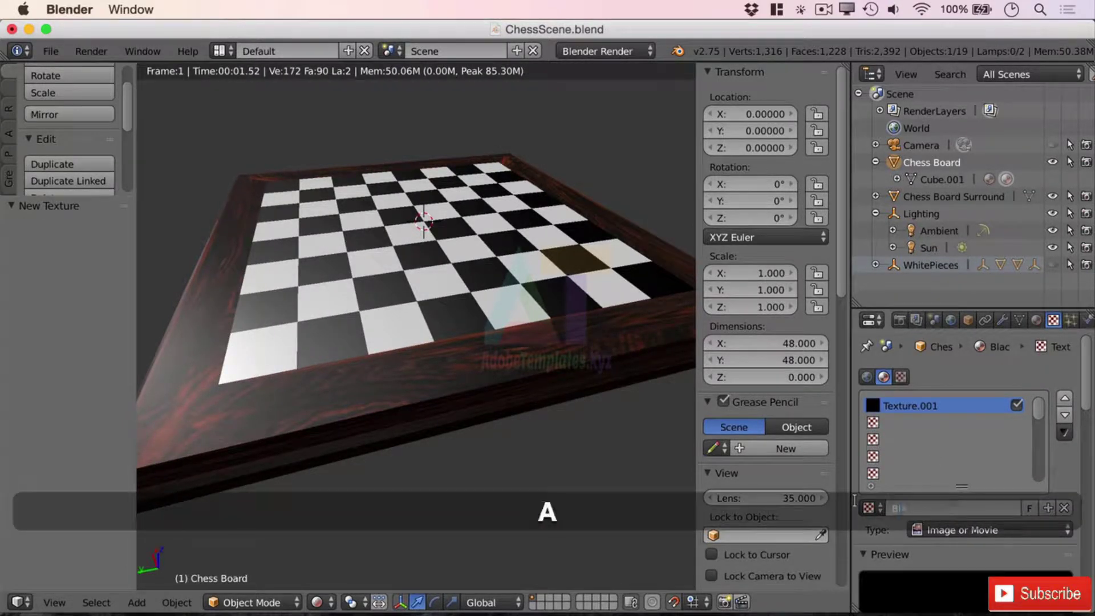
{"action": "type", "text": "ack Square"}
{"action": "key", "text": "Return"}
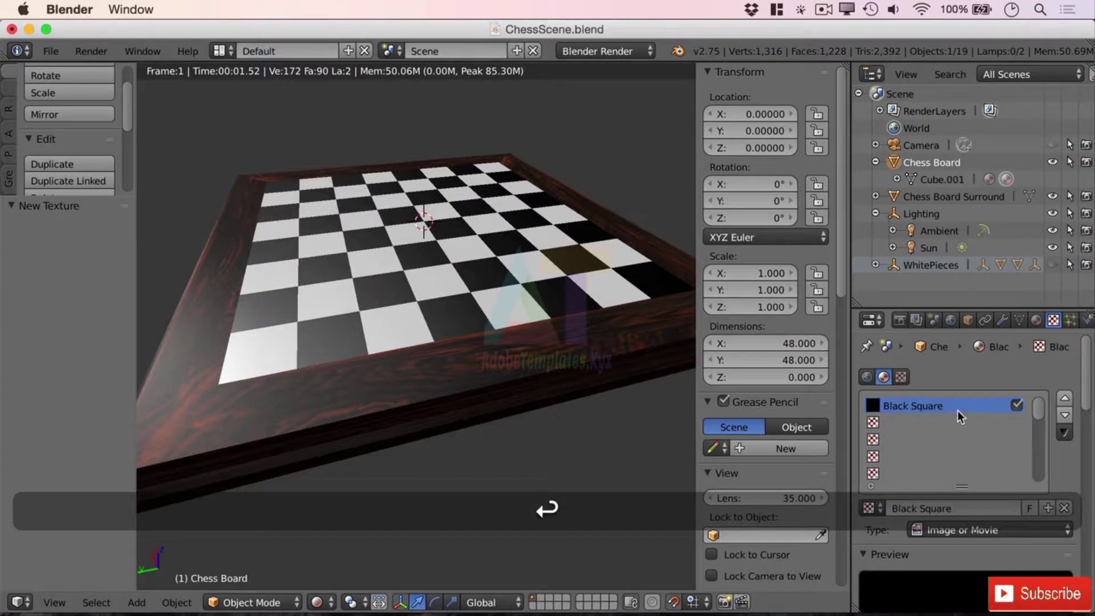
Step: Change the Black Square texture's type to Voronoi
{"action": "scroll", "coordinate": [958, 413], "scroll_direction": "down", "scroll_amount": 1}
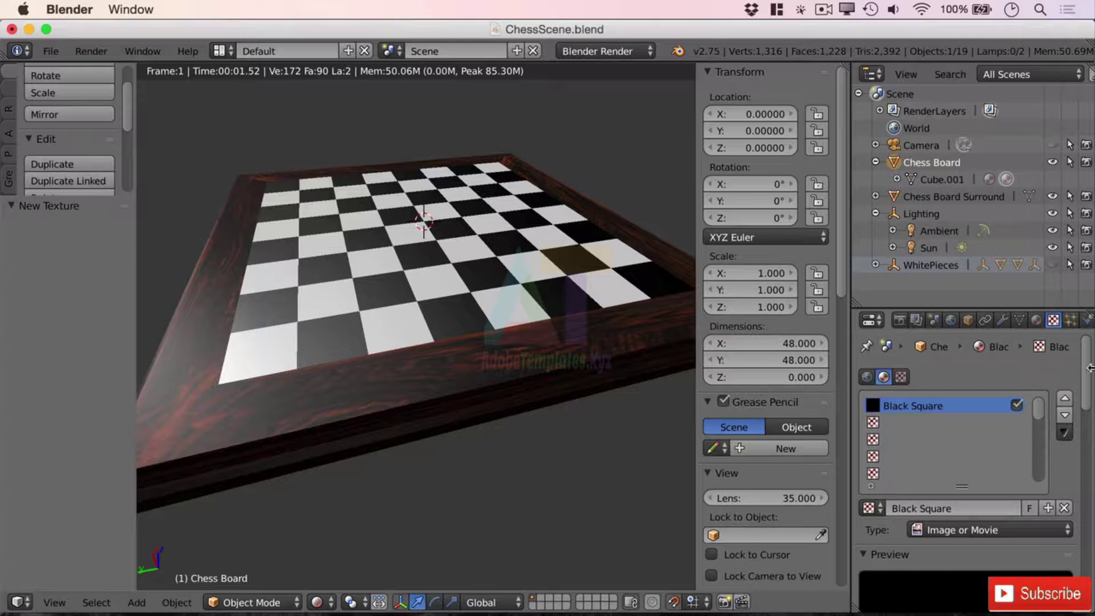
{"action": "left_click_drag", "start_coordinate": [1090, 374], "coordinate": [1092, 422]}
{"action": "scroll", "coordinate": [1092, 423], "scroll_direction": "down", "scroll_amount": 1}
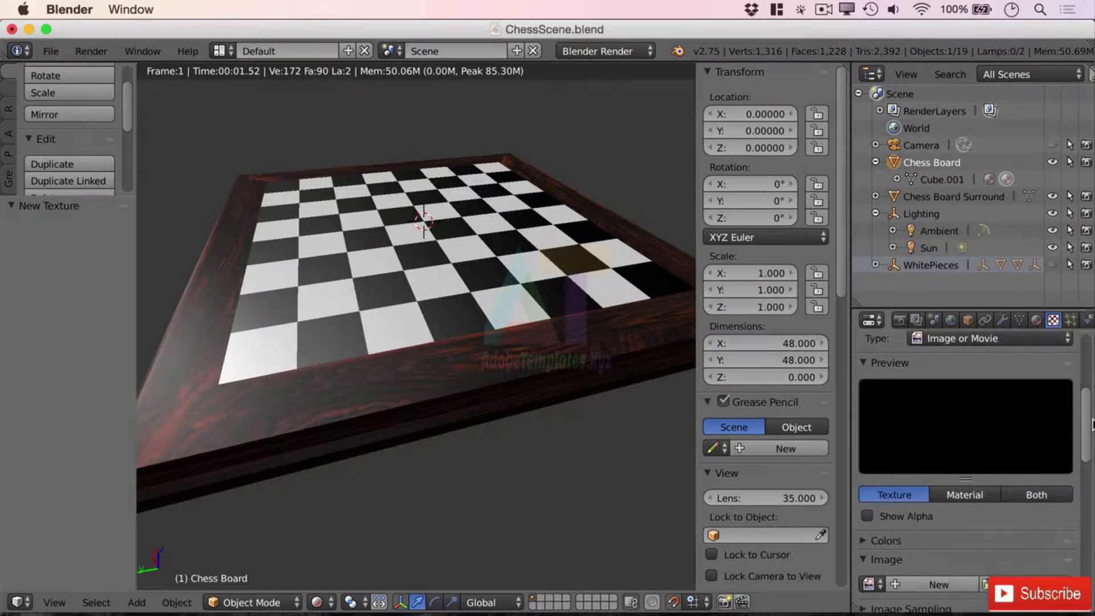
{"action": "left_click", "coordinate": [950, 339]}
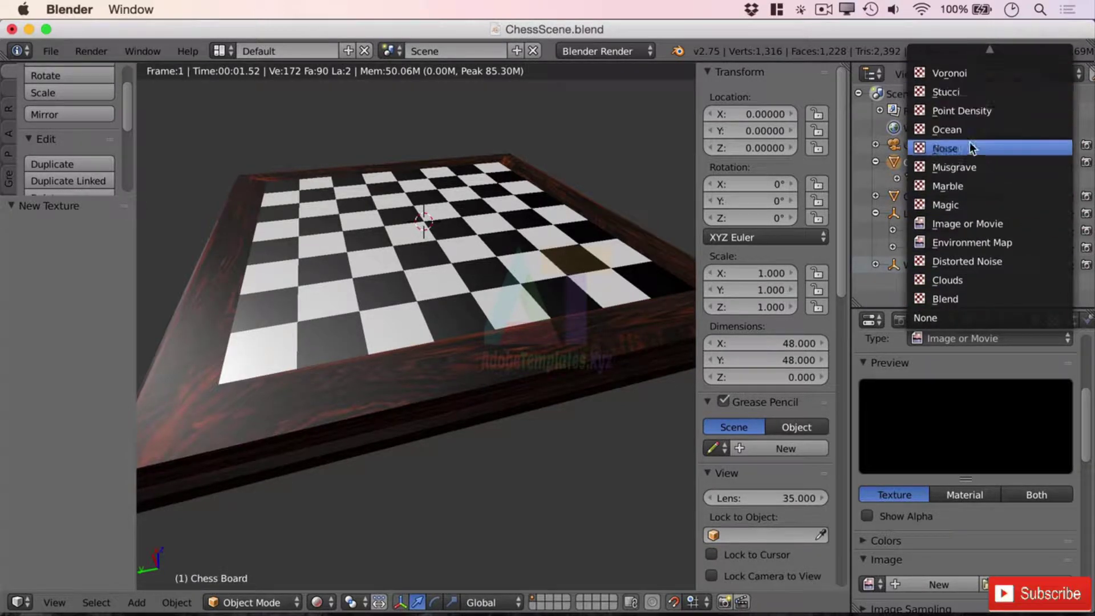
{"action": "left_click", "coordinate": [978, 73]}
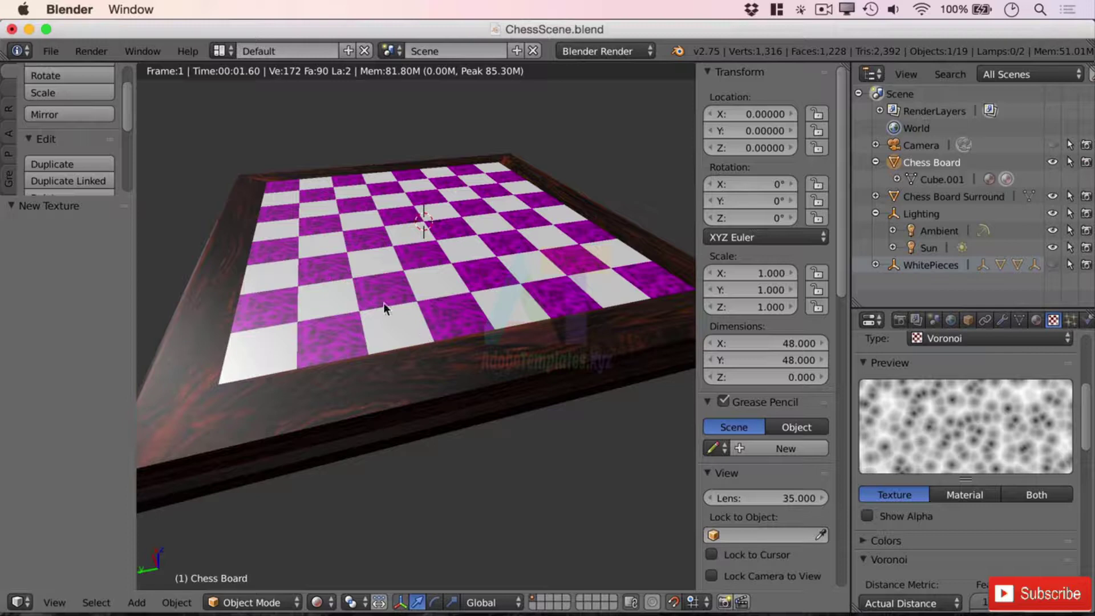
Step: Try white and blue for the Voronoi texture's influence colour, and settle on a light orange
{"action": "scroll", "coordinate": [421, 313], "scroll_direction": "up", "scroll_amount": 3}
{"action": "scroll", "coordinate": [423, 316], "scroll_direction": "down", "scroll_amount": 3}
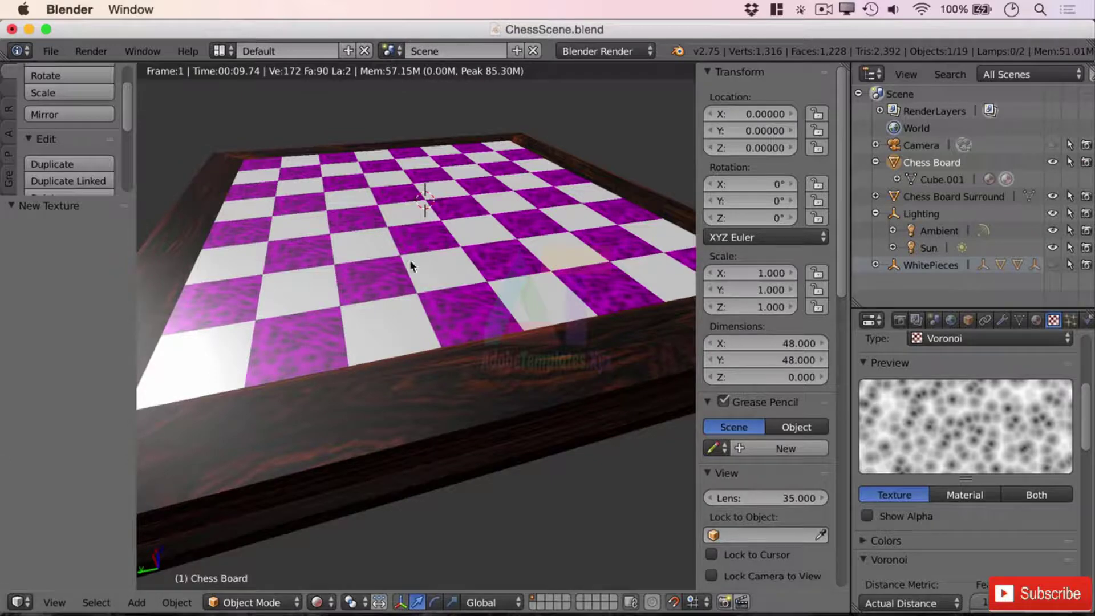
{"action": "scroll", "coordinate": [970, 484], "scroll_direction": "down", "scroll_amount": 8}
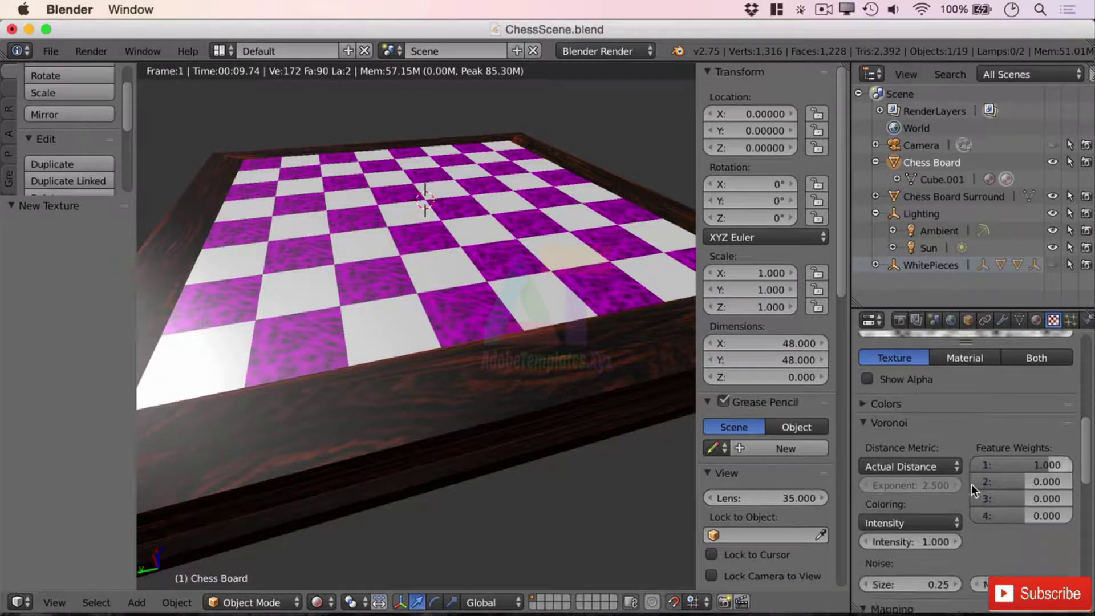
{"action": "scroll", "coordinate": [971, 485], "scroll_direction": "down", "scroll_amount": 10}
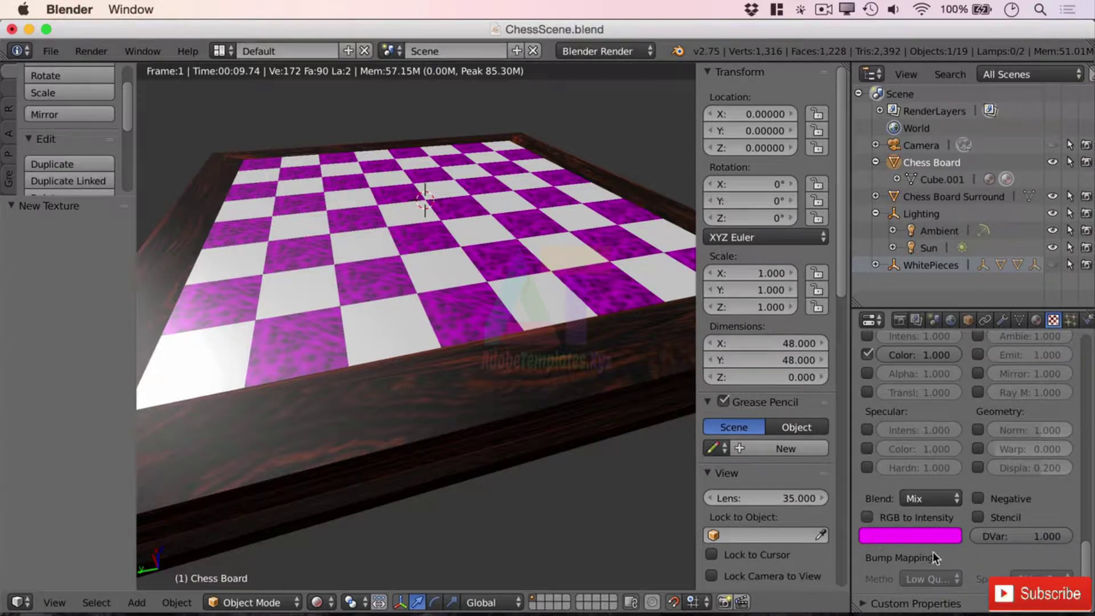
{"action": "left_click", "coordinate": [930, 537]}
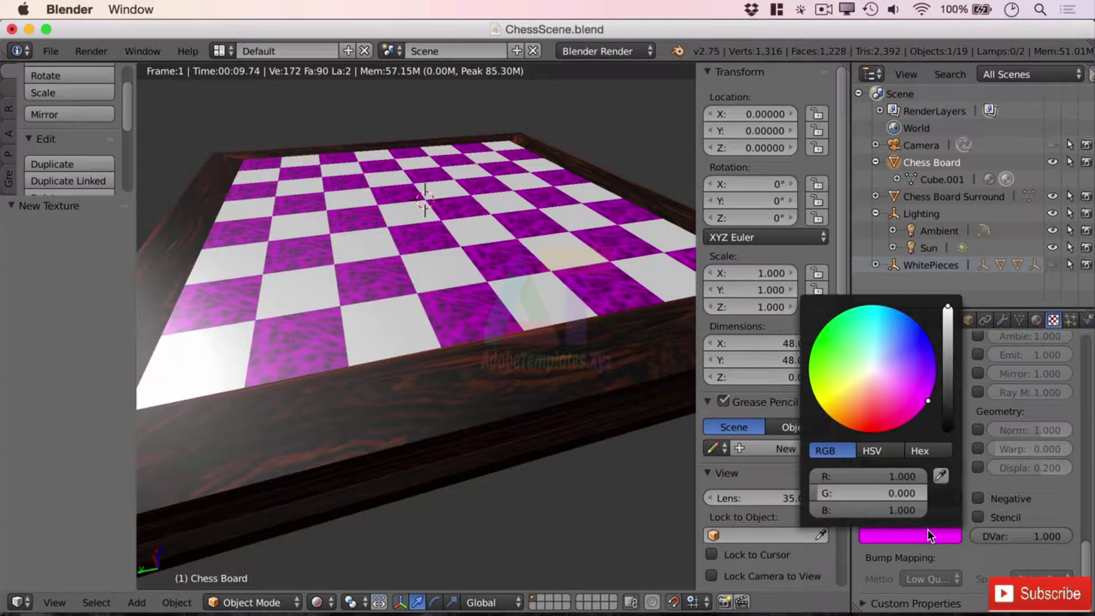
{"action": "left_click", "coordinate": [872, 365]}
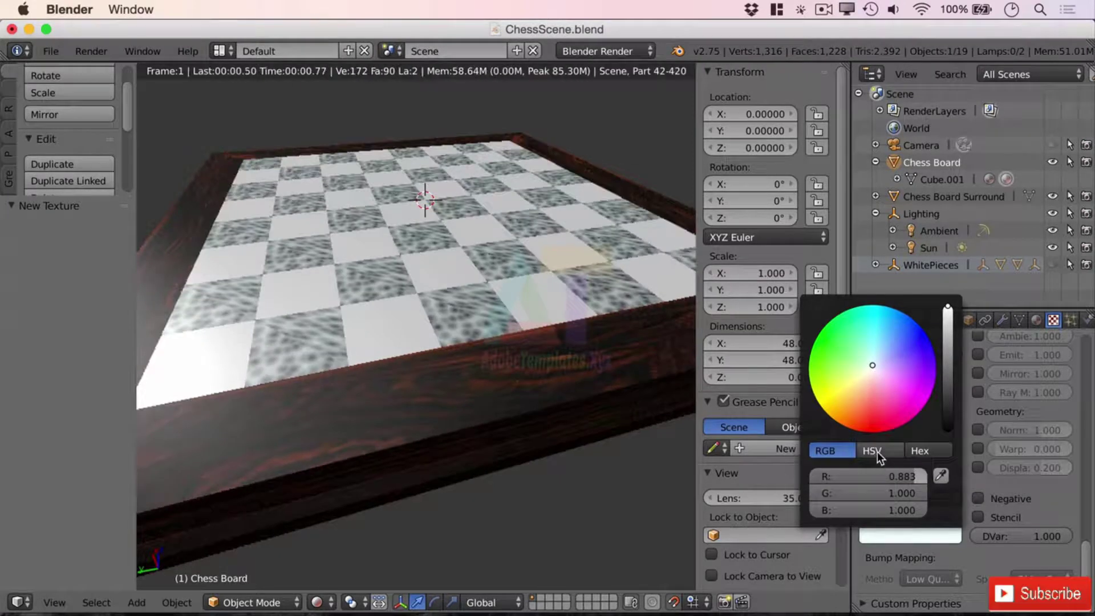
{"action": "left_click", "coordinate": [890, 328]}
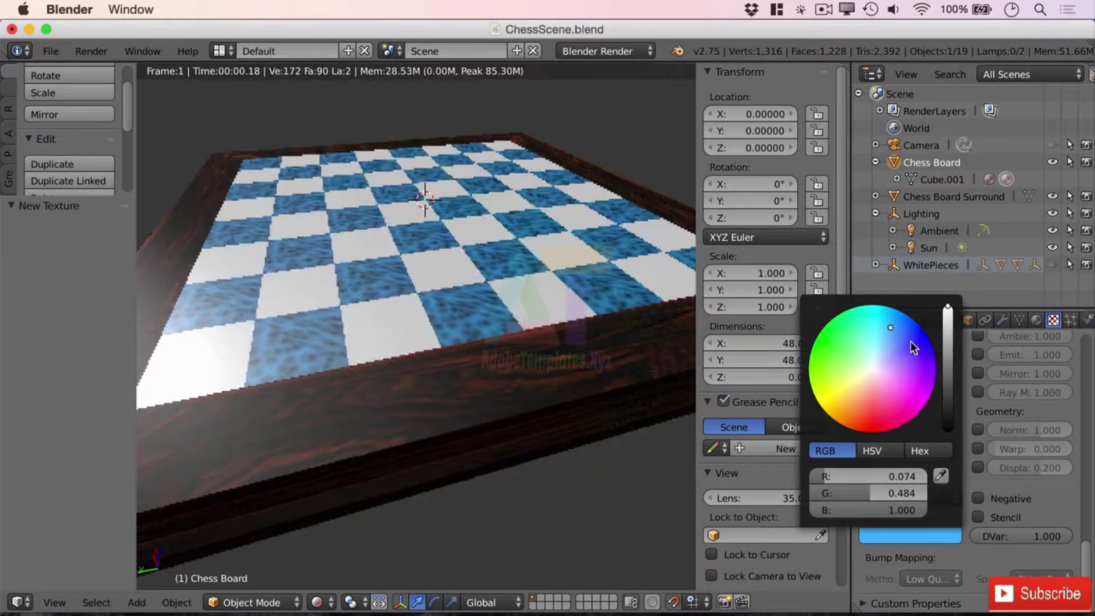
{"action": "left_click", "coordinate": [851, 402]}
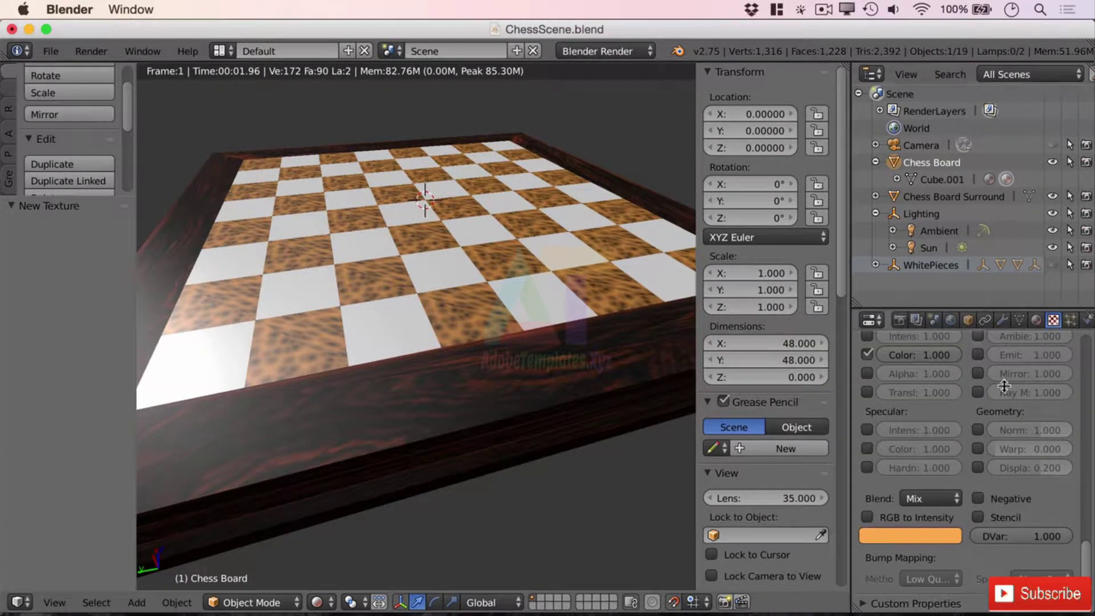
Step: Inspect the texture on the board squares up close and set its mapping coordinates to Generated
{"action": "scroll", "coordinate": [477, 323], "scroll_direction": "up", "scroll_amount": 3}
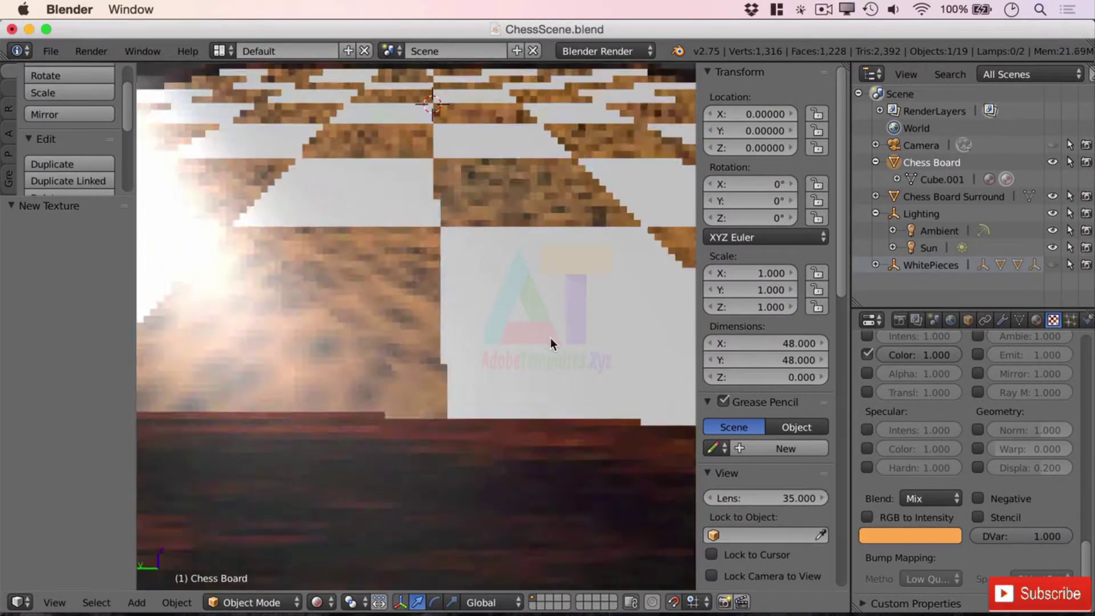
{"action": "scroll", "coordinate": [489, 353], "scroll_direction": "up", "scroll_amount": 3}
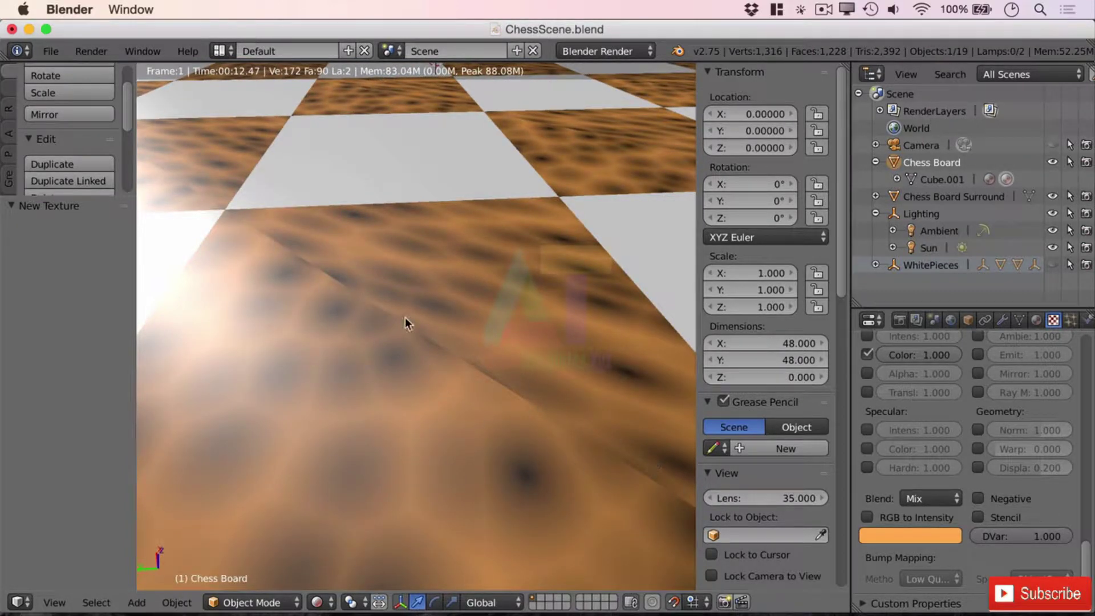
{"action": "scroll", "coordinate": [438, 322], "scroll_direction": "down", "scroll_amount": 4}
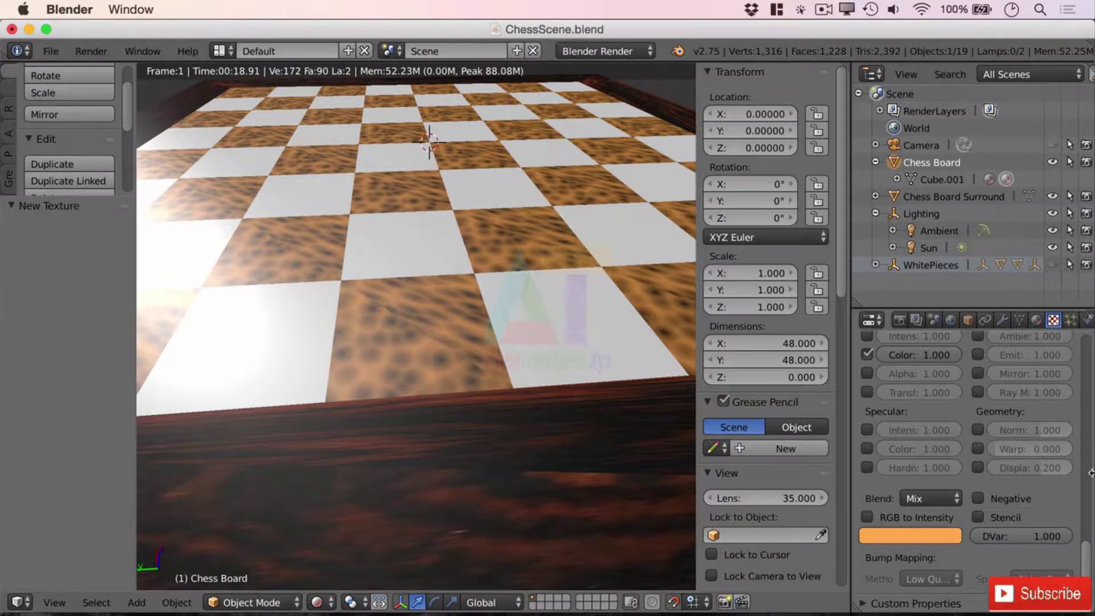
{"action": "left_click_drag", "start_coordinate": [1087, 565], "coordinate": [1083, 482]}
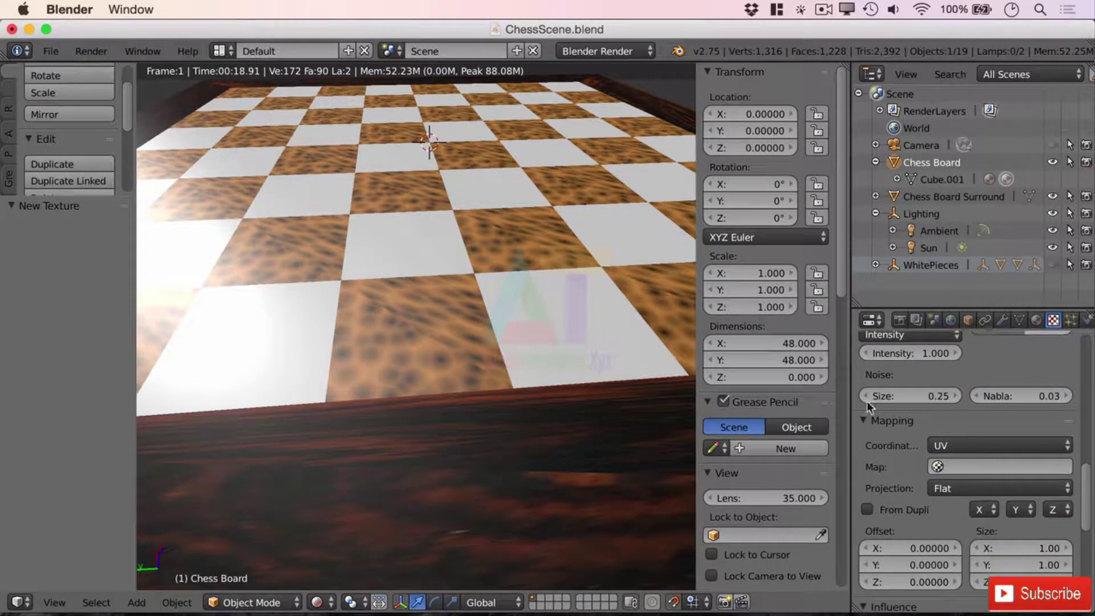
{"action": "left_click", "coordinate": [952, 450]}
{"action": "left_click", "coordinate": [988, 388]}
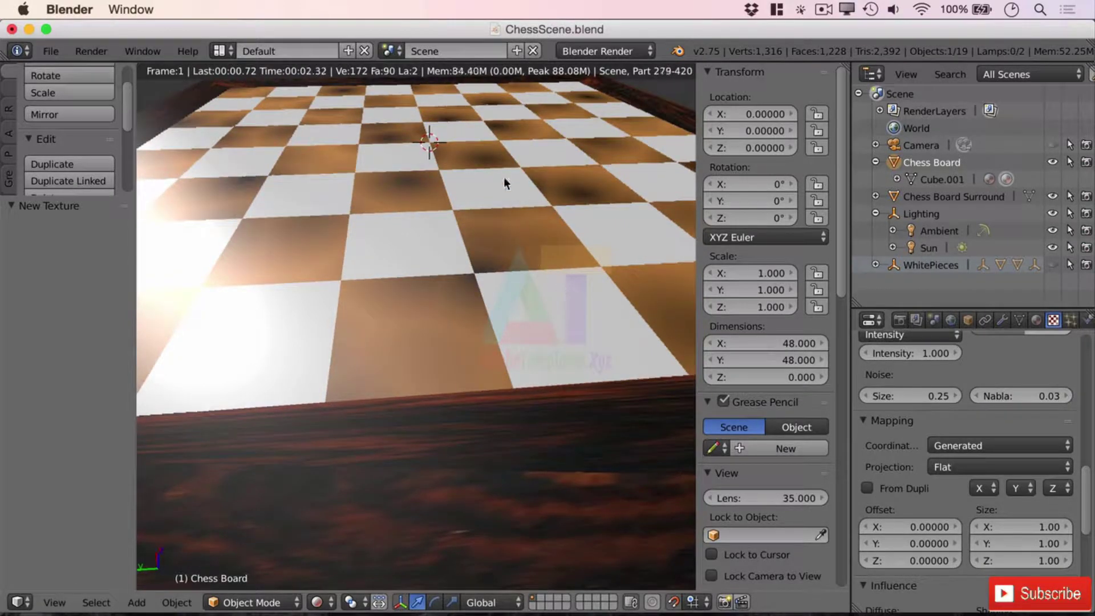
{"action": "scroll", "coordinate": [516, 257], "scroll_direction": "down", "scroll_amount": 2}
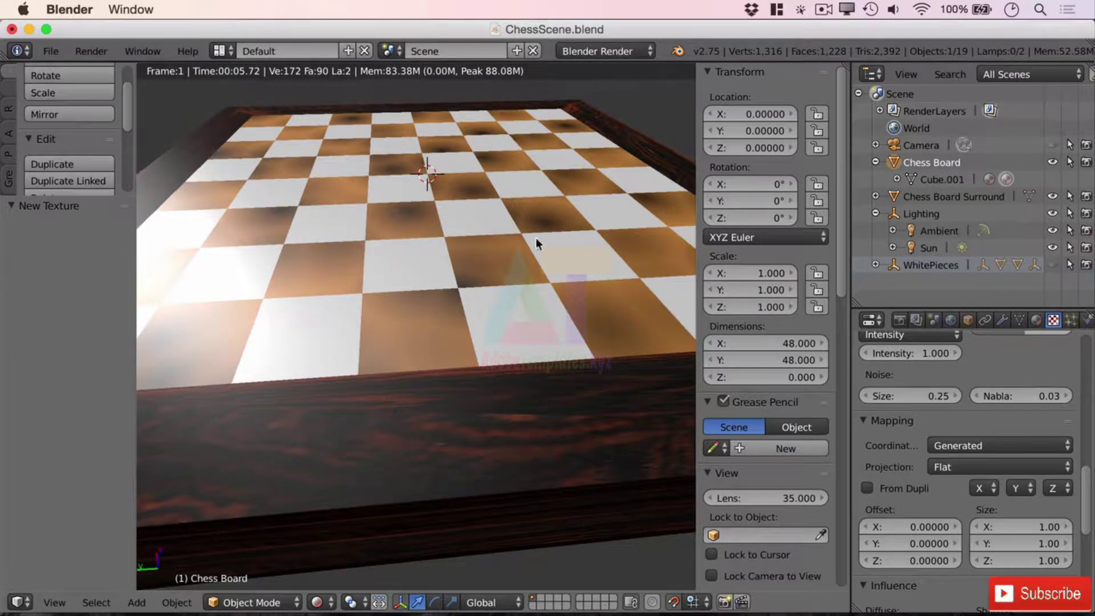
Step: Try Object mapping coordinates with Chess Board as the reference object, and return the coordinates to Generated
{"action": "left_click", "coordinate": [989, 447]}
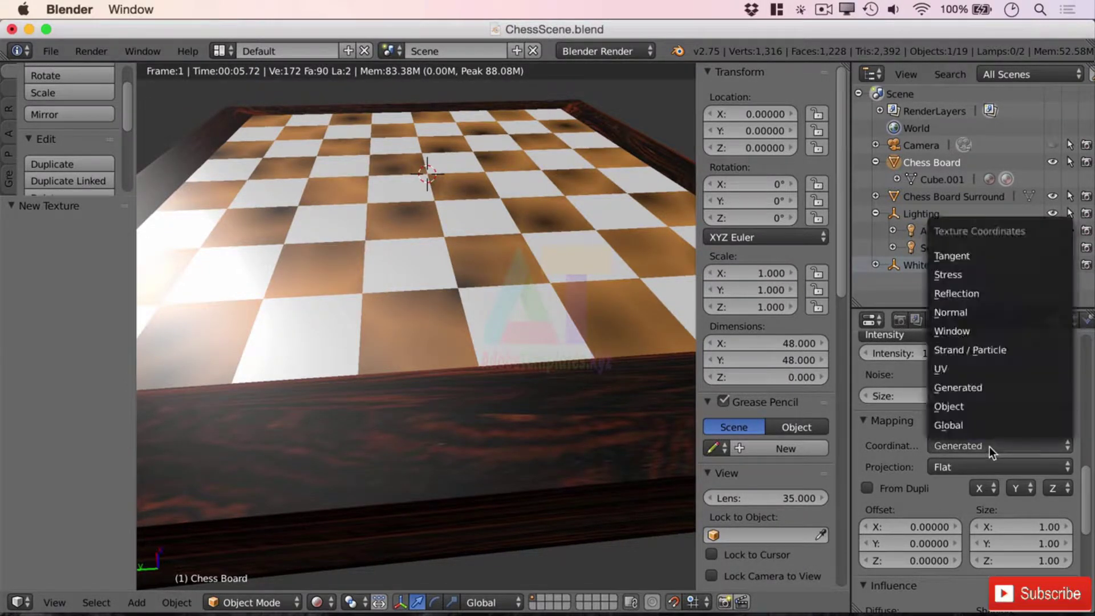
{"action": "left_click", "coordinate": [973, 405]}
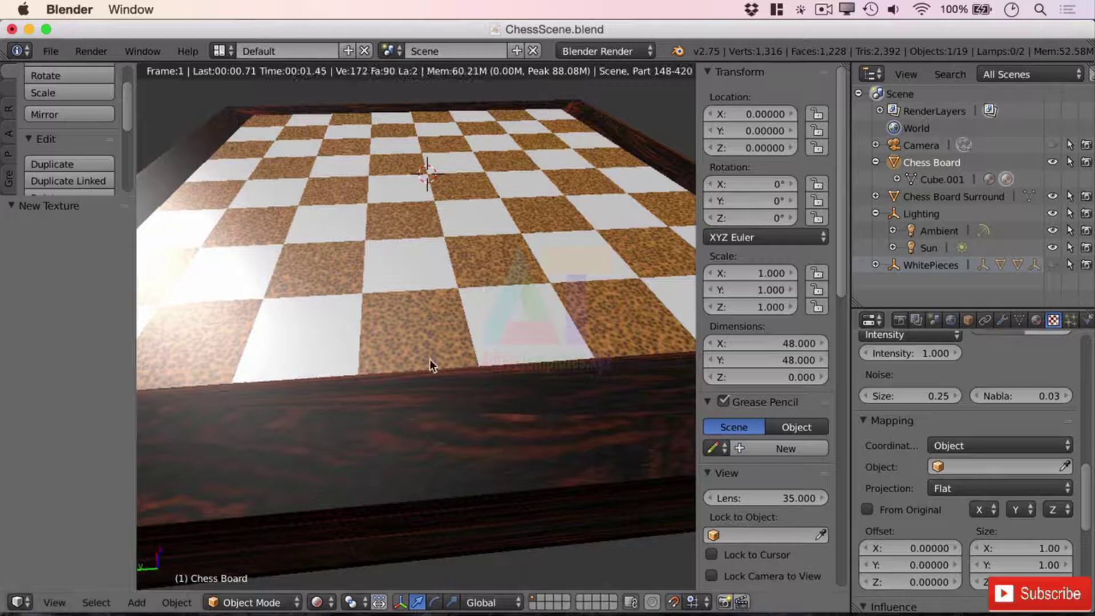
{"action": "left_click", "coordinate": [968, 466]}
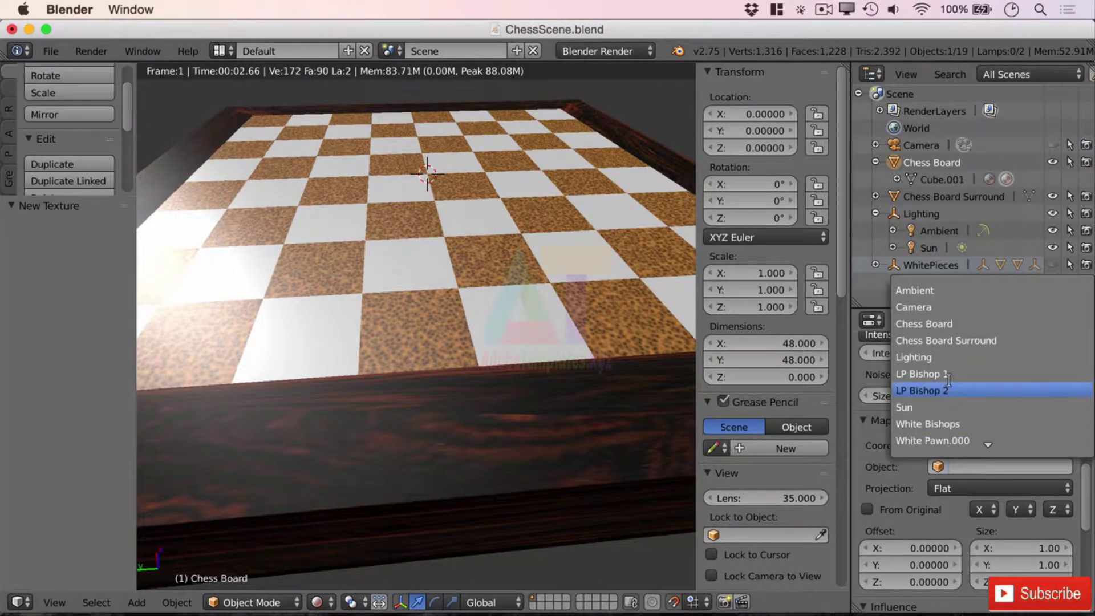
{"action": "left_click", "coordinate": [951, 324]}
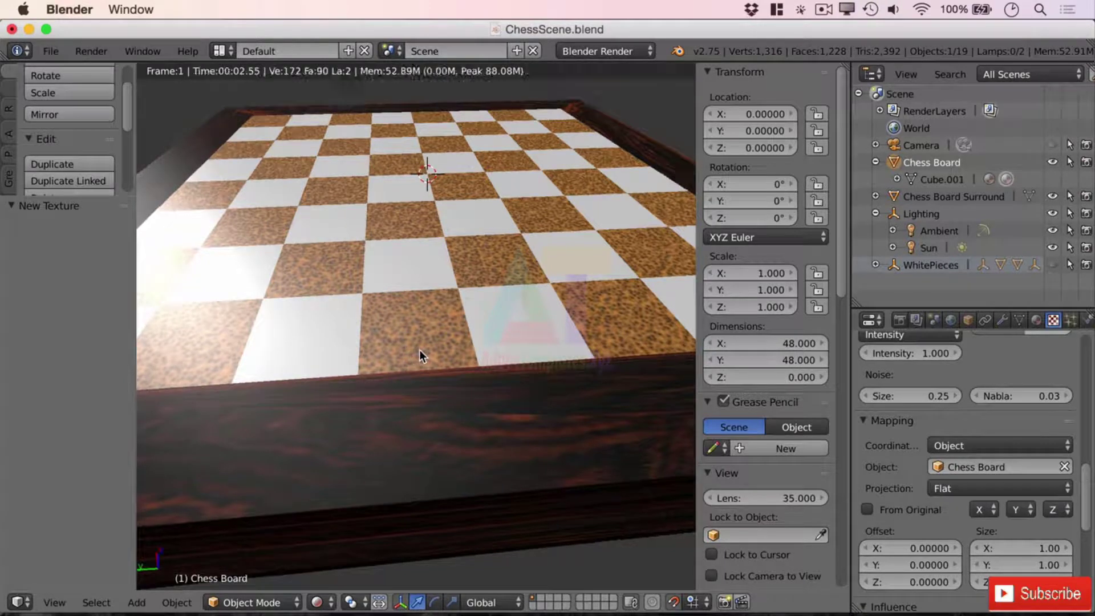
{"action": "left_click", "coordinate": [972, 446]}
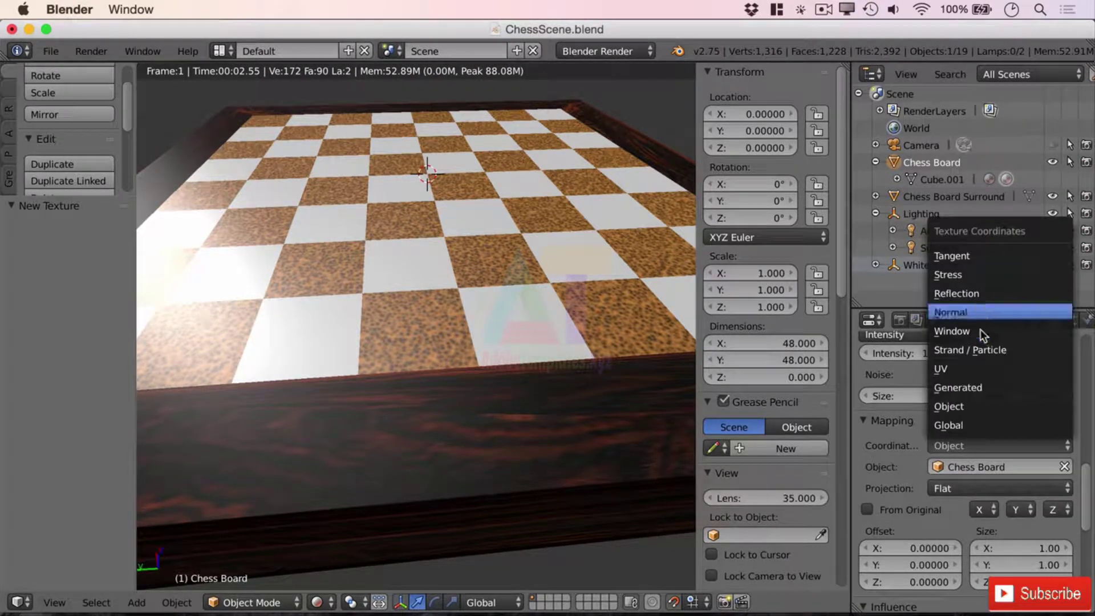
{"action": "left_click", "coordinate": [977, 386]}
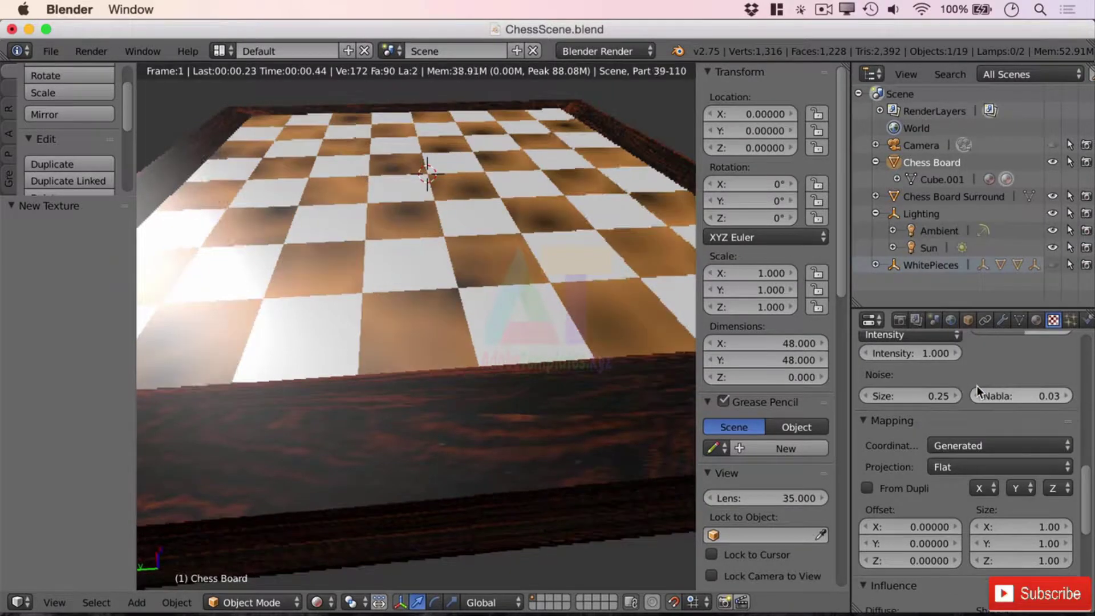
Step: Set the Black Square texture's mapping size to 2 on X, Y and Z
{"action": "left_click", "coordinate": [1053, 530]}
{"action": "type", "text": "2"}
{"action": "left_click", "coordinate": [1054, 539]}
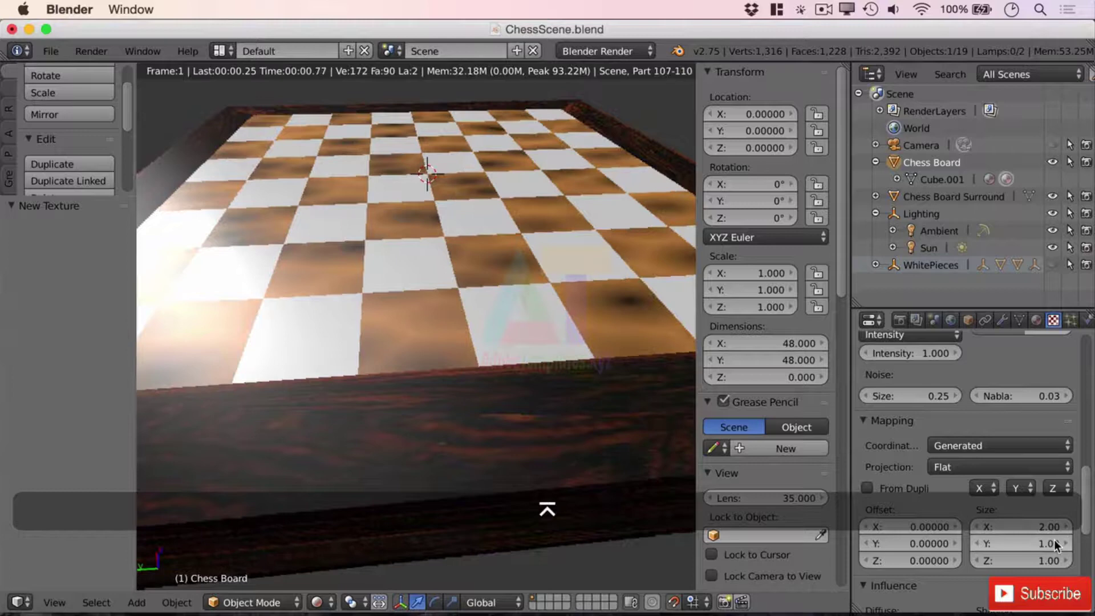
{"action": "type", "text": "2"}
{"action": "key", "text": "Return"}
{"action": "left_click", "coordinate": [1063, 560]}
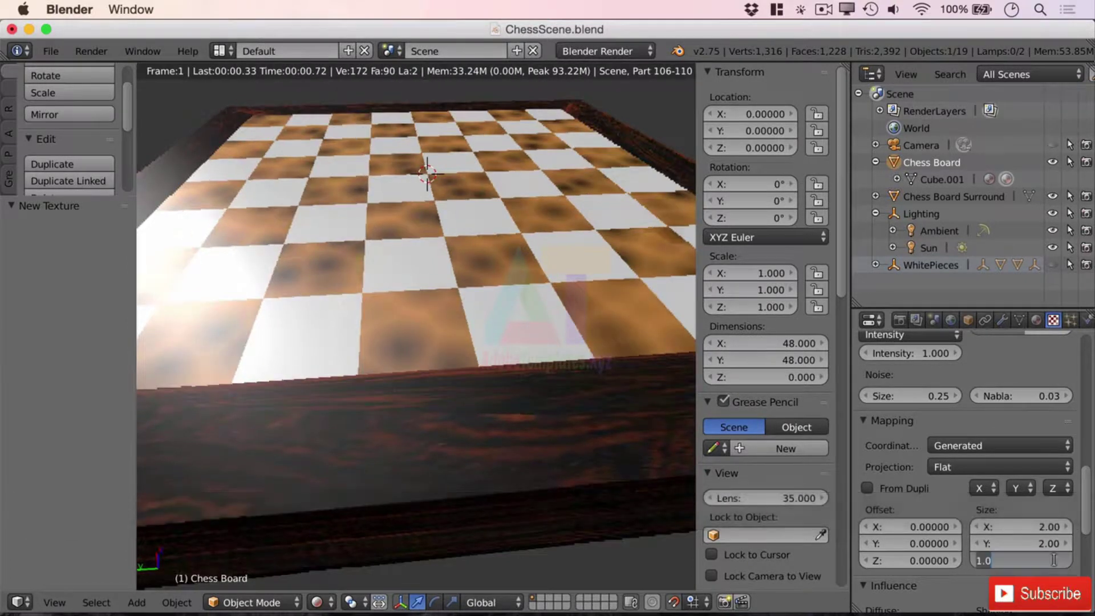
{"action": "type", "text": "2"}
{"action": "key", "text": "Return"}
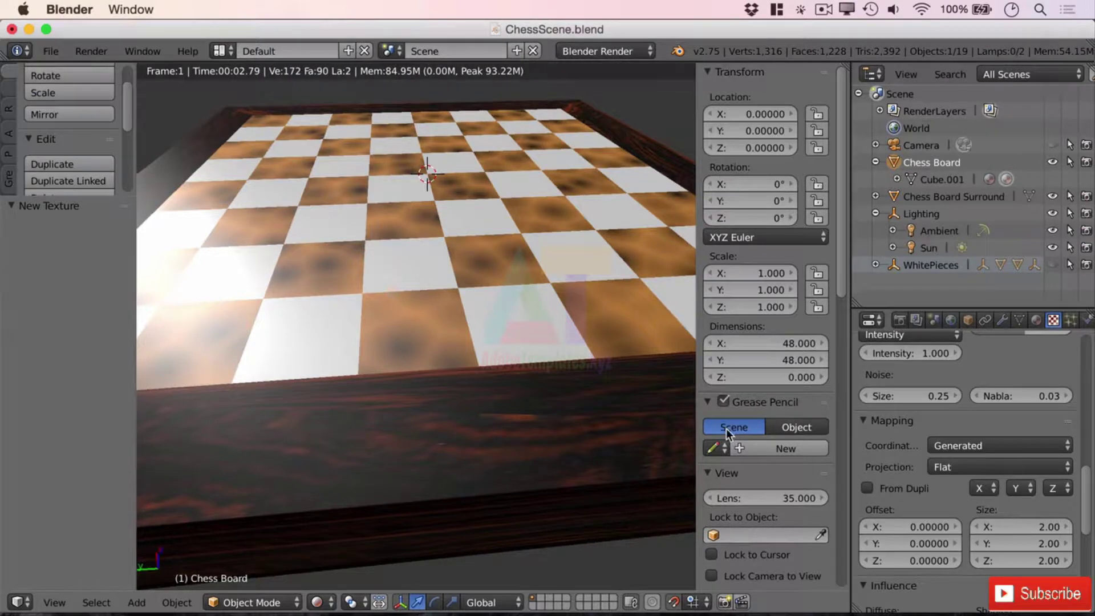
Step: Try Stucci as the Black Square texture's type and review its settings
{"action": "left_click_drag", "start_coordinate": [1085, 507], "coordinate": [1080, 403]}
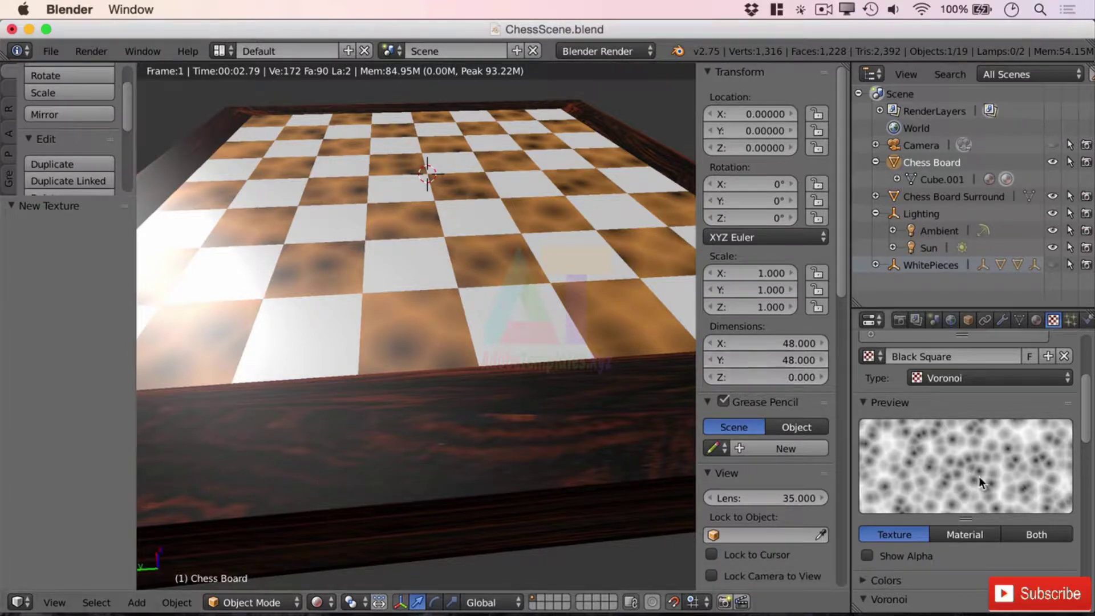
{"action": "left_click", "coordinate": [958, 377]}
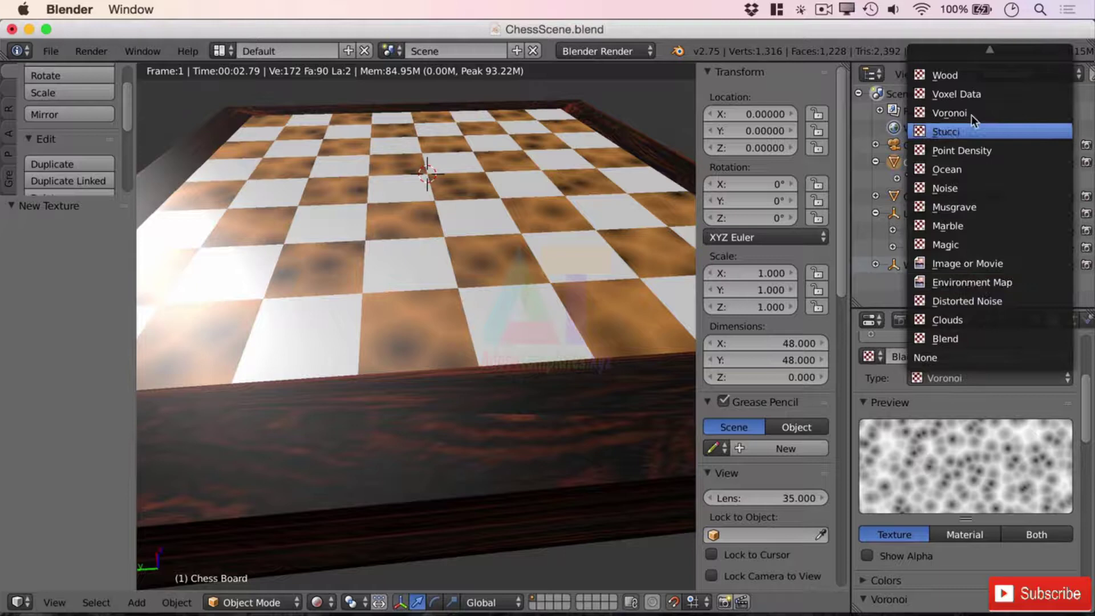
{"action": "left_click", "coordinate": [969, 131]}
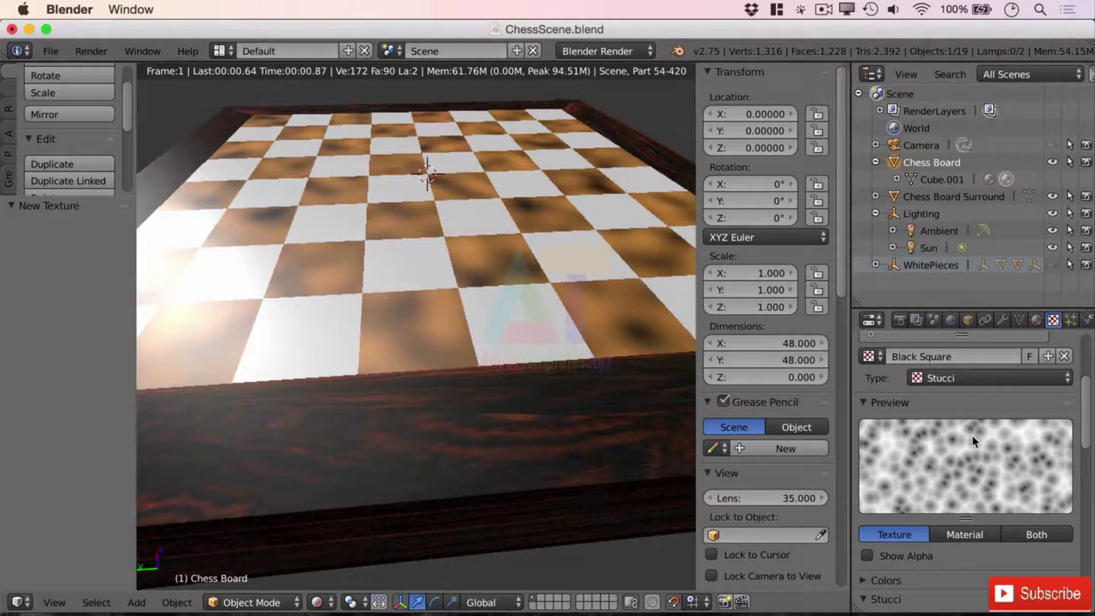
{"action": "left_click", "coordinate": [947, 369]}
{"action": "left_click", "coordinate": [951, 378]}
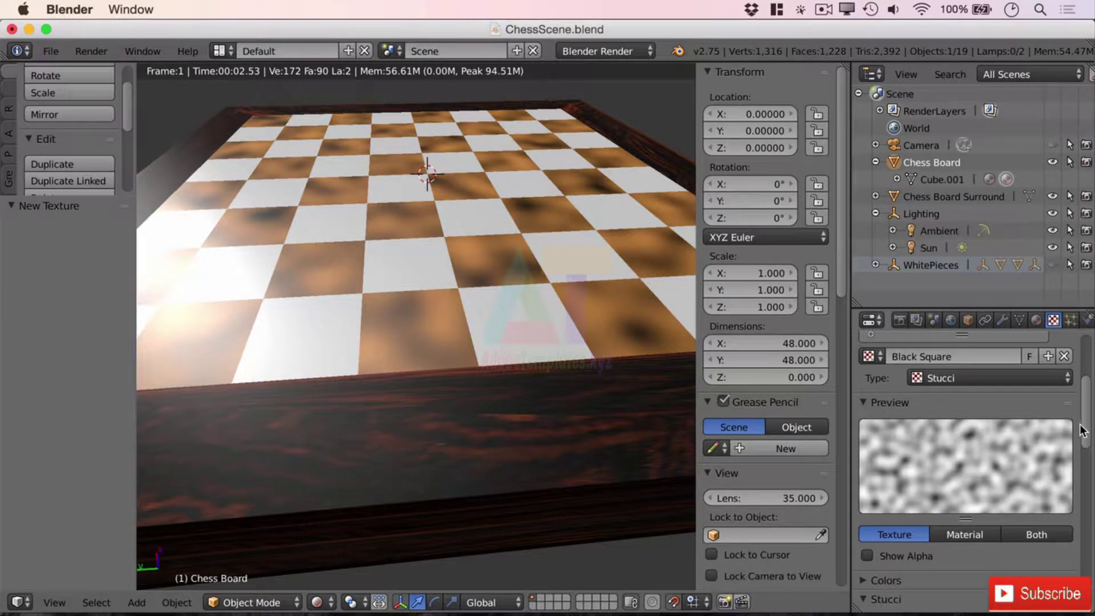
{"action": "scroll", "coordinate": [932, 361], "scroll_direction": "down", "scroll_amount": 4}
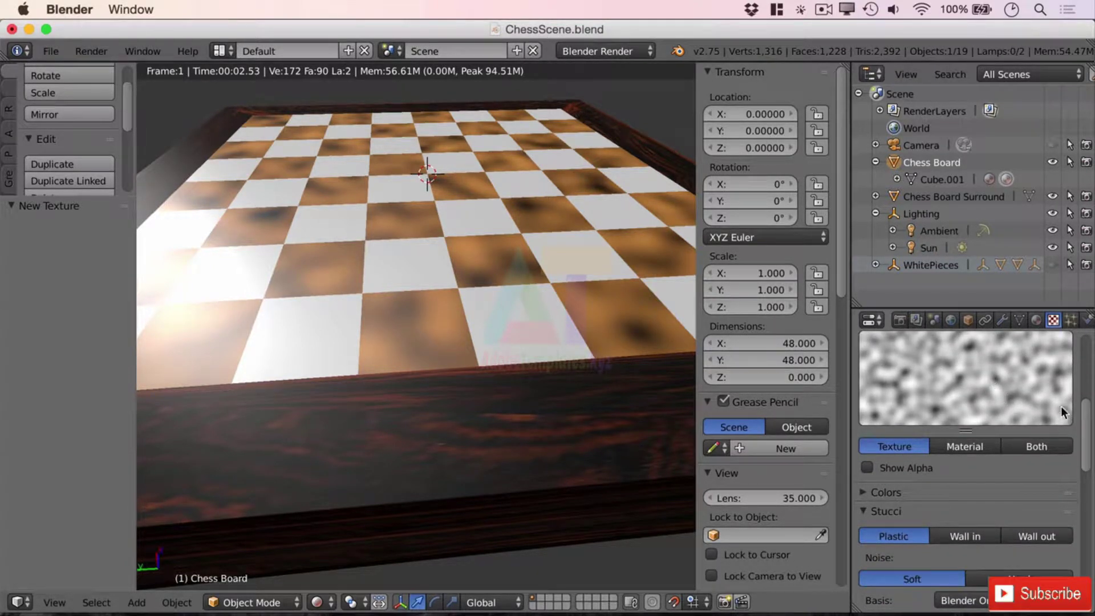
{"action": "left_click_drag", "start_coordinate": [1086, 428], "coordinate": [1091, 466]}
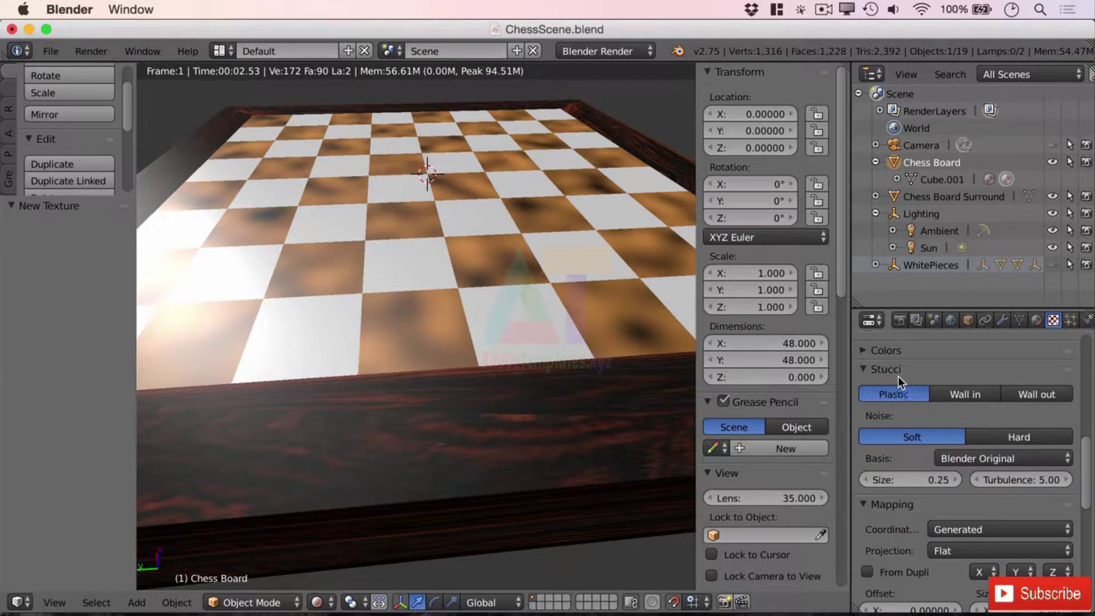
{"action": "left_click_drag", "start_coordinate": [1087, 466], "coordinate": [1078, 402]}
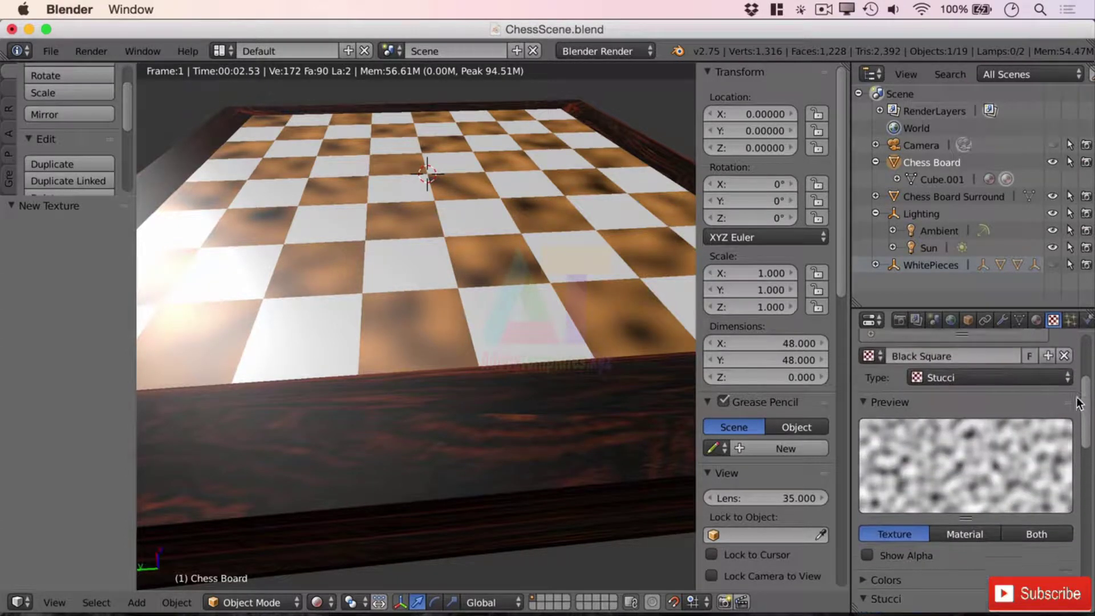
{"action": "scroll", "coordinate": [1078, 402], "scroll_direction": "up", "scroll_amount": 2}
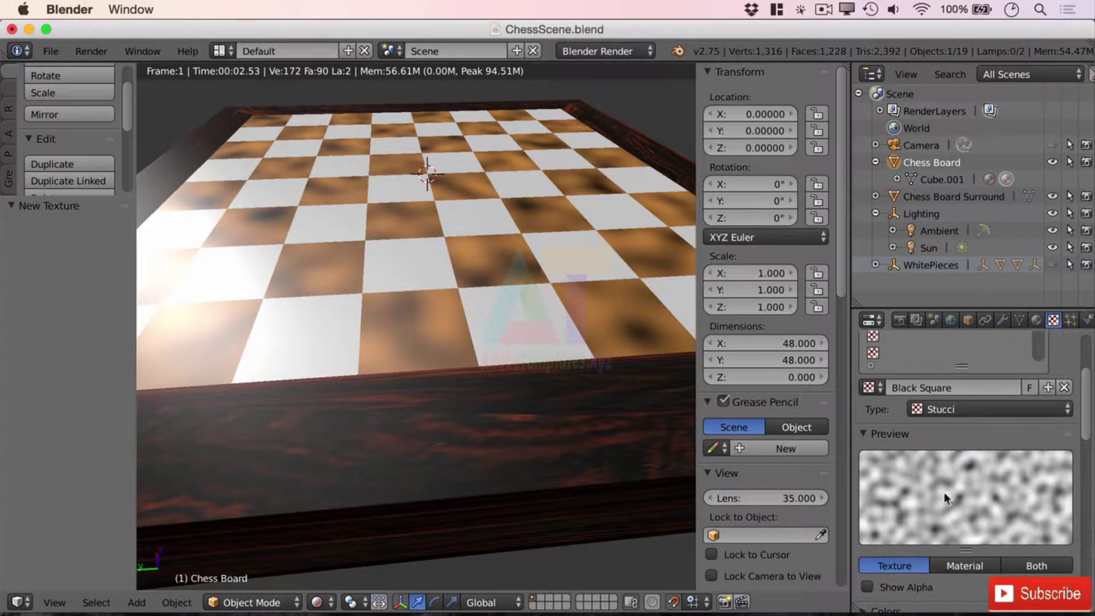
Step: Change the Black Square texture's type to Clouds and set its noise to Hard
{"action": "left_click", "coordinate": [956, 410]}
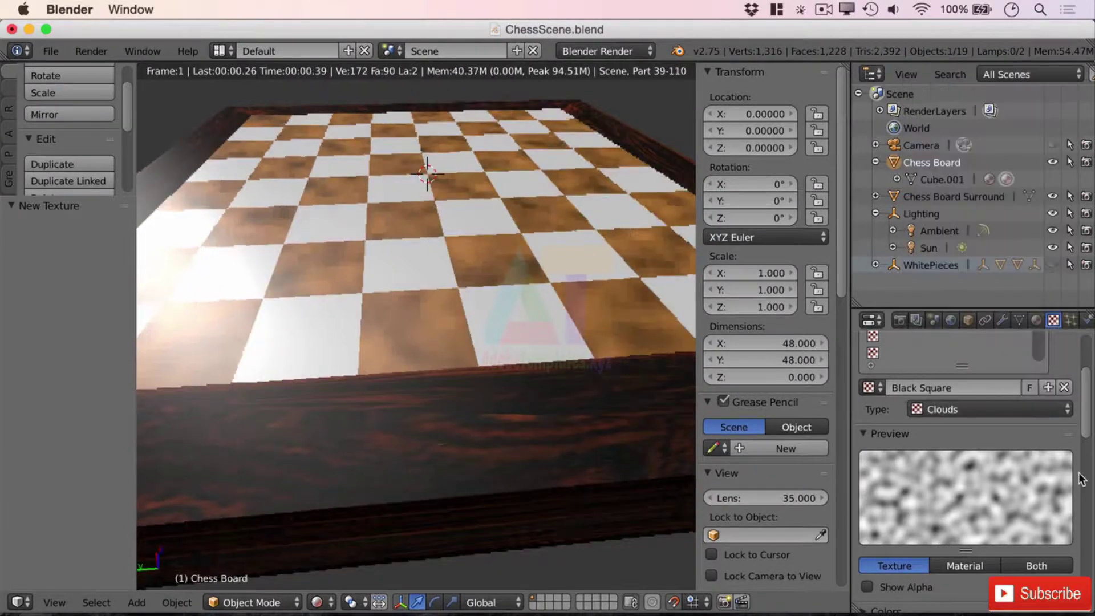
{"action": "scroll", "coordinate": [1084, 468], "scroll_direction": "down", "scroll_amount": 6}
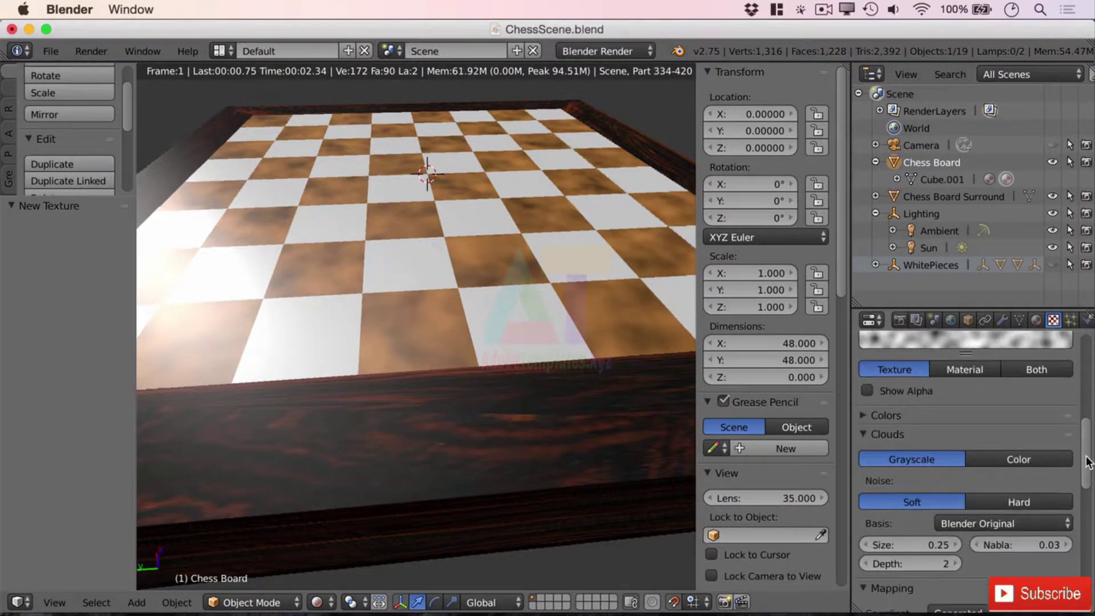
{"action": "scroll", "coordinate": [1087, 462], "scroll_direction": "down", "scroll_amount": 4}
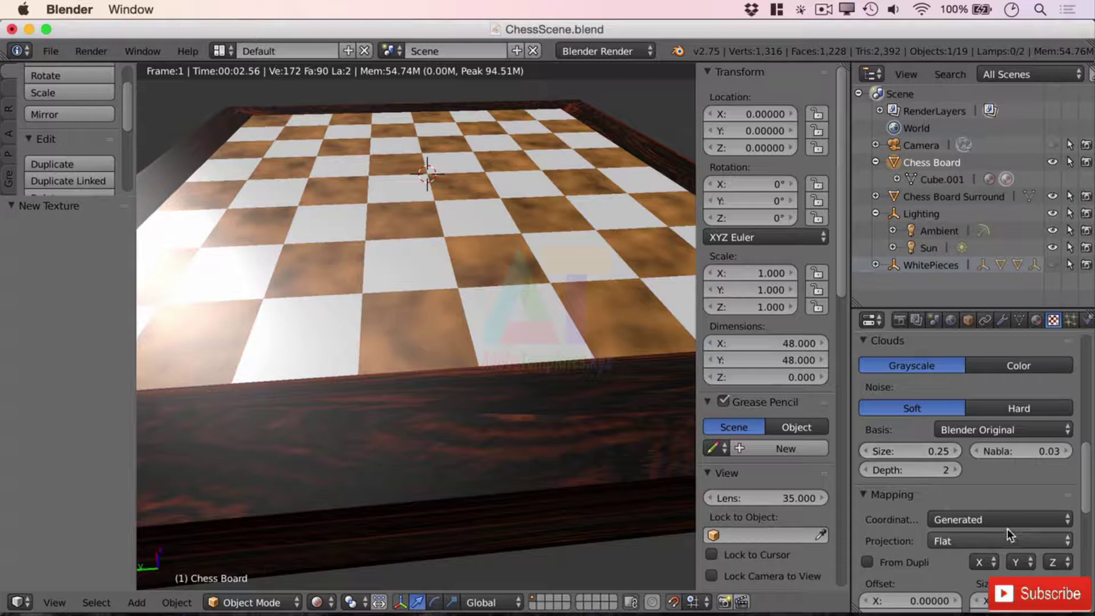
{"action": "scroll", "coordinate": [1088, 469], "scroll_direction": "down", "scroll_amount": 2}
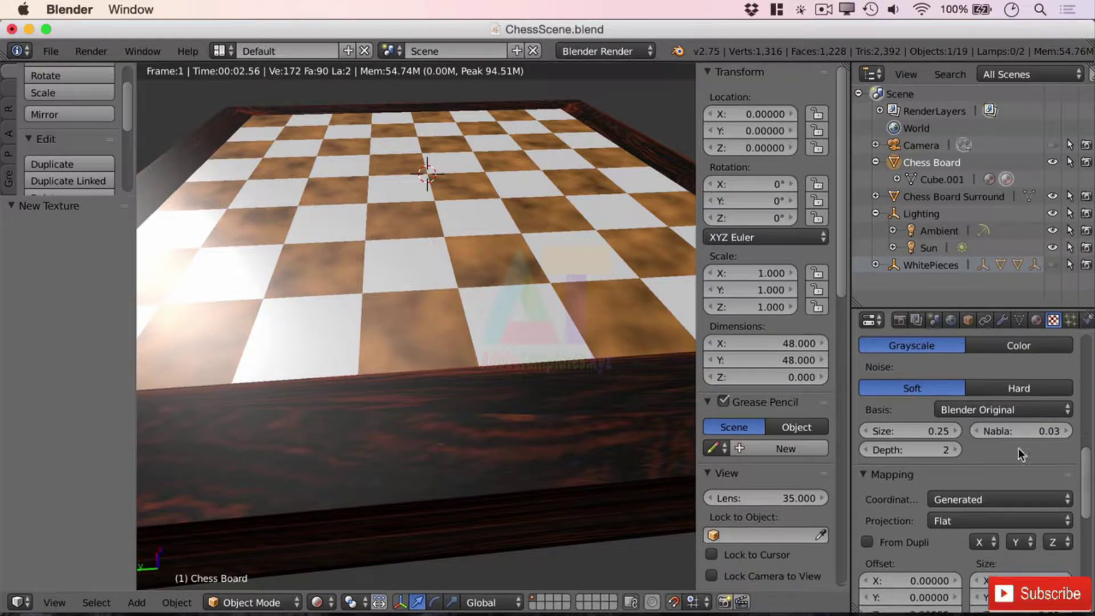
{"action": "left_click", "coordinate": [1010, 386]}
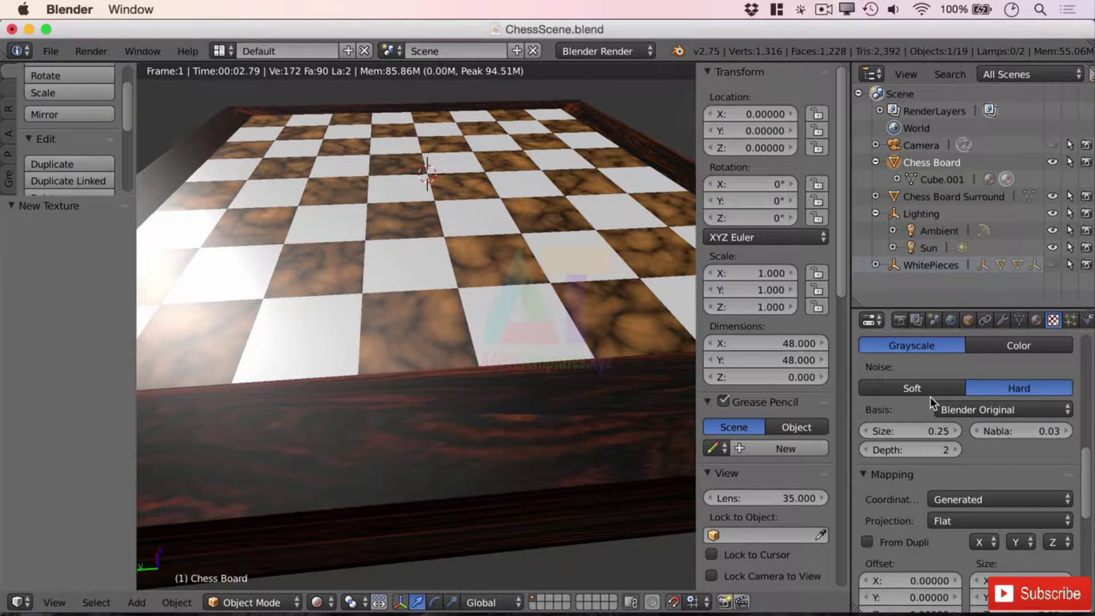
Step: Try depths of 6, 30 and 1 for the Clouds texture's noise
{"action": "left_click", "coordinate": [957, 448]}
{"action": "left_click", "coordinate": [957, 448]}
{"action": "left_click", "coordinate": [955, 448]}
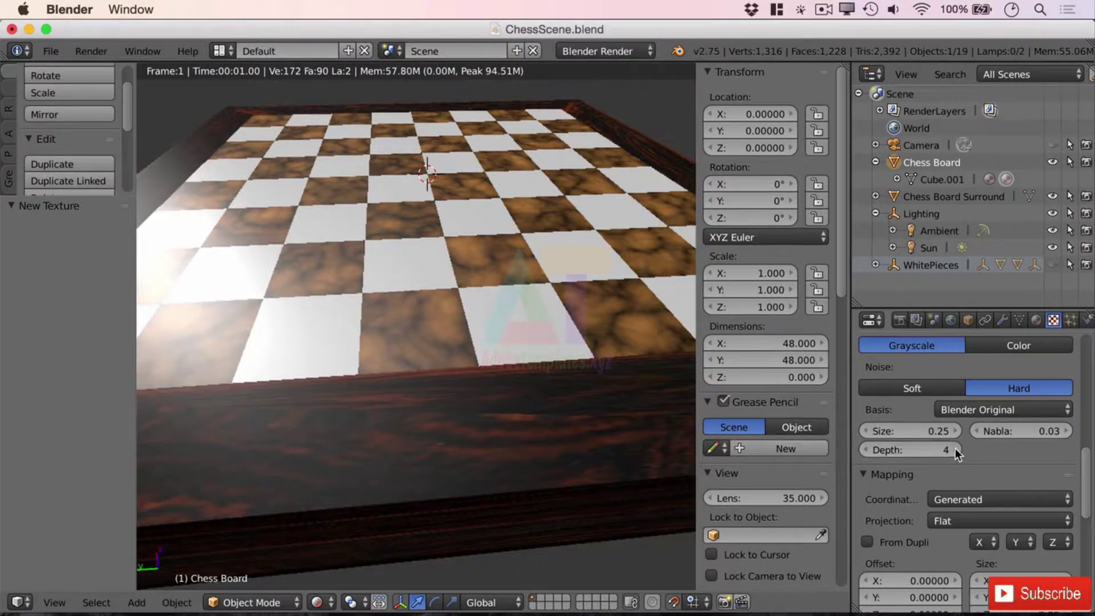
{"action": "left_click", "coordinate": [955, 448]}
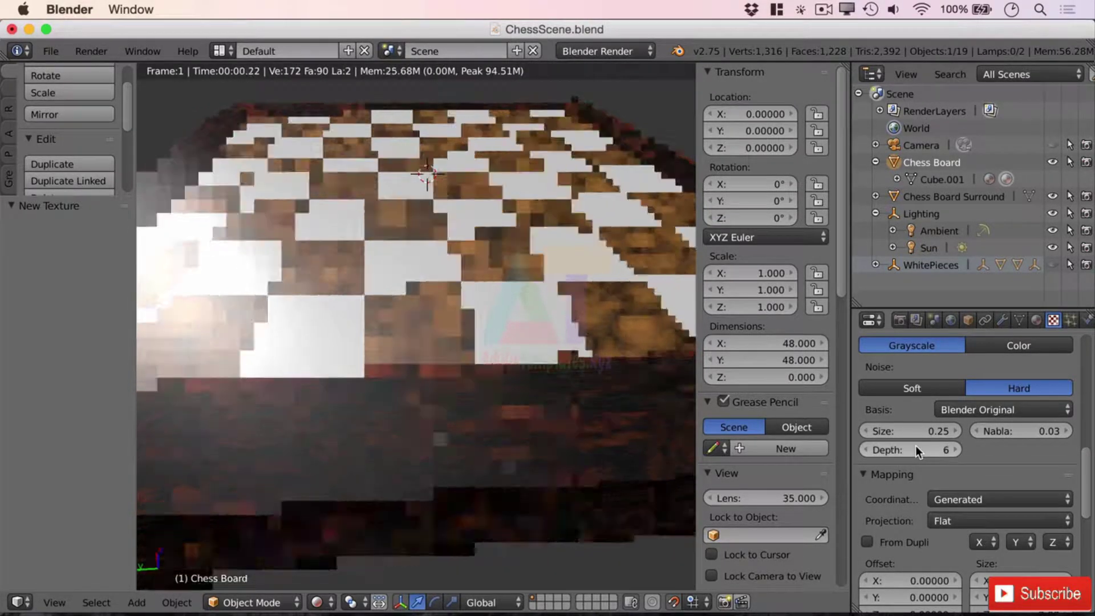
{"action": "left_click", "coordinate": [915, 448]}
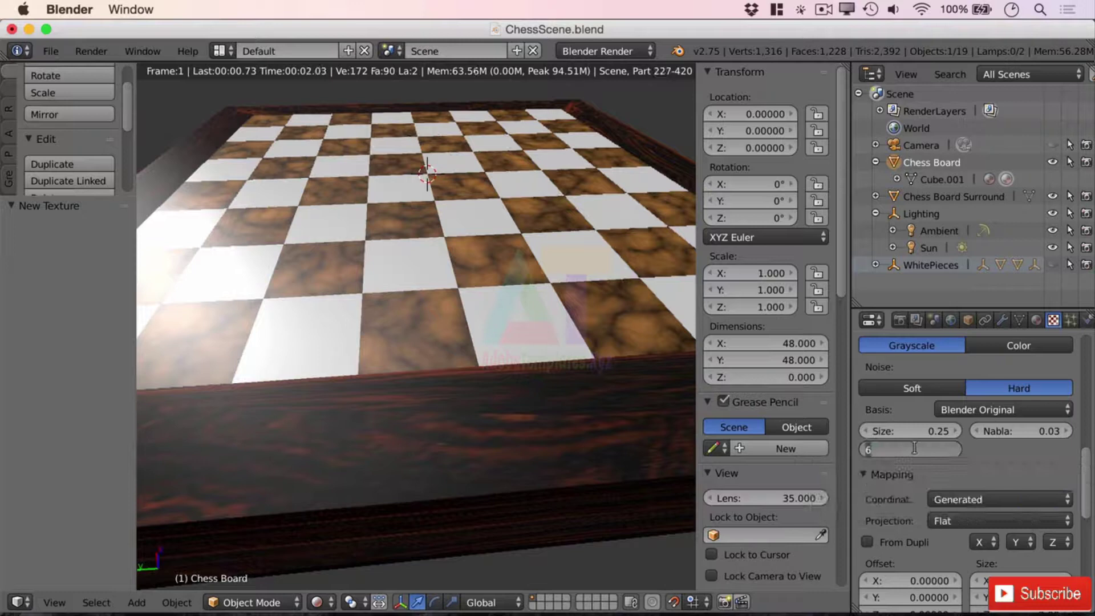
{"action": "type", "text": "30"}
{"action": "key", "text": "Return"}
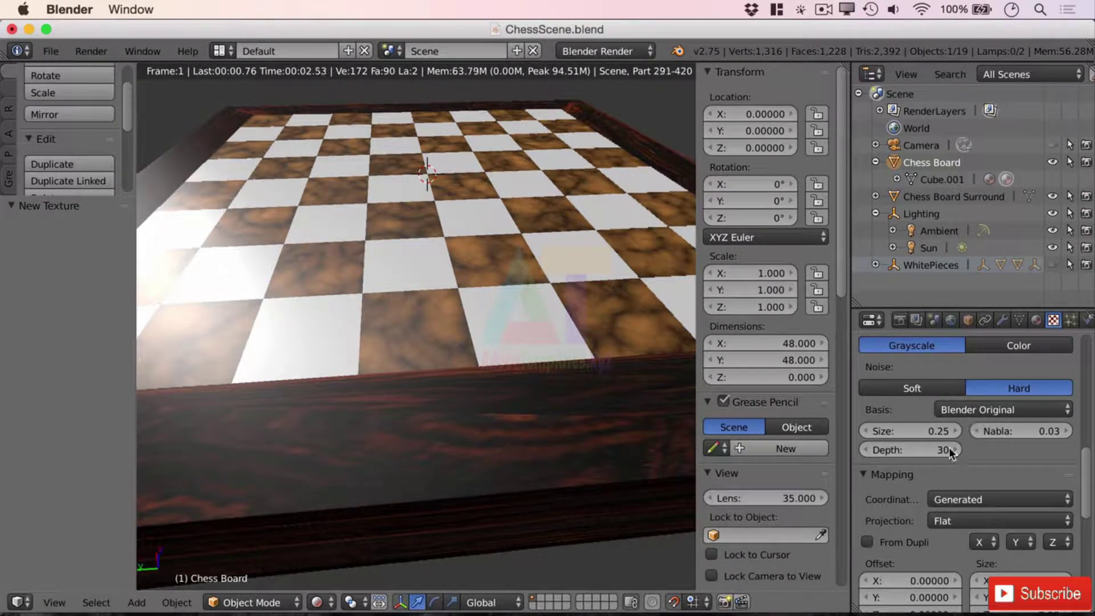
{"action": "left_click", "coordinate": [945, 450]}
{"action": "type", "text": "30"}
{"action": "key", "text": "Return"}
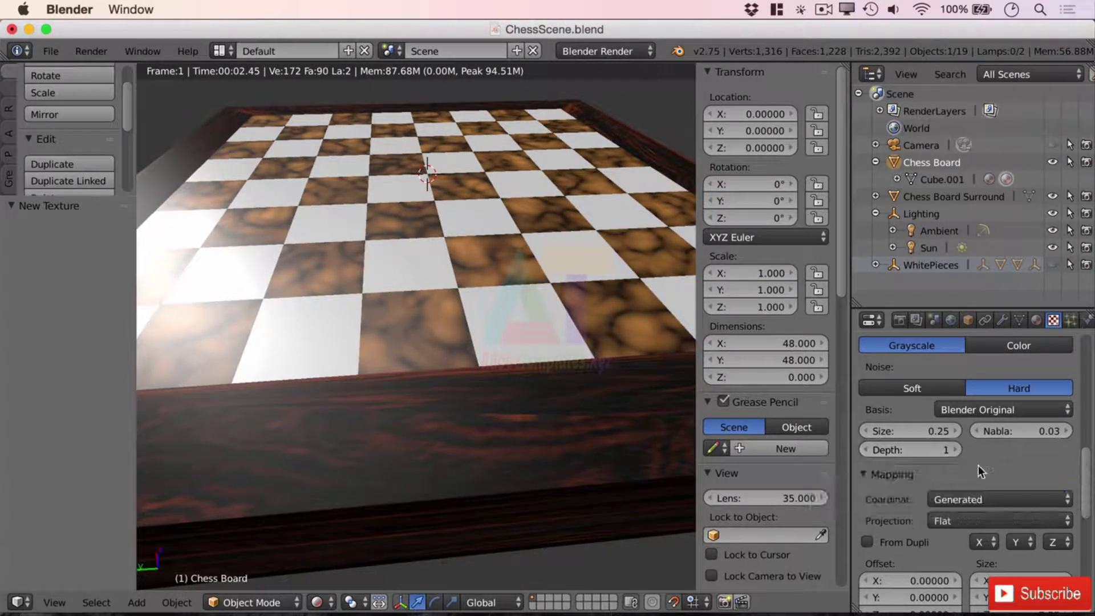
Step: Set the Clouds texture's noise size to 1 and its depth to 30
{"action": "left_click", "coordinate": [933, 432]}
{"action": "type", "text": "1"}
{"action": "key", "text": "Return"}
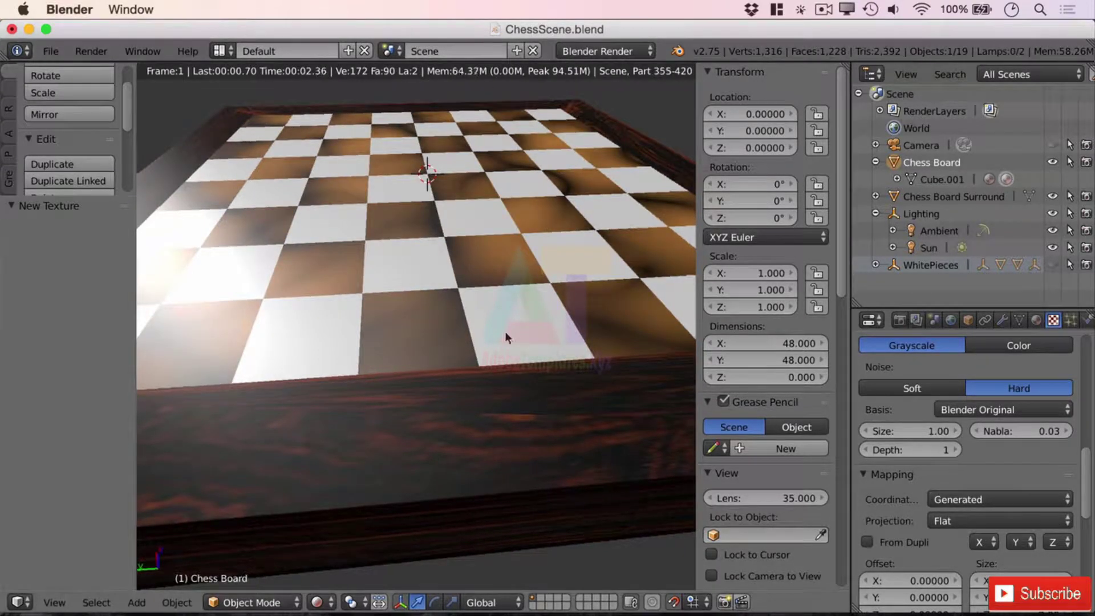
{"action": "left_click", "coordinate": [926, 450]}
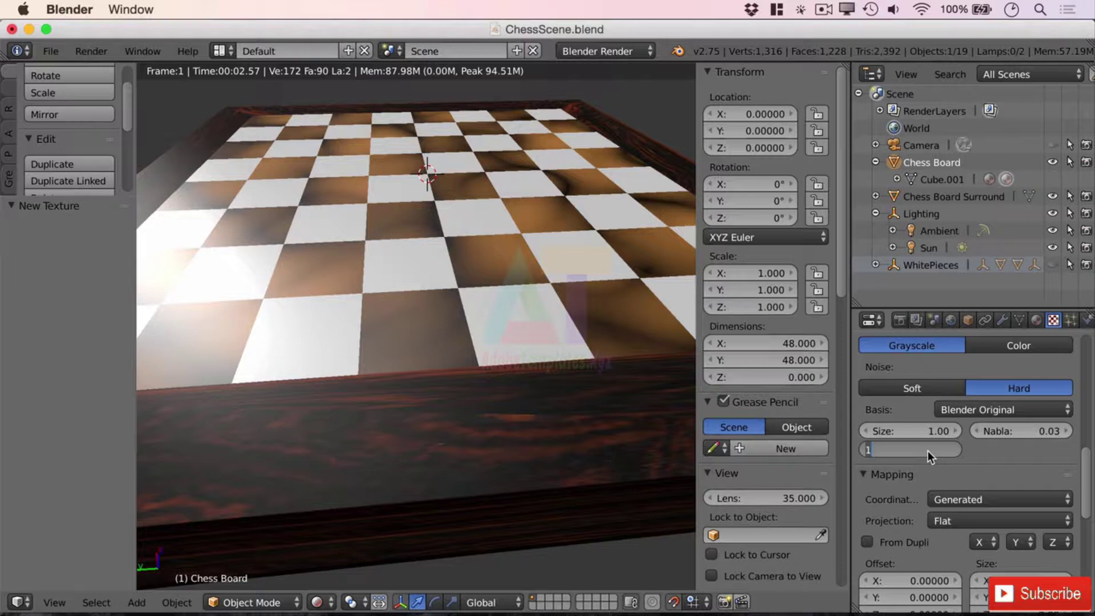
{"action": "type", "text": "30"}
{"action": "key", "text": "Return"}
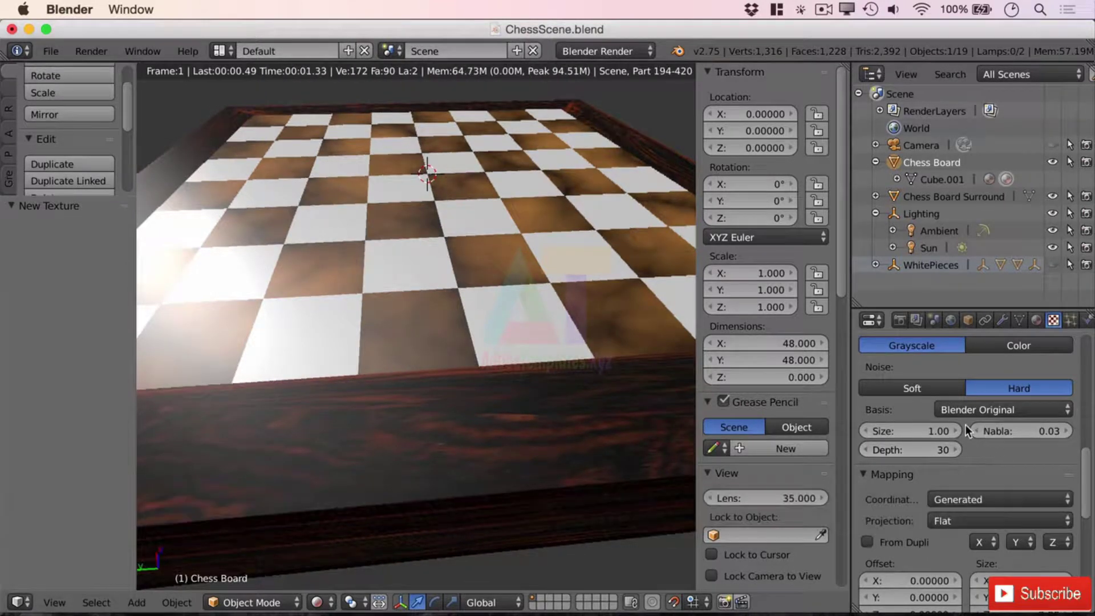
Step: Try noise sizes of 0.2 and 0.1 for the Clouds texture, and settle on 0.25
{"action": "left_click", "coordinate": [929, 431]}
{"action": "type", "text": ".2"}
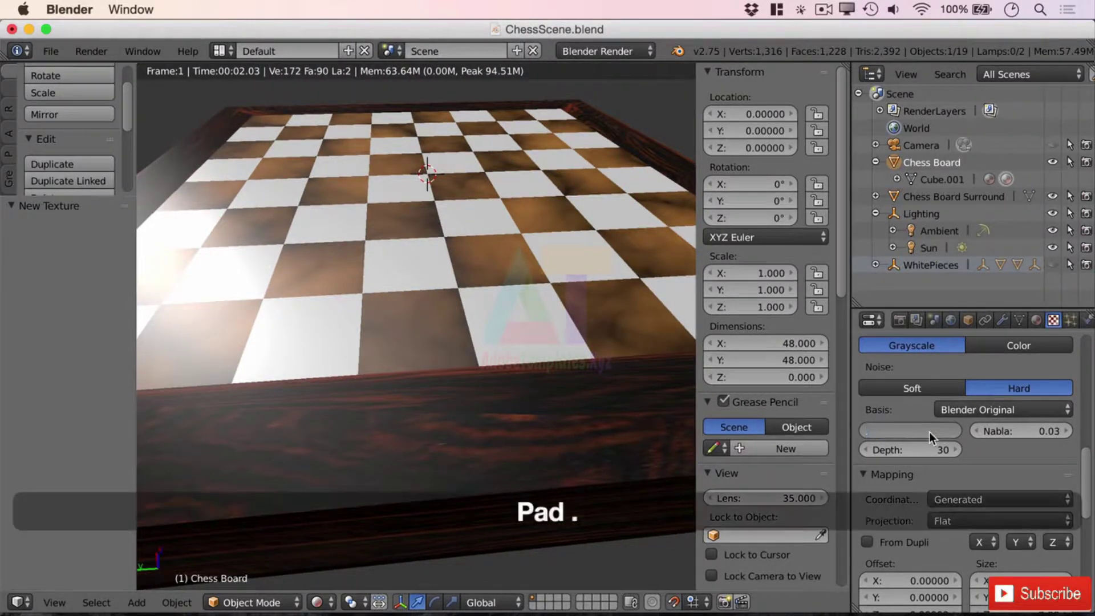
{"action": "key", "text": "Return"}
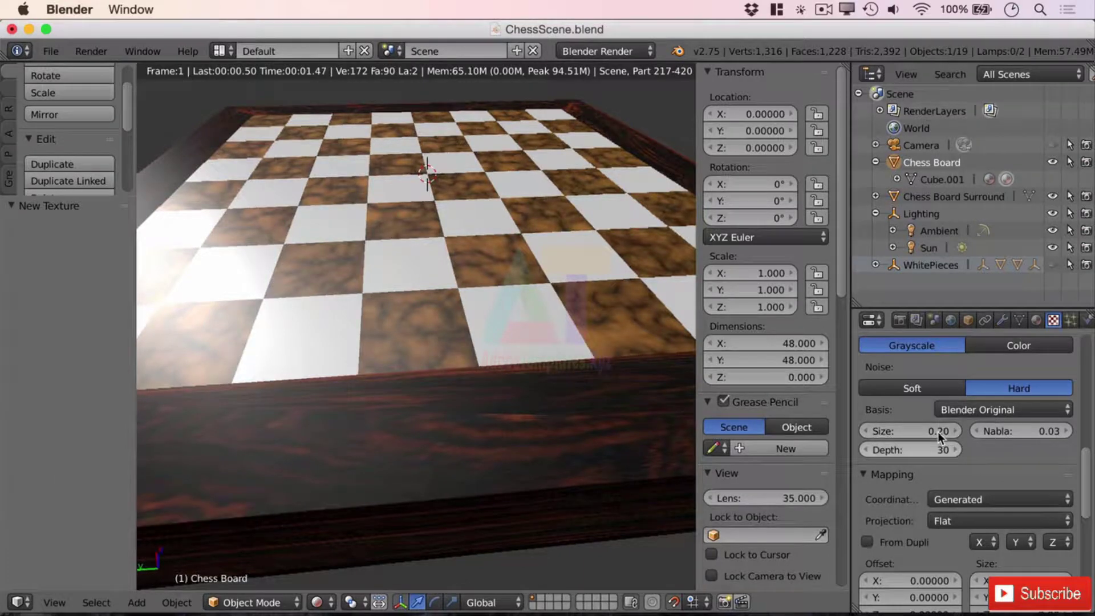
{"action": "left_click", "coordinate": [939, 431]}
{"action": "type", "text": ".1"}
{"action": "key", "text": "Return"}
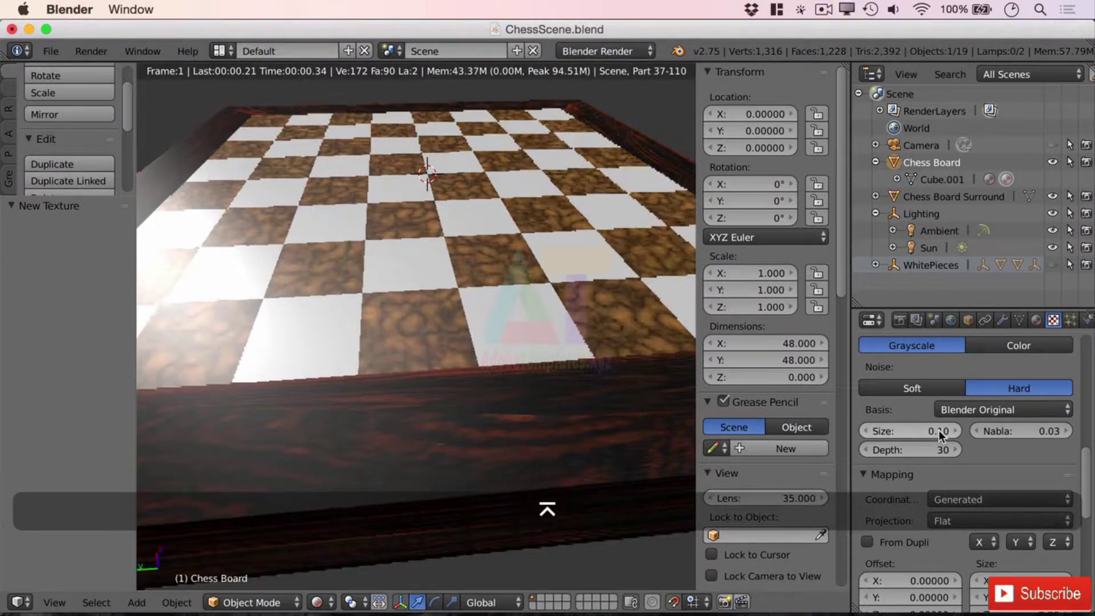
{"action": "left_click", "coordinate": [918, 431]}
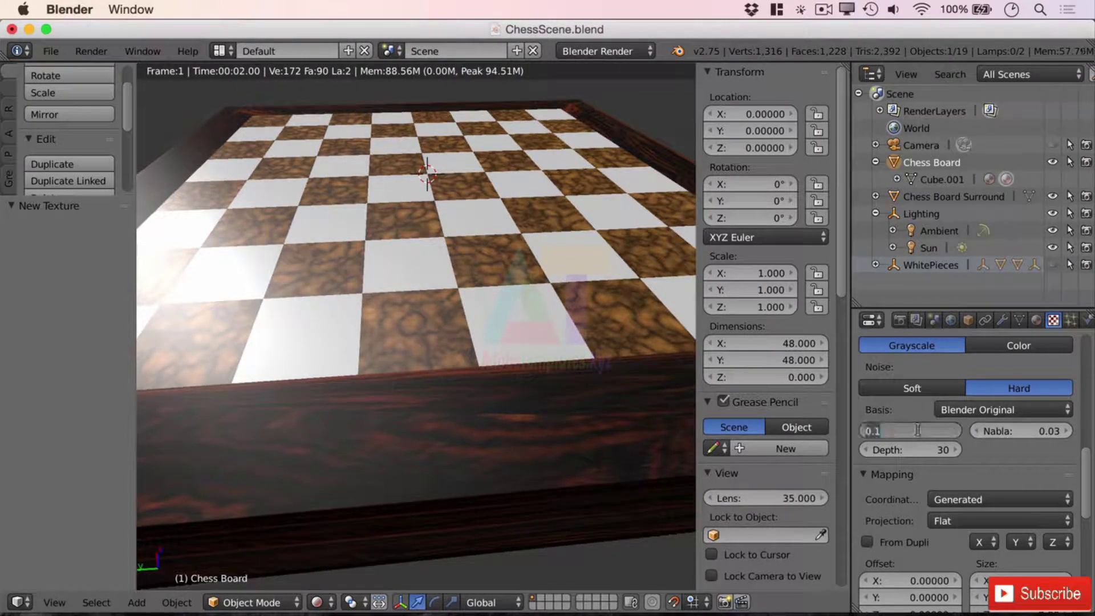
{"action": "type", "text": ".25"}
{"action": "key", "text": "Return"}
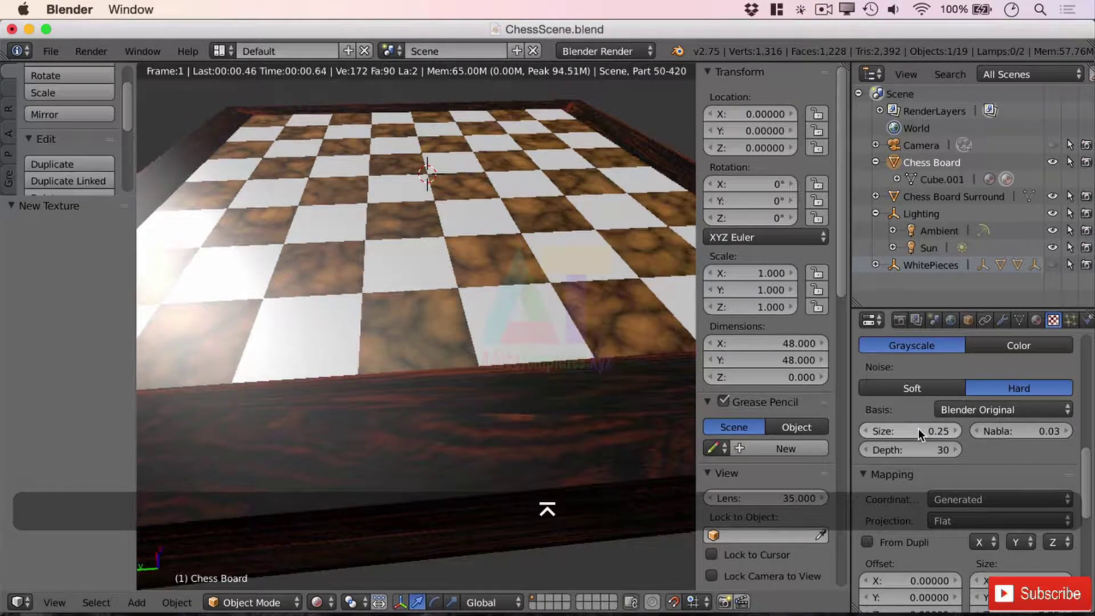
Step: Inspect the board from a slightly different angle and check the Black Square material's diffuse colour
{"action": "middle_click_drag", "start_coordinate": [460, 289], "coordinate": [434, 283]}
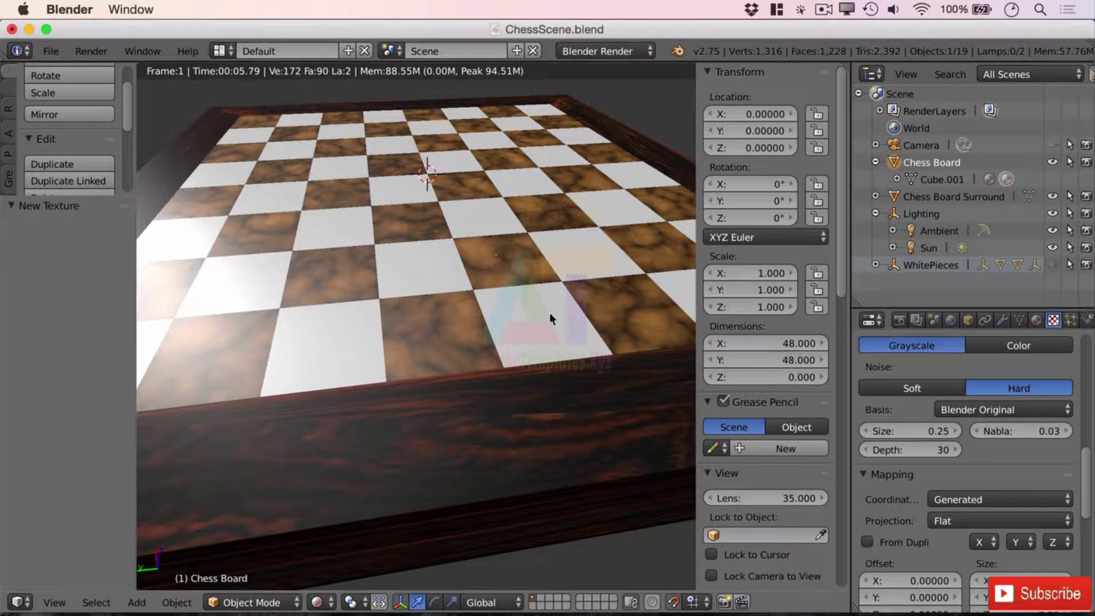
{"action": "left_click", "coordinate": [1037, 320]}
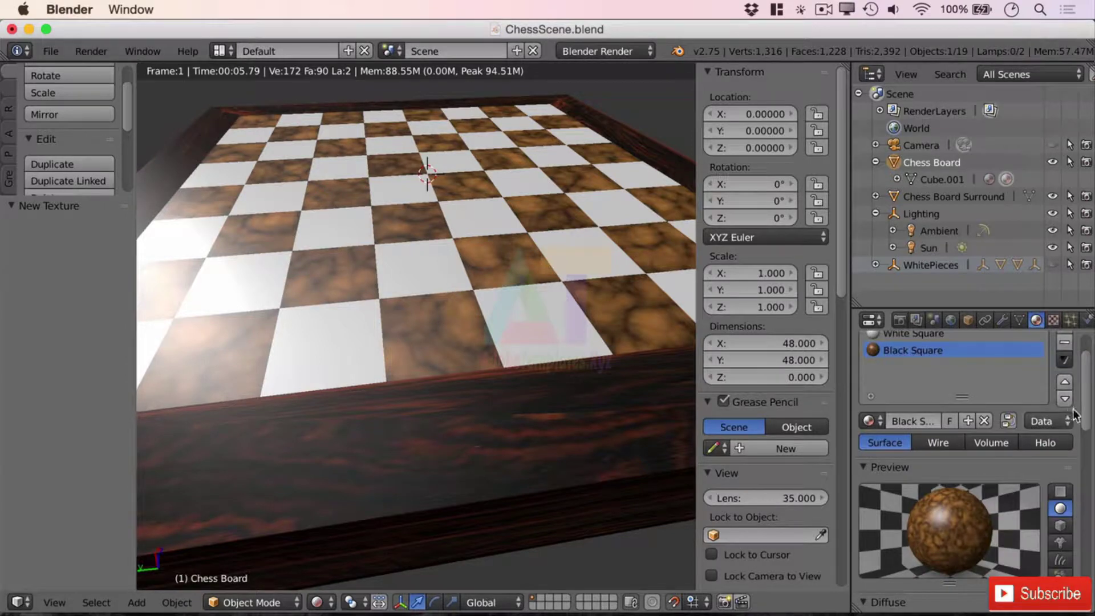
{"action": "left_click_drag", "start_coordinate": [1090, 368], "coordinate": [1091, 398]}
{"action": "scroll", "coordinate": [956, 368], "scroll_direction": "down", "scroll_amount": 5}
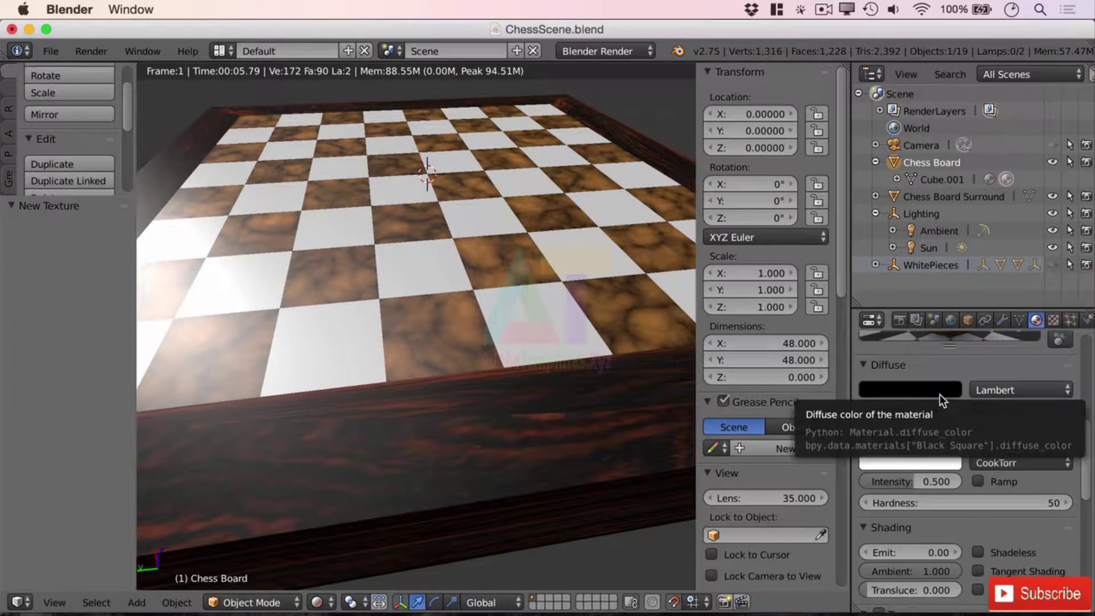
Step: Darken the Black Square texture's influence colour to brown at about R 0.326, G 0.150, B 0.043
{"action": "left_click", "coordinate": [1053, 320]}
{"action": "scroll", "coordinate": [970, 485], "scroll_direction": "down", "scroll_amount": 8}
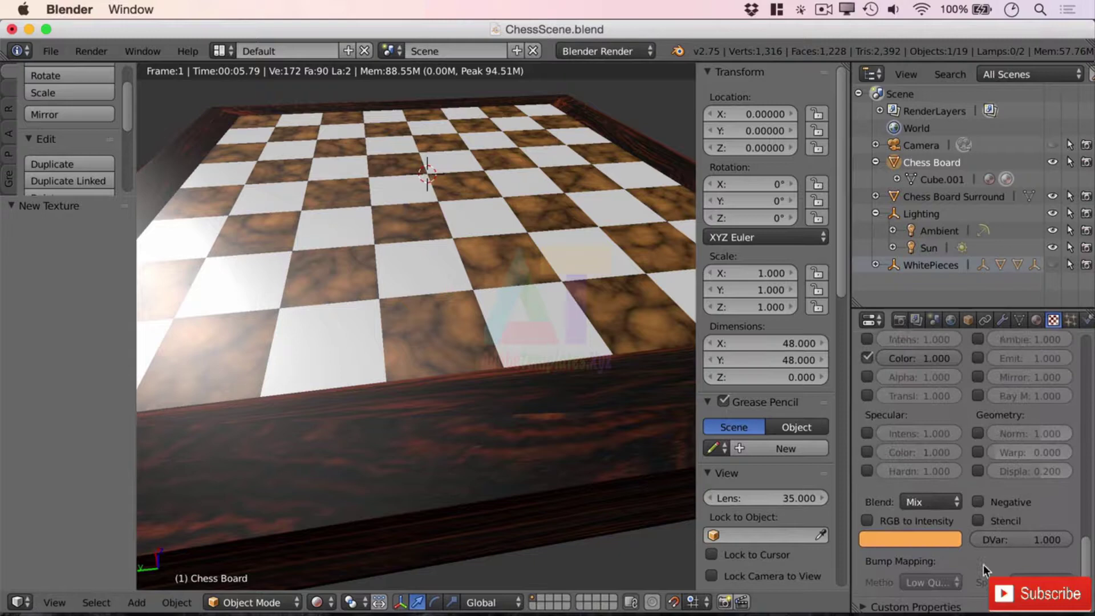
{"action": "left_click", "coordinate": [924, 594]}
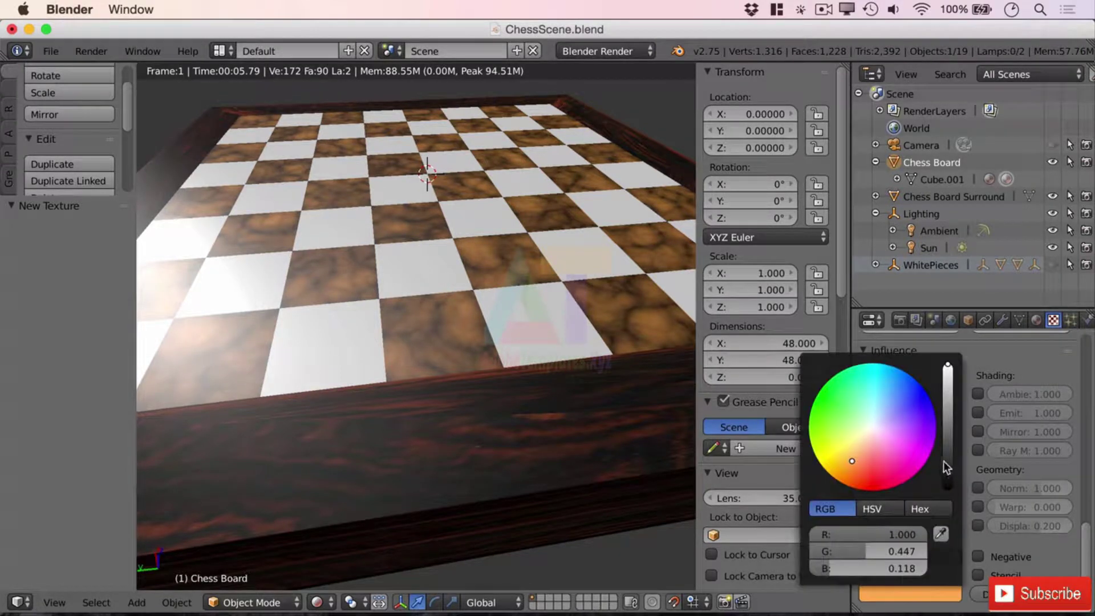
{"action": "left_click_drag", "start_coordinate": [947, 368], "coordinate": [948, 428]}
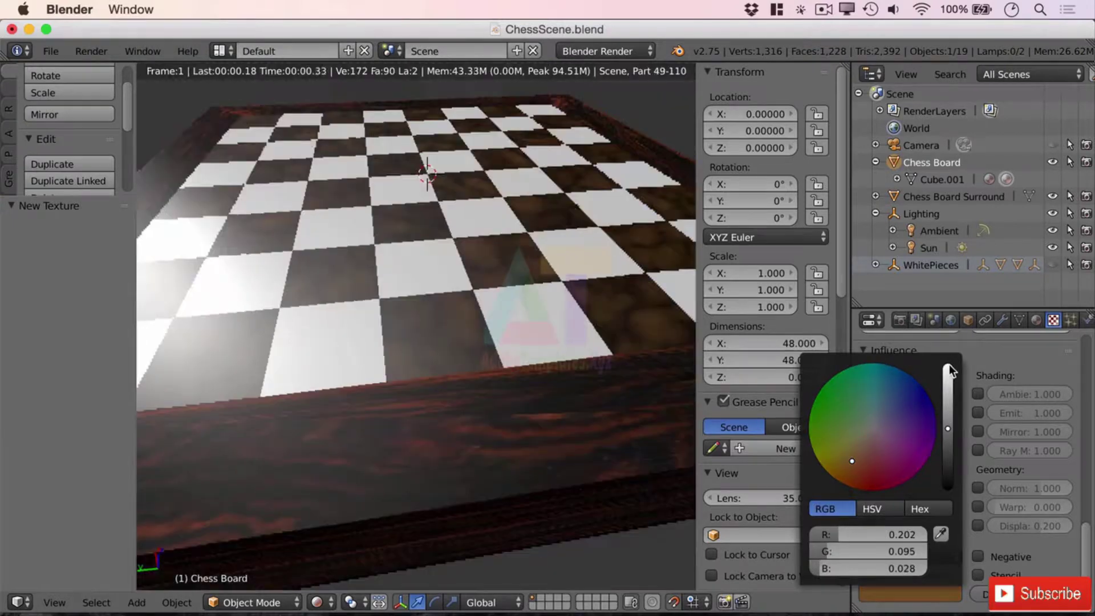
{"action": "left_click_drag", "start_coordinate": [952, 369], "coordinate": [947, 417]}
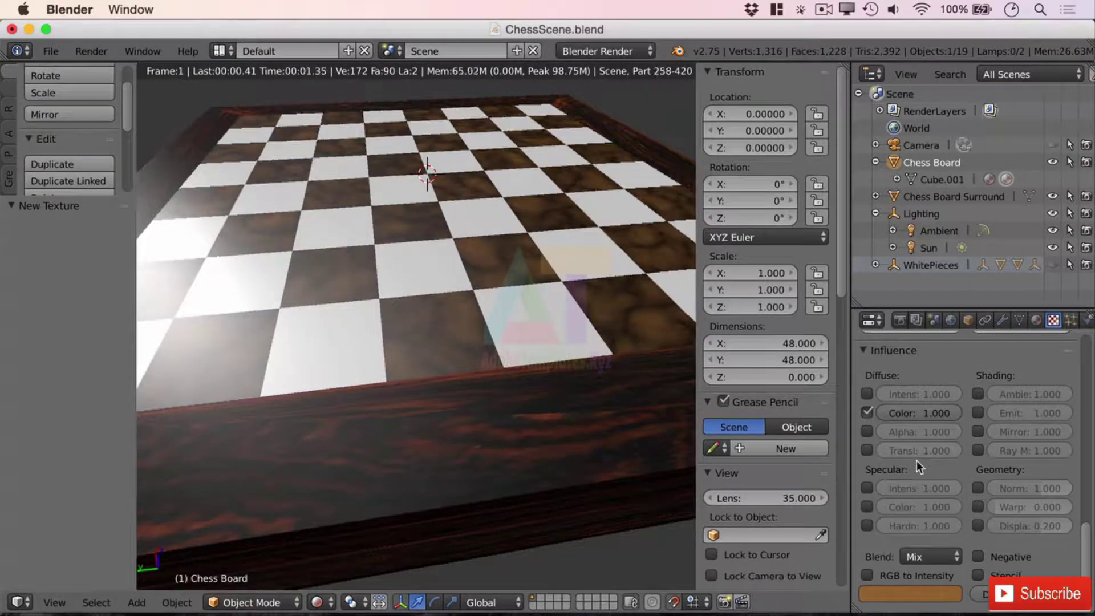
Step: Shift the Black Square texture's colour to a slightly less saturated brown and darken it to about R 0.233, G 0.119, B 0.047
{"action": "left_click", "coordinate": [931, 596]}
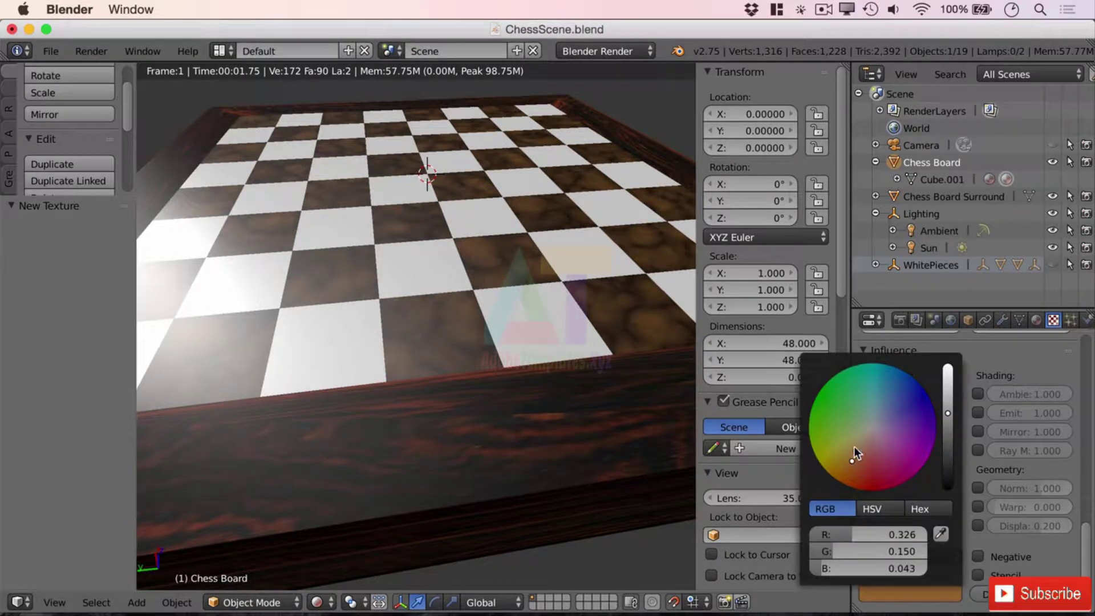
{"action": "left_click_drag", "start_coordinate": [854, 447], "coordinate": [855, 455]}
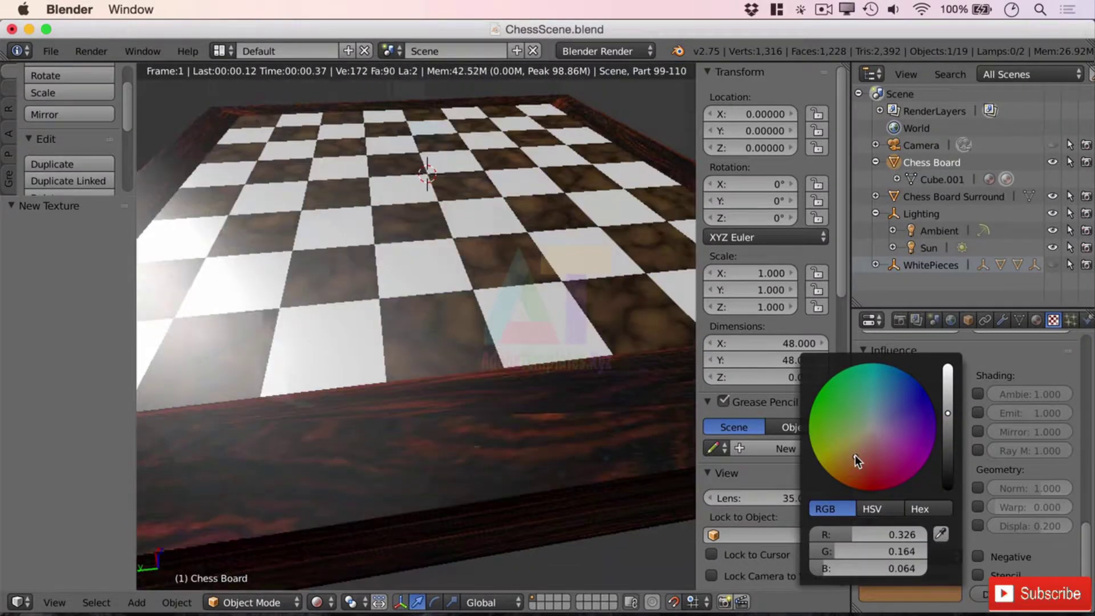
{"action": "left_click_drag", "start_coordinate": [950, 413], "coordinate": [950, 422]}
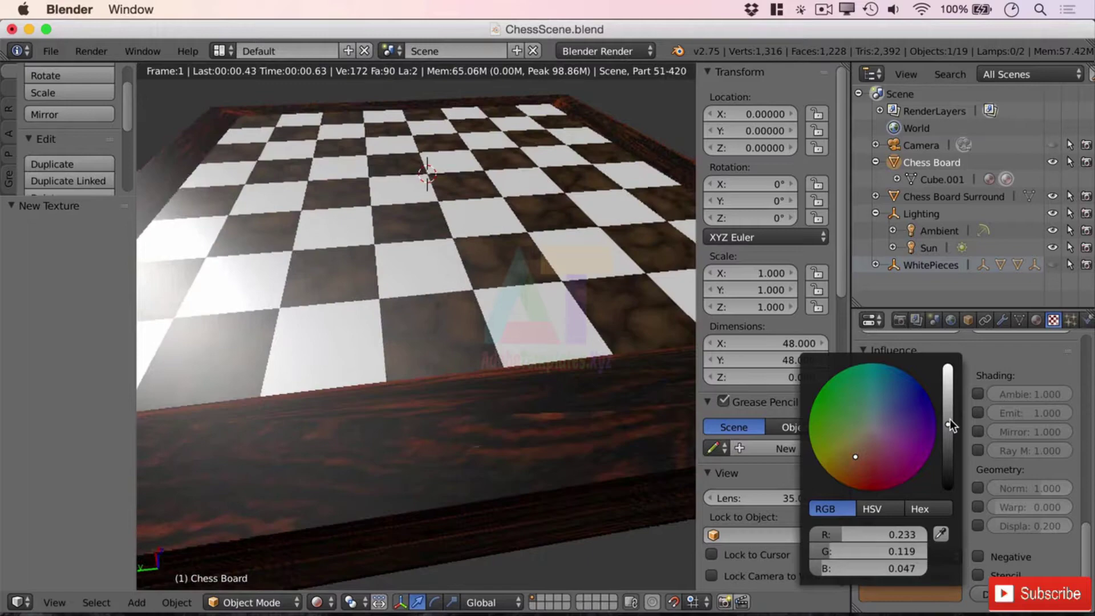
{"action": "left_click", "coordinate": [949, 421]}
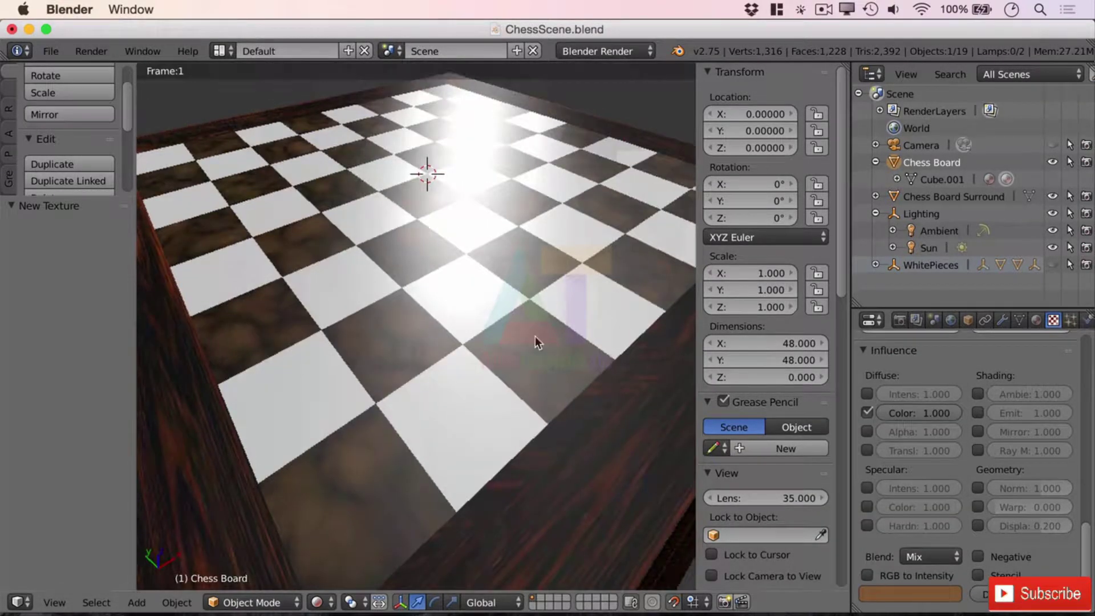
{"action": "middle_click_drag", "start_coordinate": [475, 347], "coordinate": [563, 341]}
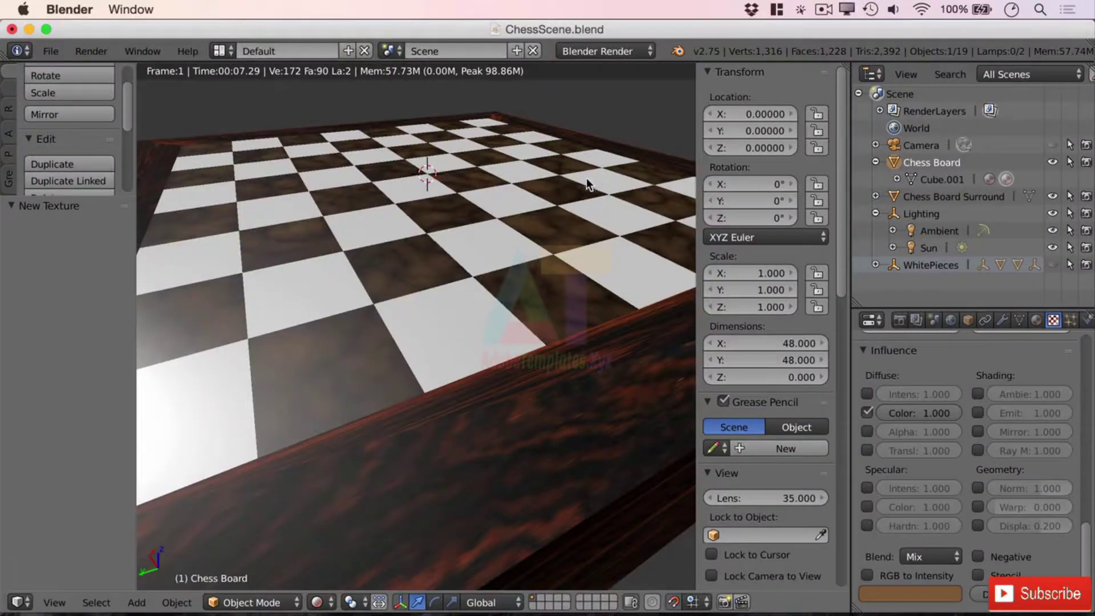
{"action": "scroll", "coordinate": [567, 191], "scroll_direction": "up", "scroll_amount": 6}
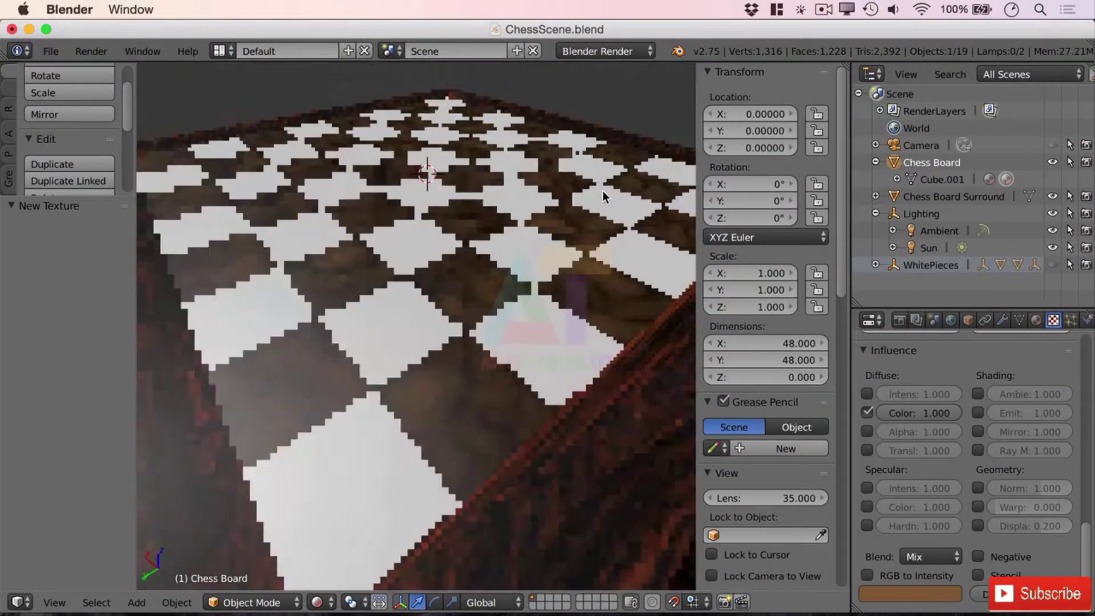
{"action": "scroll", "coordinate": [602, 191], "scroll_direction": "down", "scroll_amount": 5}
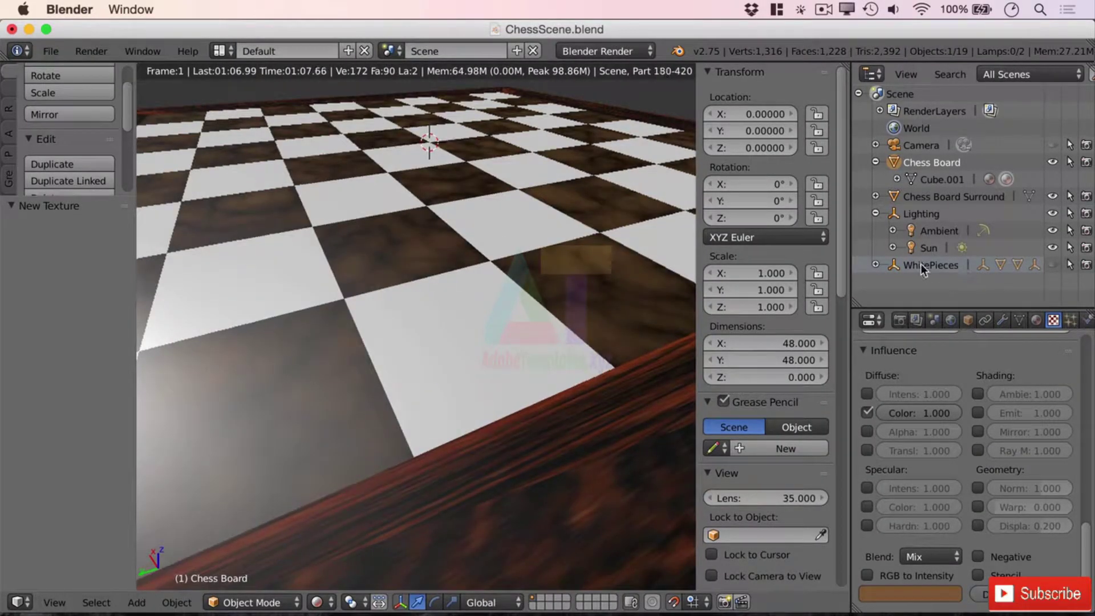
Step: Switch to the White Square material and set its texture's influence colour to blue
{"action": "left_click", "coordinate": [1036, 319]}
{"action": "scroll", "coordinate": [1022, 372], "scroll_direction": "up", "scroll_amount": 10}
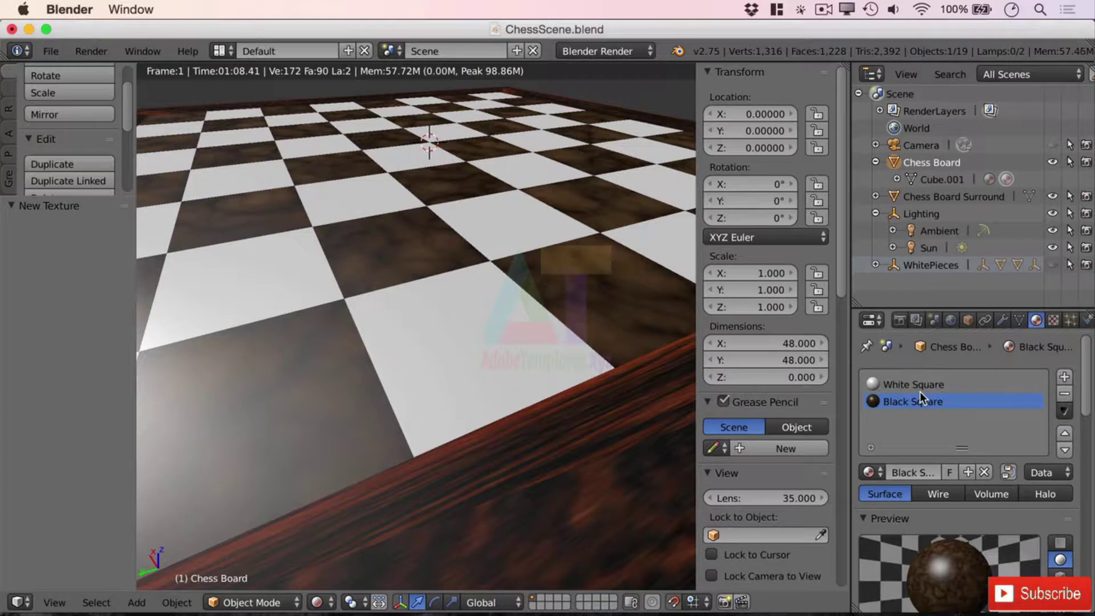
{"action": "left_click", "coordinate": [922, 383]}
{"action": "left_click", "coordinate": [1053, 319]}
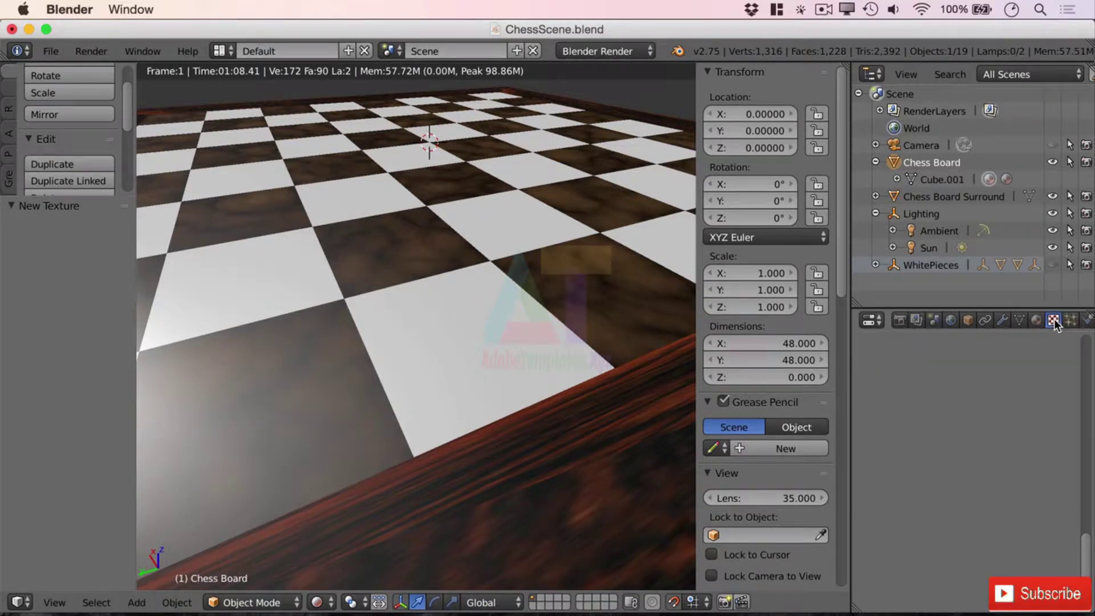
{"action": "scroll", "coordinate": [1024, 388], "scroll_direction": "up", "scroll_amount": 8}
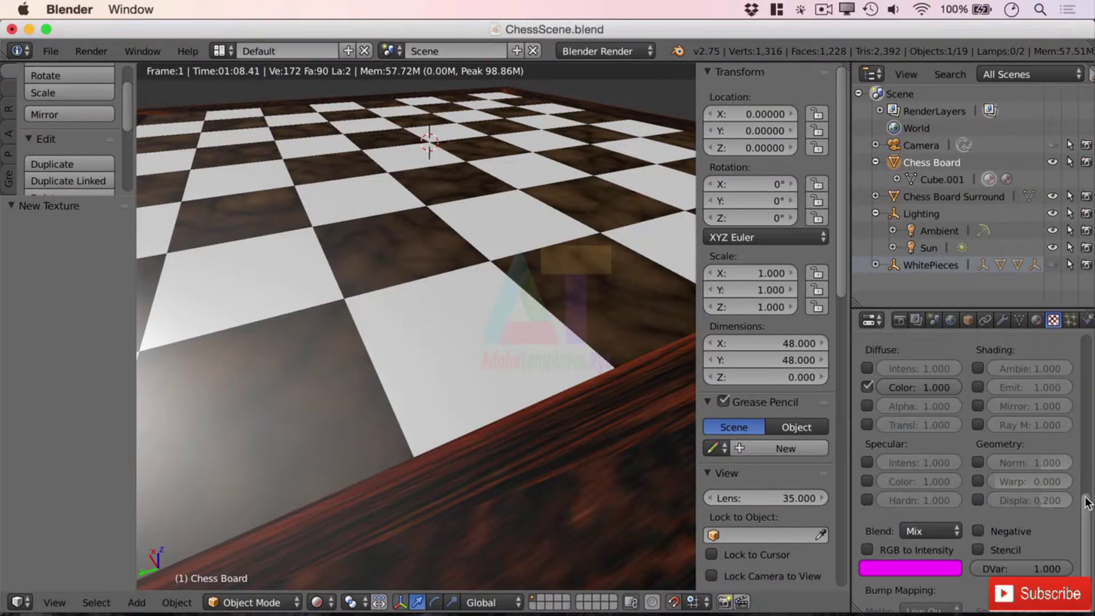
{"action": "scroll", "coordinate": [1086, 497], "scroll_direction": "down", "scroll_amount": 2}
{"action": "left_click", "coordinate": [922, 556]}
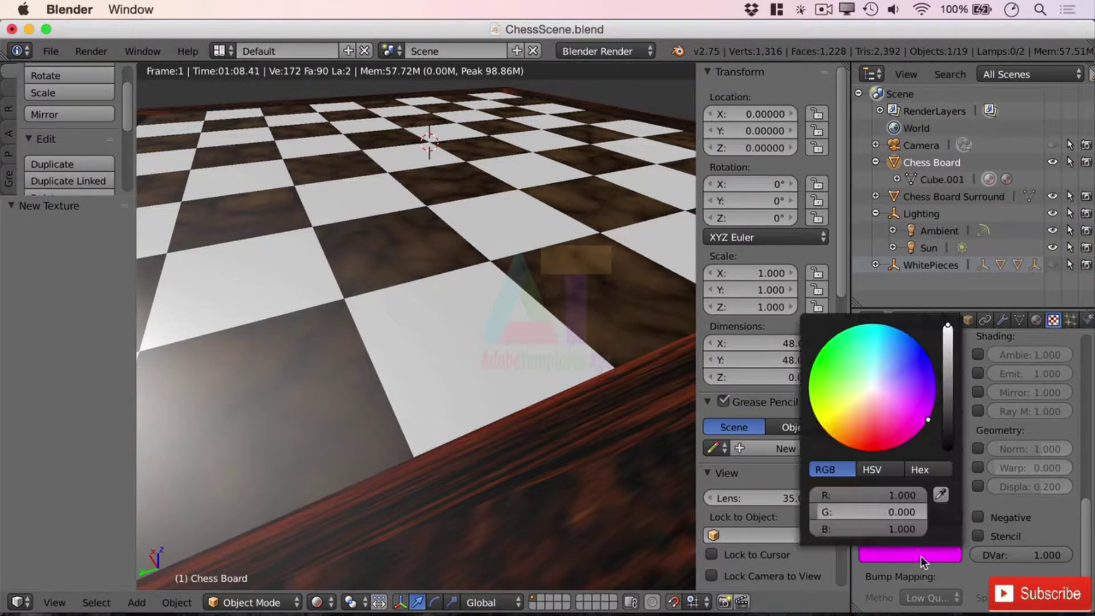
{"action": "left_click", "coordinate": [929, 366]}
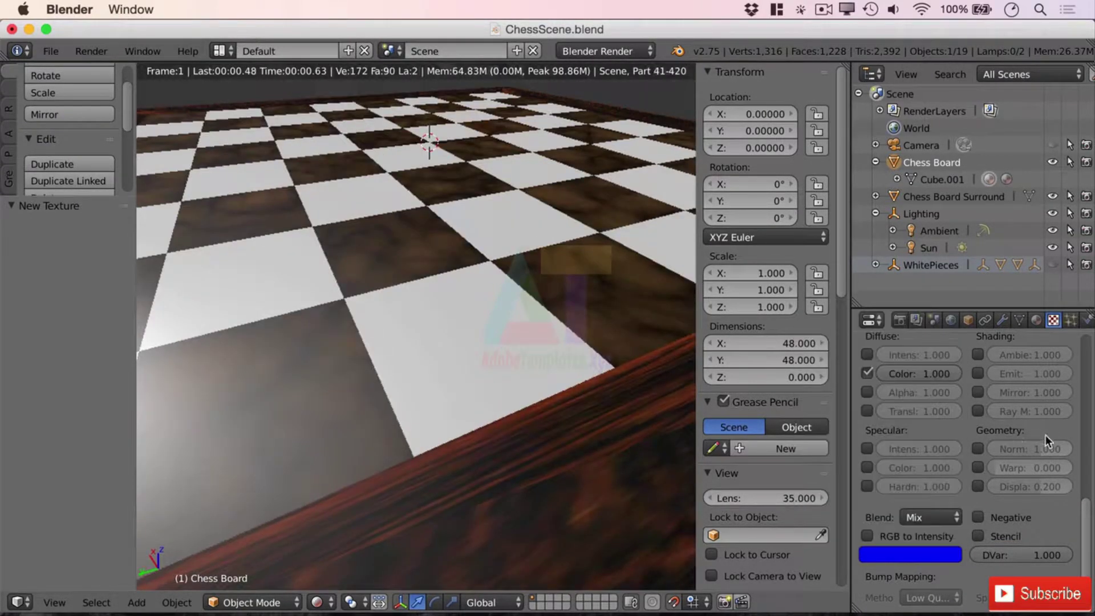
Step: Rename the White Square material's texture as White Square
{"action": "scroll", "coordinate": [1078, 439], "scroll_direction": "up", "scroll_amount": 10}
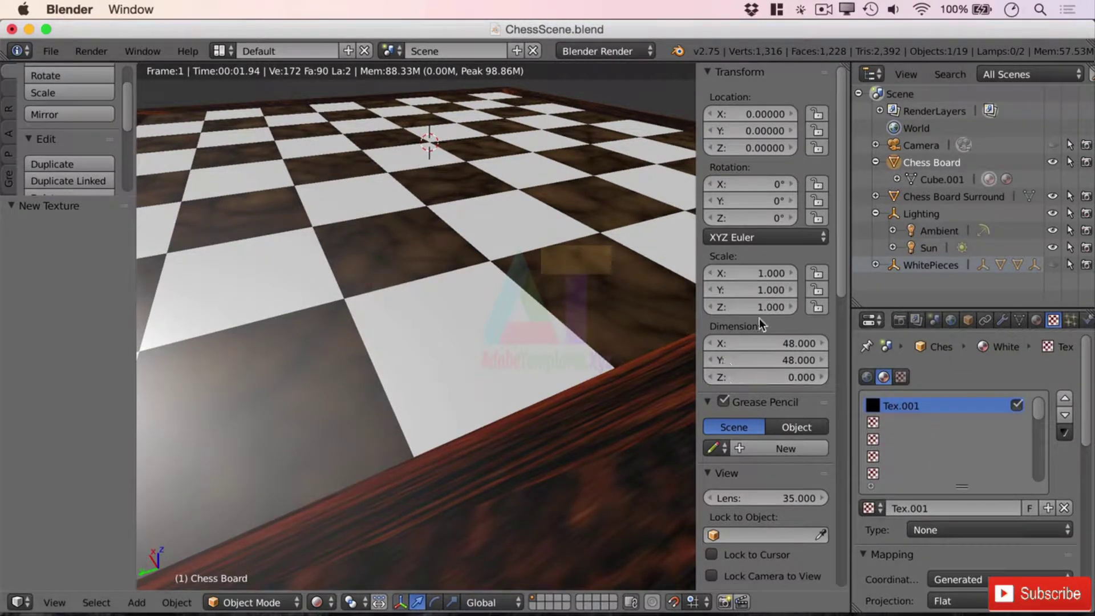
{"action": "double_click", "coordinate": [926, 508]}
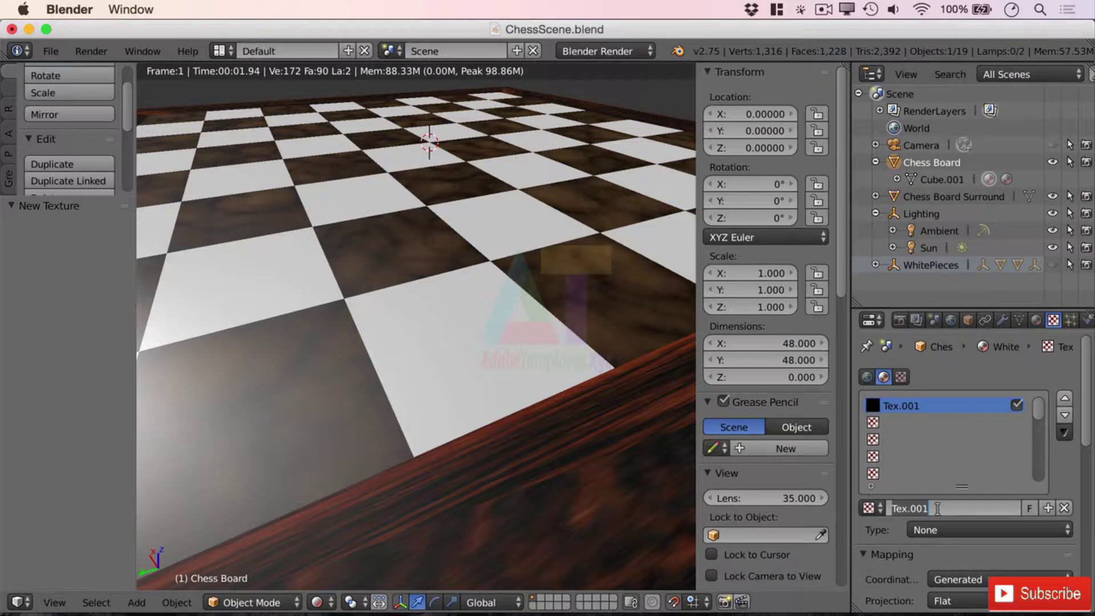
{"action": "type", "text": "White "}
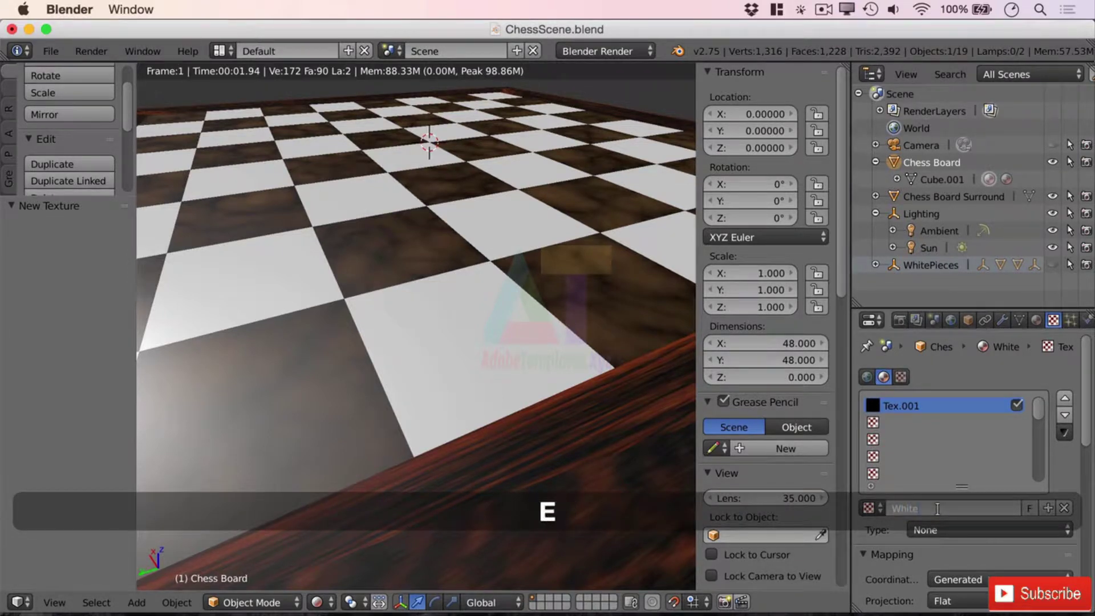
{"action": "type", "text": "Square"}
{"action": "key", "text": "Return"}
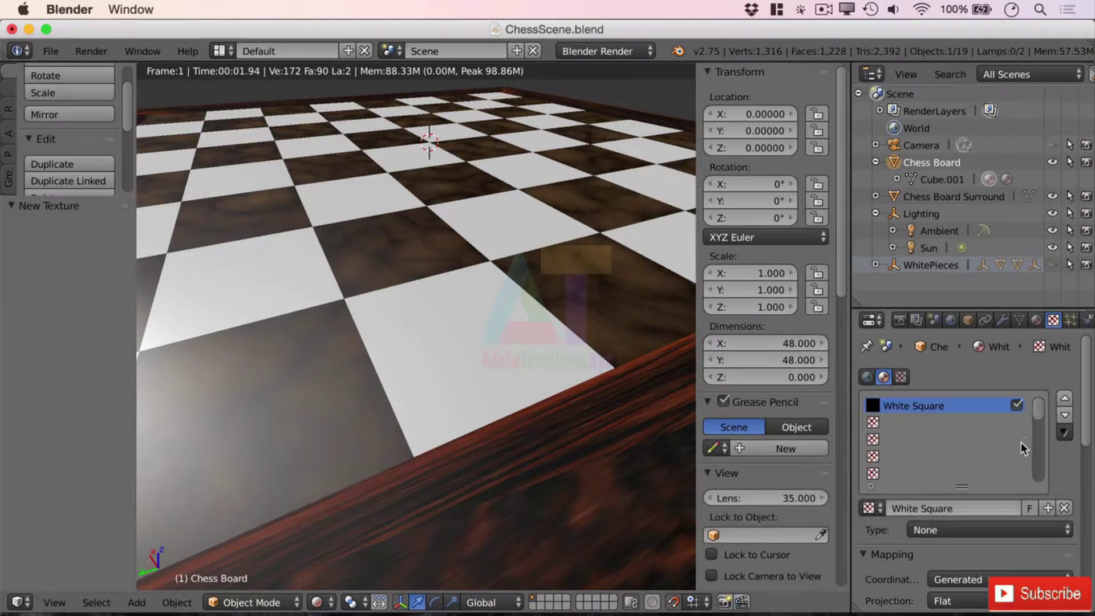
Step: Try the Voronoi type for the White Square texture, and change it to Marble
{"action": "left_click", "coordinate": [952, 534]}
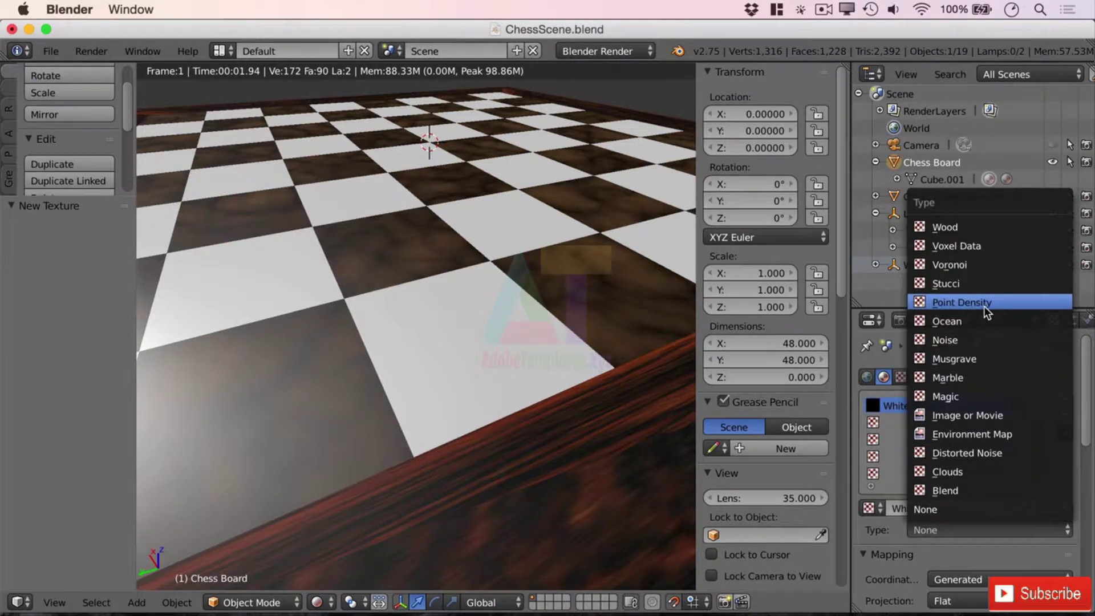
{"action": "left_click", "coordinate": [971, 265]}
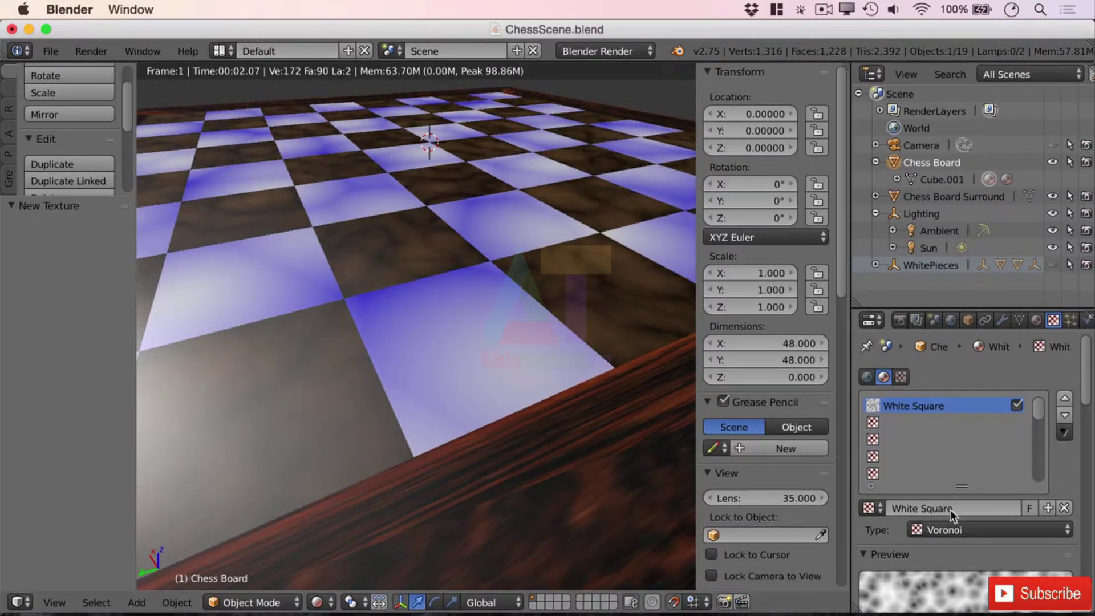
{"action": "left_click", "coordinate": [967, 535]}
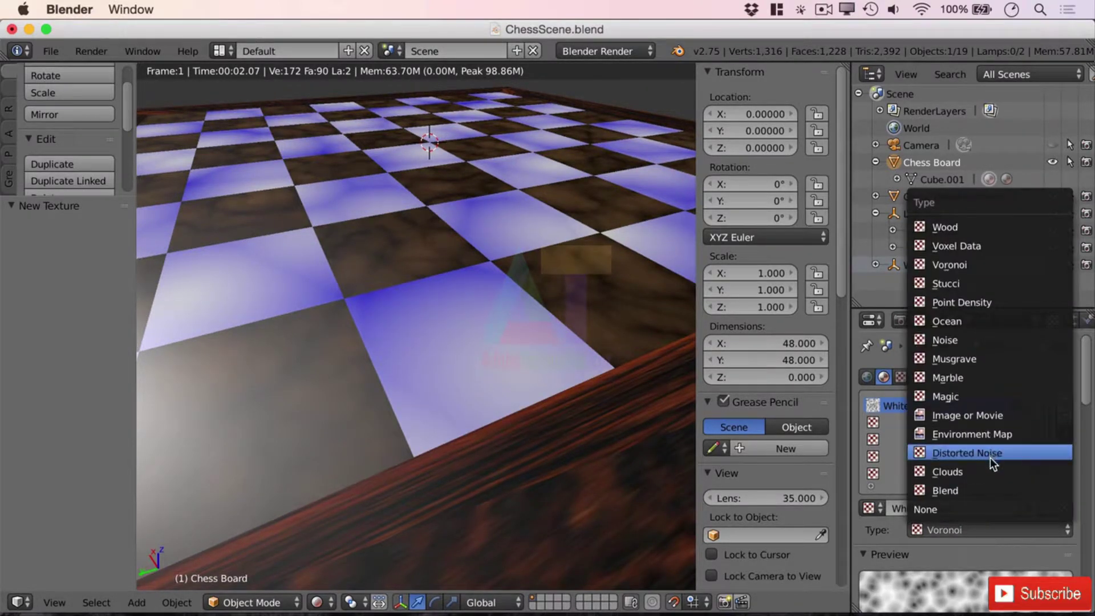
{"action": "left_click", "coordinate": [980, 376]}
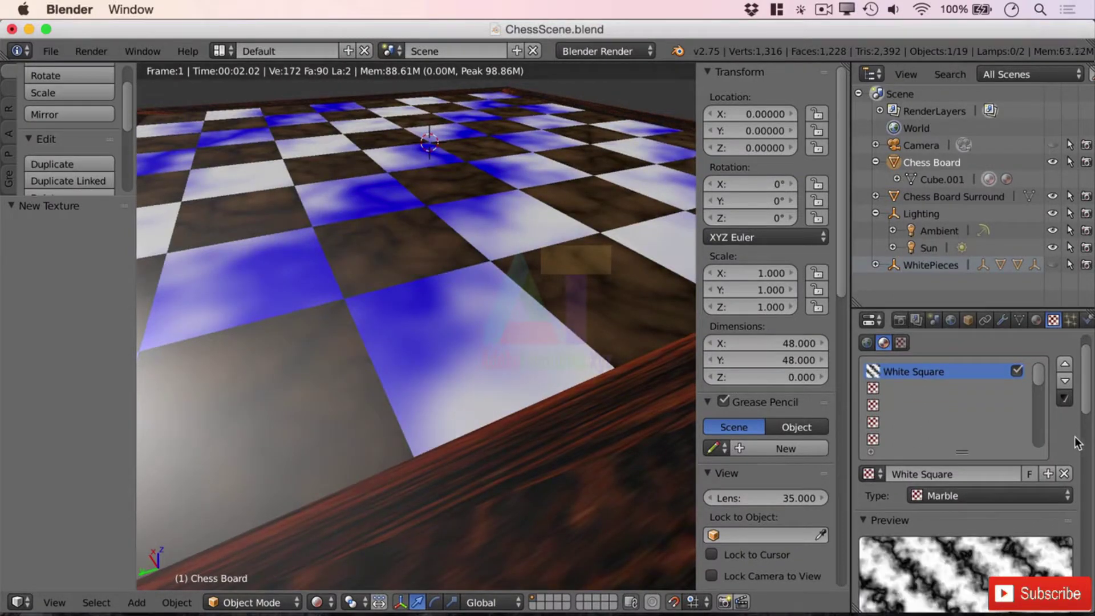
Step: Try Object and UV mapping coordinates for the Marble texture, and return to Generated
{"action": "scroll", "coordinate": [1067, 447], "scroll_direction": "down", "scroll_amount": 3}
{"action": "scroll", "coordinate": [1061, 451], "scroll_direction": "down", "scroll_amount": 12}
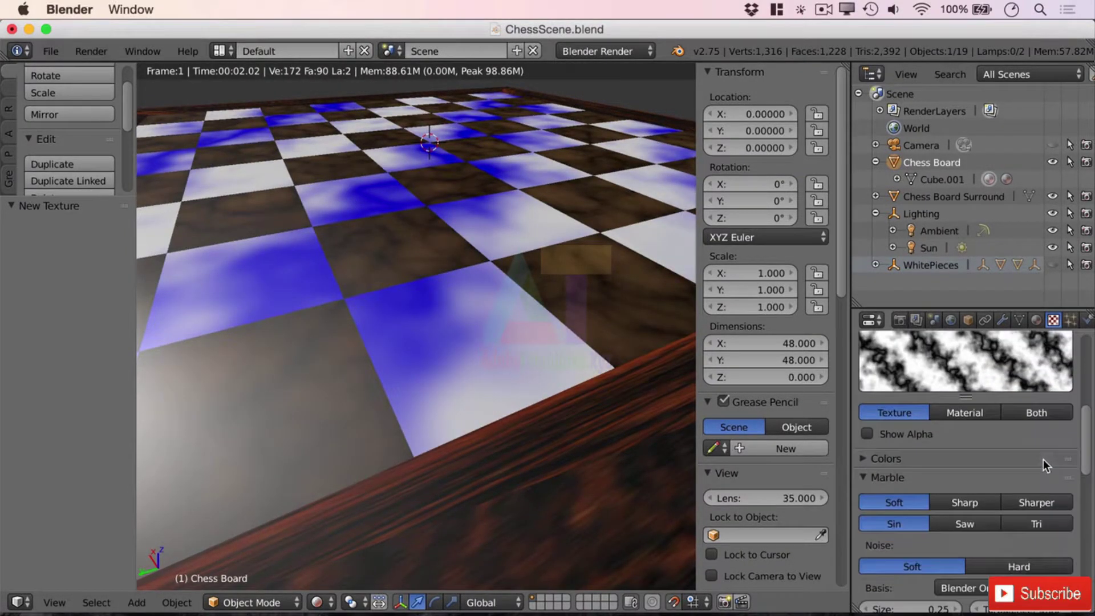
{"action": "scroll", "coordinate": [1029, 463], "scroll_direction": "down", "scroll_amount": 8}
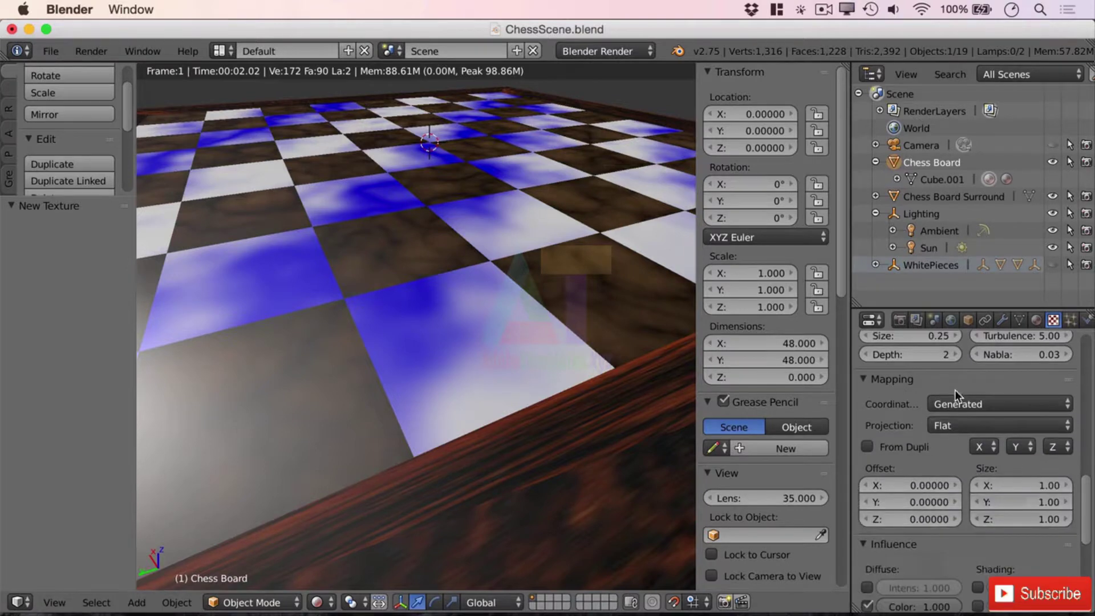
{"action": "left_click", "coordinate": [972, 404]}
{"action": "left_click", "coordinate": [974, 364]}
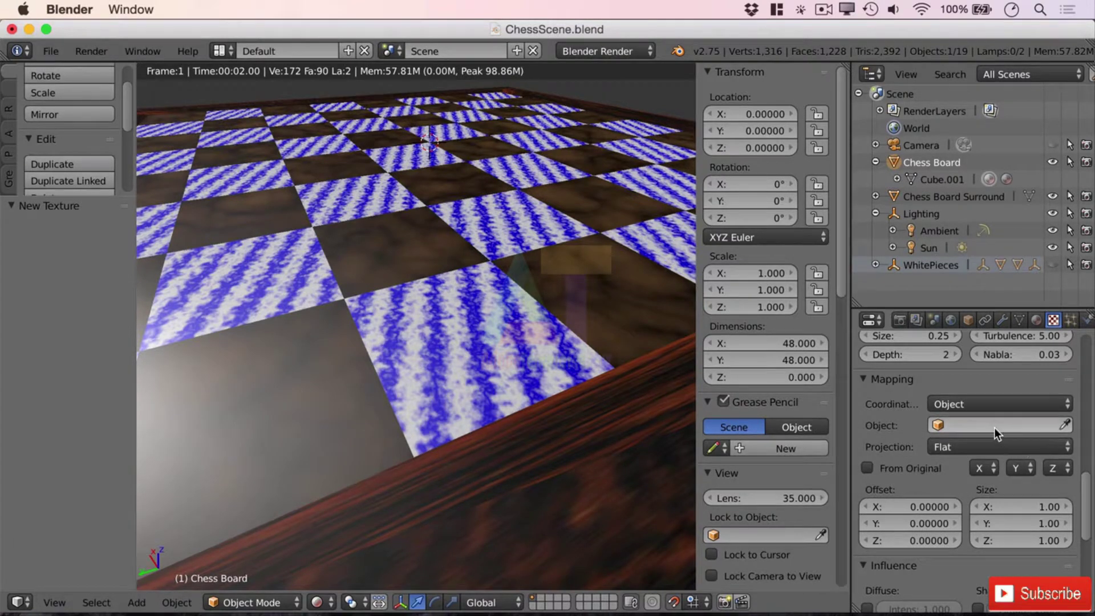
{"action": "left_click", "coordinate": [984, 405]}
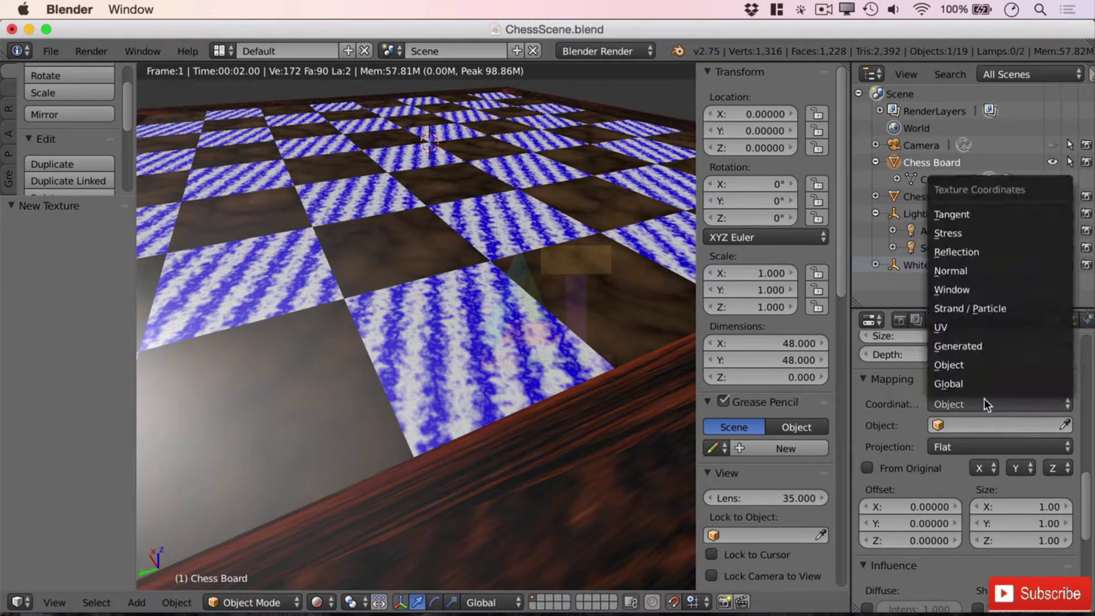
{"action": "left_click", "coordinate": [975, 328]}
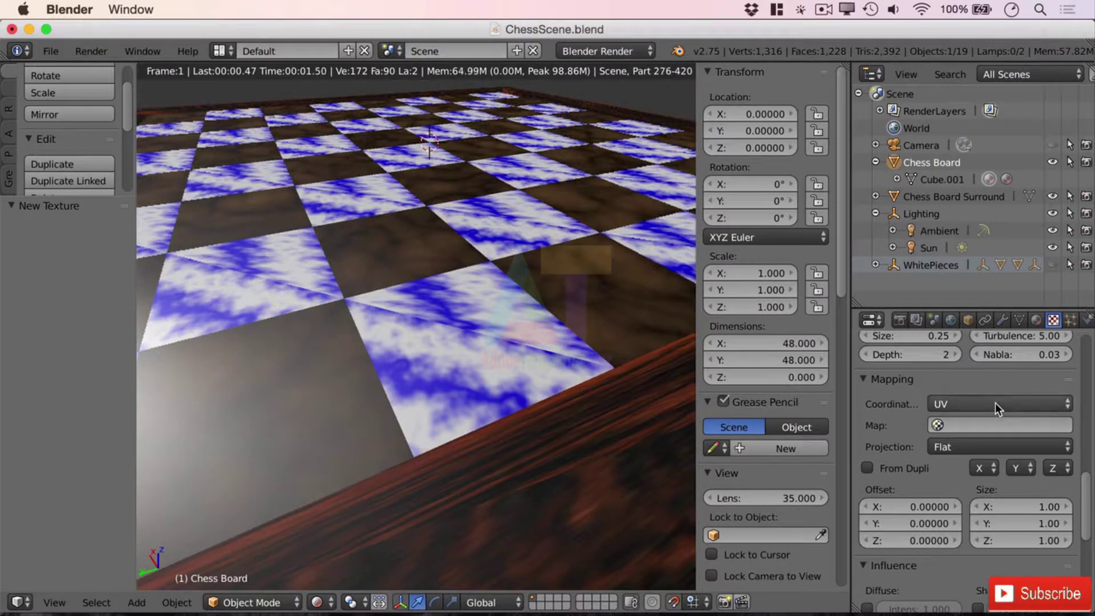
{"action": "left_click", "coordinate": [994, 403]}
{"action": "left_click", "coordinate": [982, 346]}
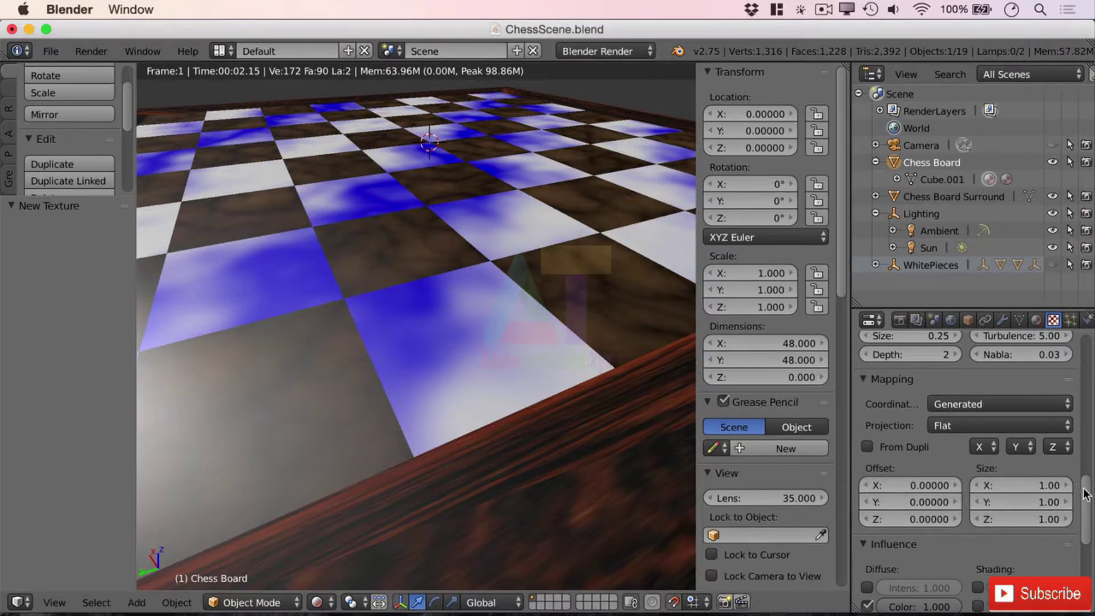
Step: Try a noise size of 2 for the Marble texture, and set it to 0.05
{"action": "left_click_drag", "start_coordinate": [1086, 494], "coordinate": [1057, 464]}
{"action": "left_click", "coordinate": [927, 442]}
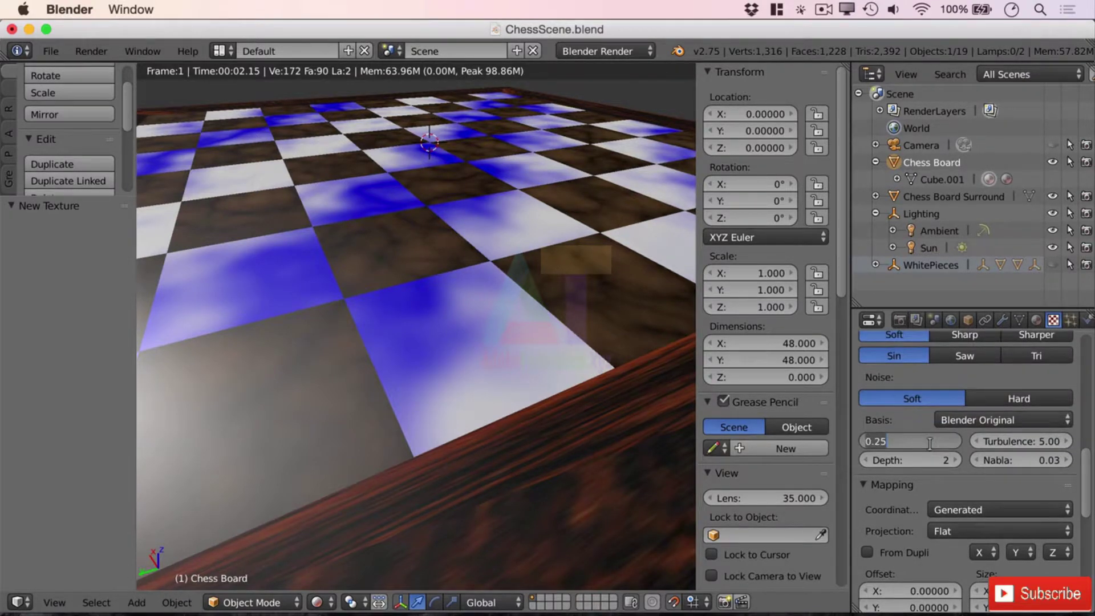
{"action": "type", "text": "2"}
{"action": "key", "text": "Return"}
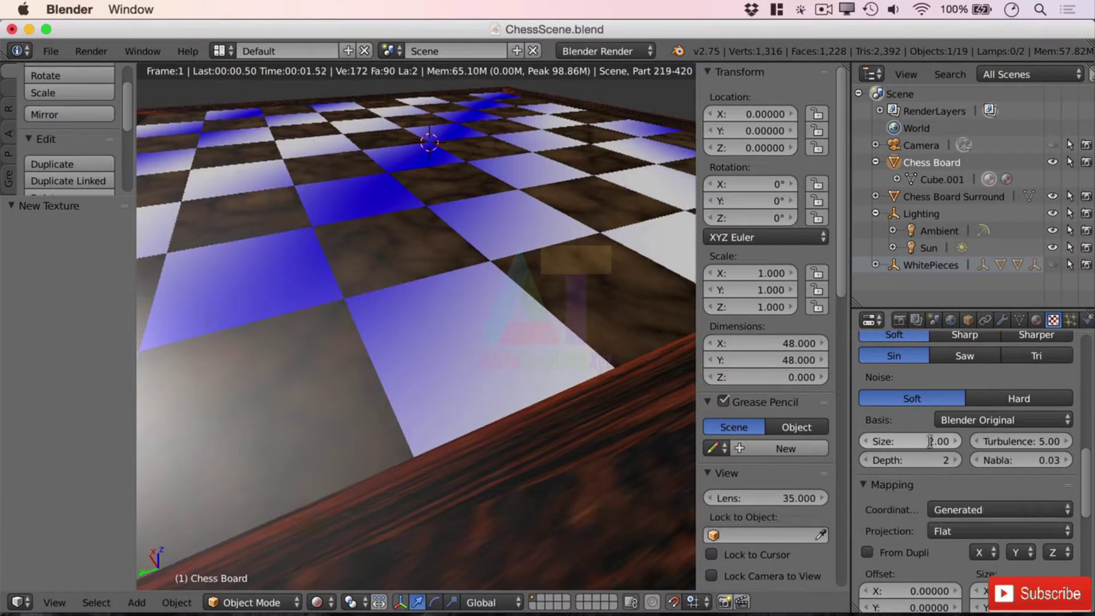
{"action": "left_click", "coordinate": [930, 441]}
{"action": "type", "text": "."}
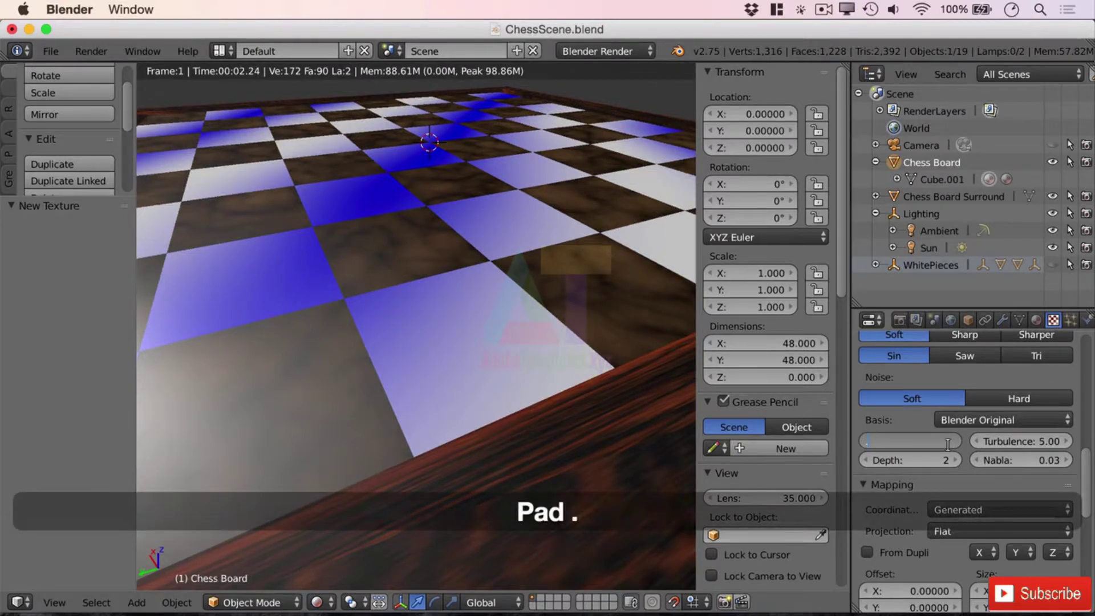
{"action": "type", "text": "05"}
{"action": "key", "text": "Return"}
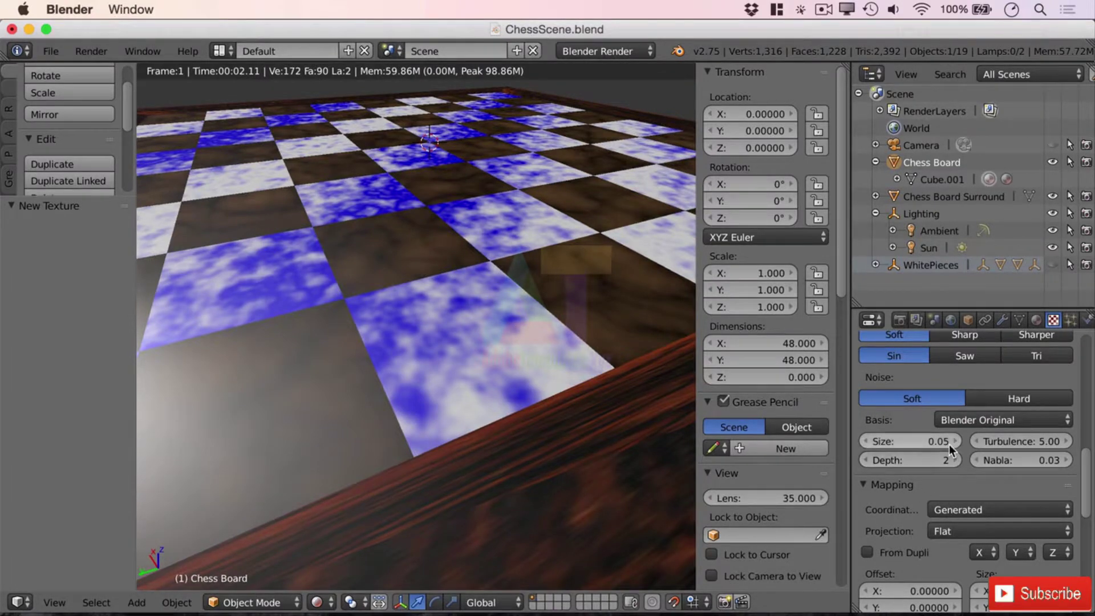
Step: Set the Marble texture's noise depth to 5
{"action": "left_click", "coordinate": [943, 462]}
{"action": "type", "text": "5"}
{"action": "key", "text": "Return"}
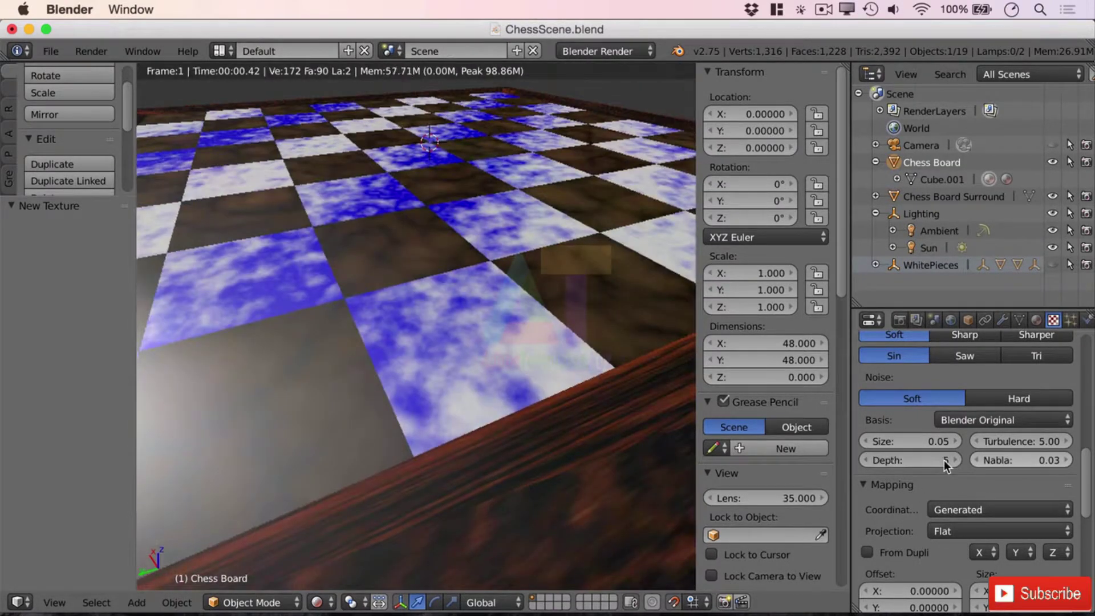
Step: Lower the Marble texture's nabla to 0.02 and try turbulence values of 32.6 and 4
{"action": "left_click", "coordinate": [972, 460]}
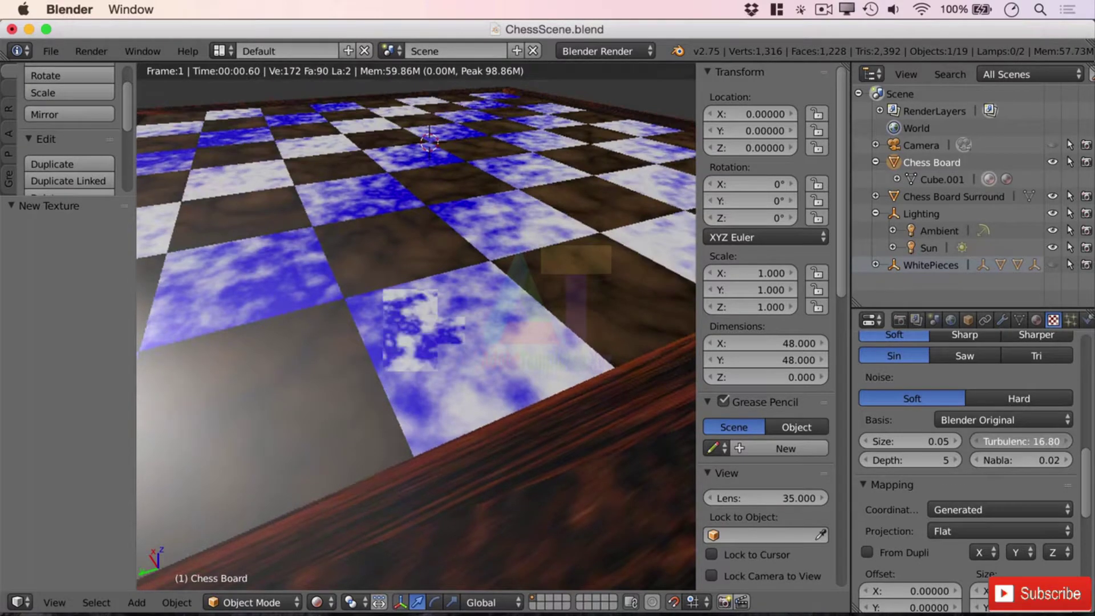
{"action": "left_click_drag", "start_coordinate": [1016, 441], "coordinate": [1025, 444]}
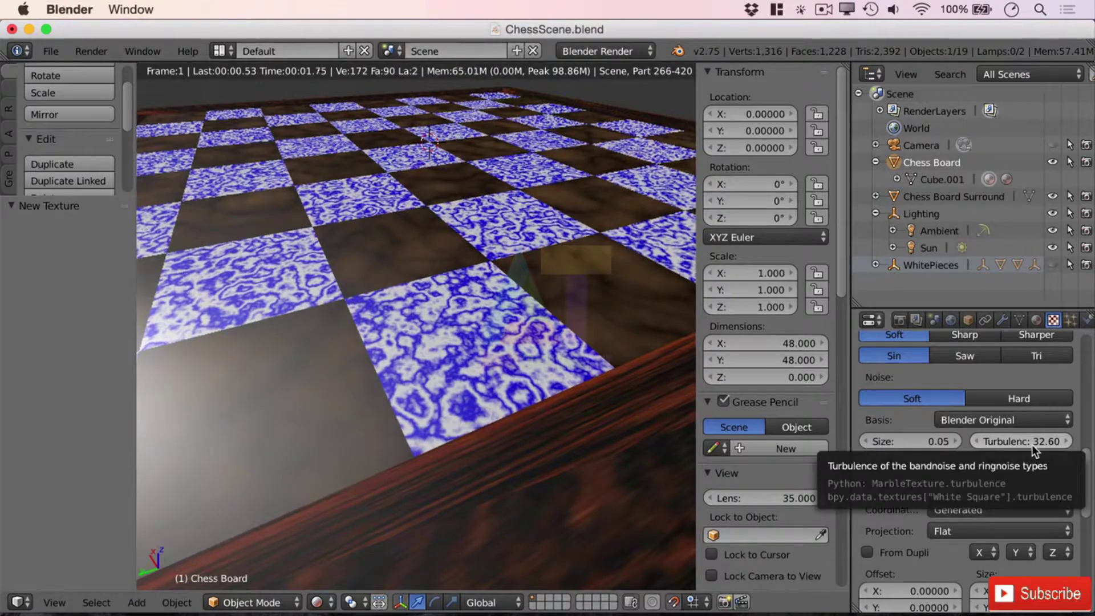
{"action": "left_click", "coordinate": [1037, 441]}
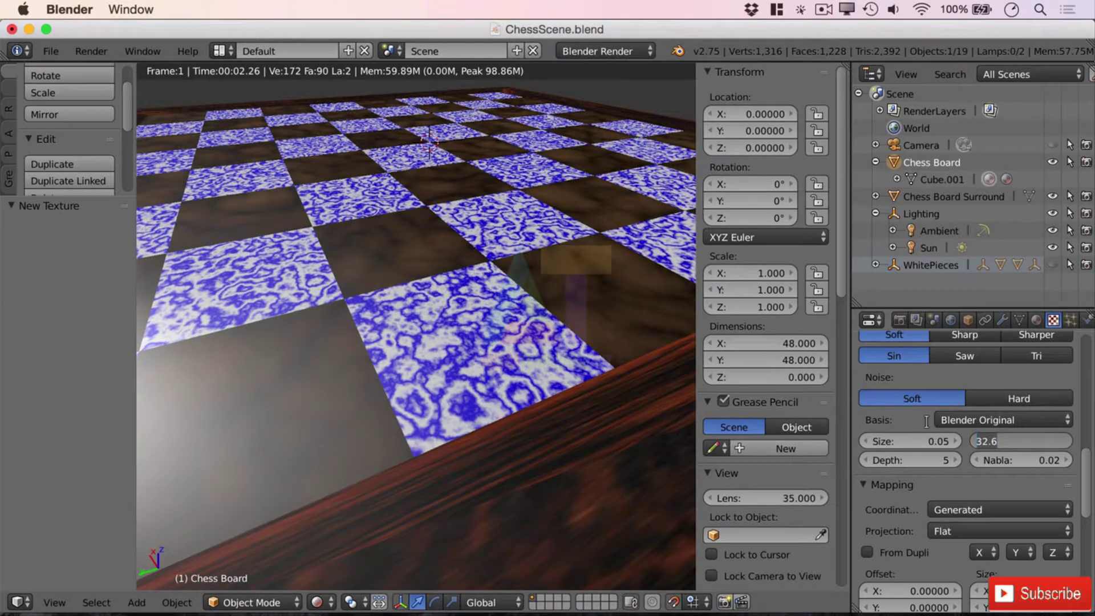
{"action": "type", "text": "4"}
{"action": "key", "text": "Return"}
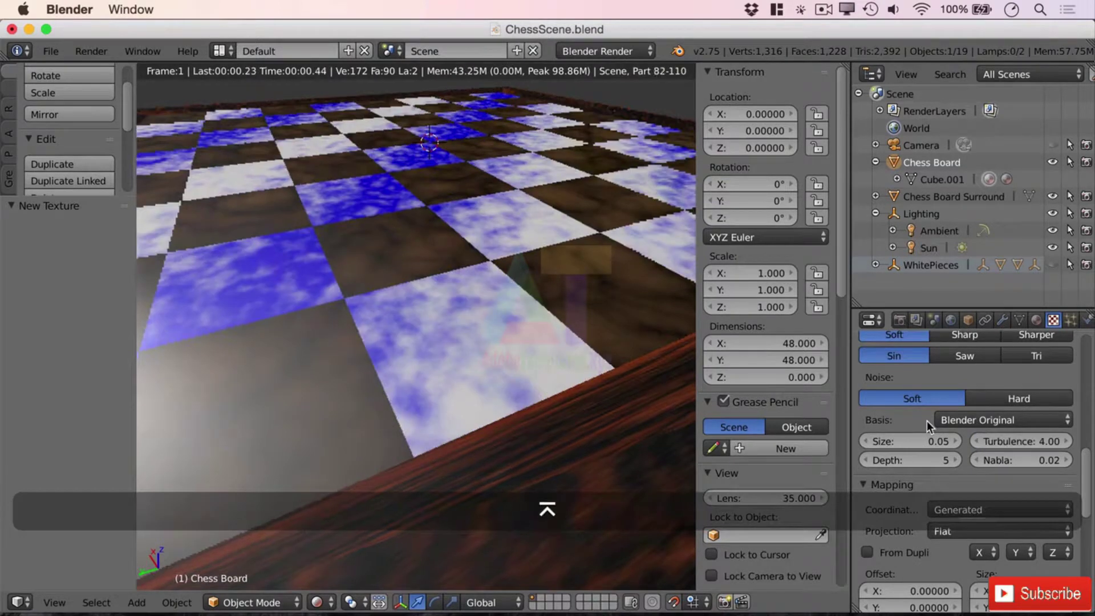
Step: Set the Marble texture's turbulence to 15 and check the pattern across the board
{"action": "left_click", "coordinate": [1022, 441]}
{"action": "type", "text": "15"}
{"action": "key", "text": "Return"}
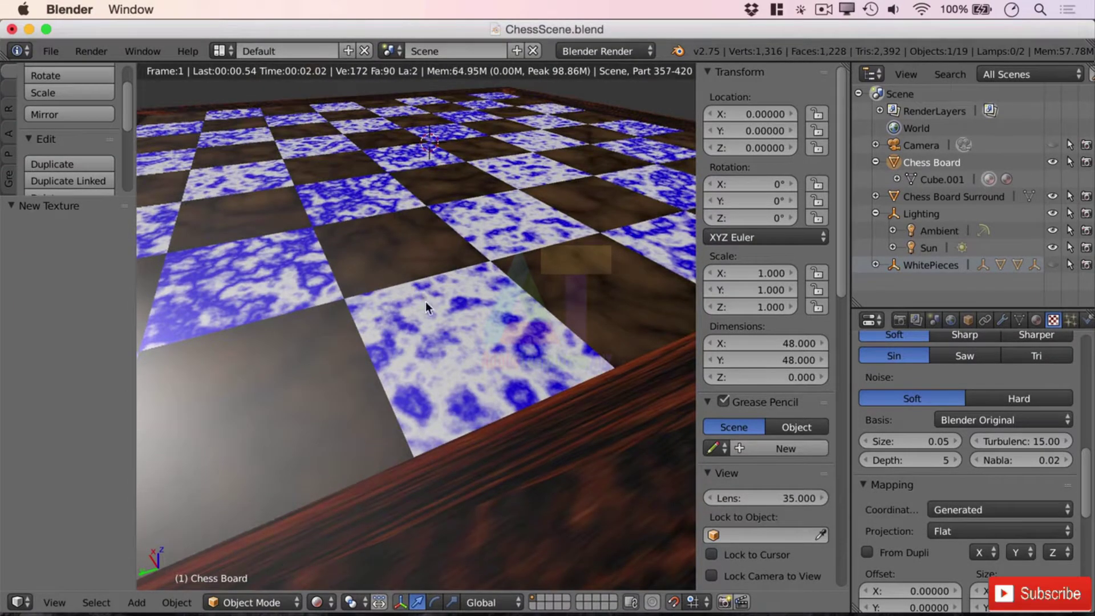
{"action": "middle_click_drag", "start_coordinate": [426, 302], "coordinate": [480, 328]}
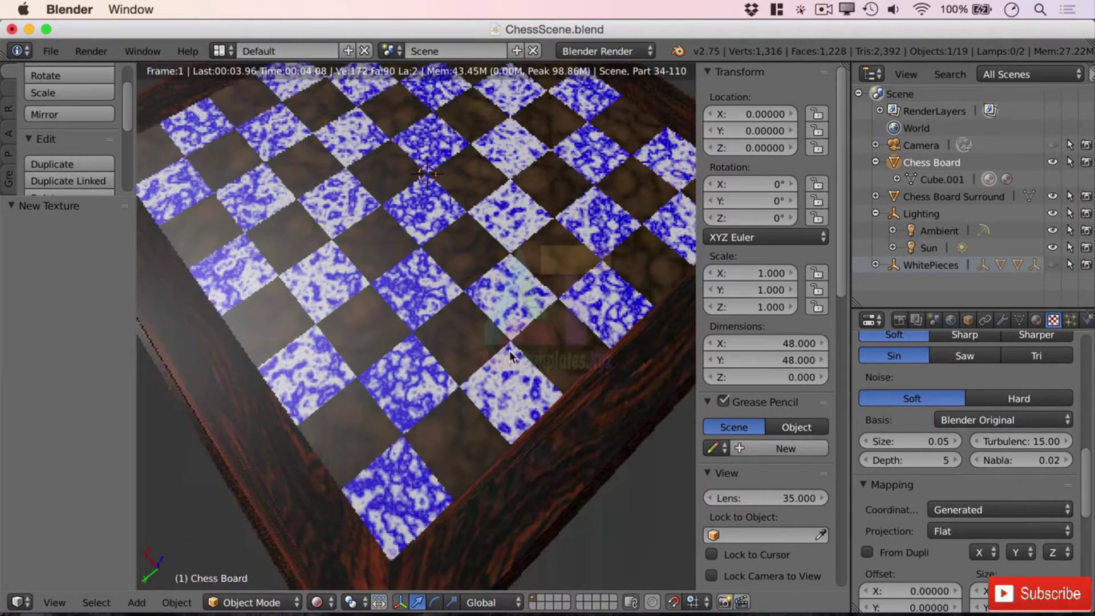
{"action": "middle_click_drag", "start_coordinate": [618, 381], "coordinate": [583, 363]}
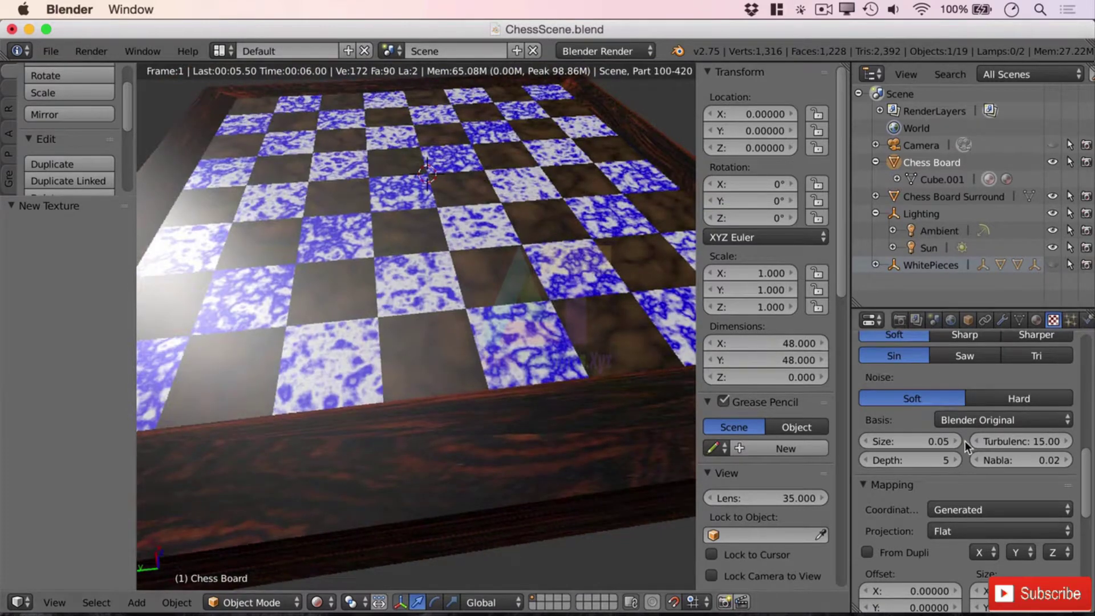
Step: Change the White Square texture's influence colour from blue to a pale lavender
{"action": "left_click_drag", "start_coordinate": [1085, 474], "coordinate": [1085, 562]}
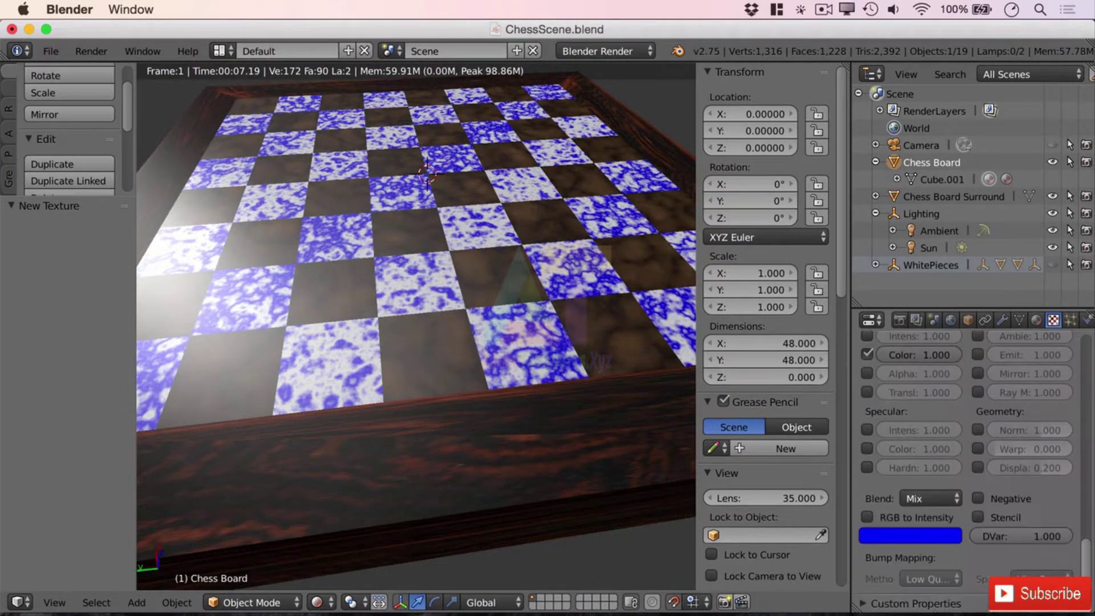
{"action": "left_click", "coordinate": [925, 539]}
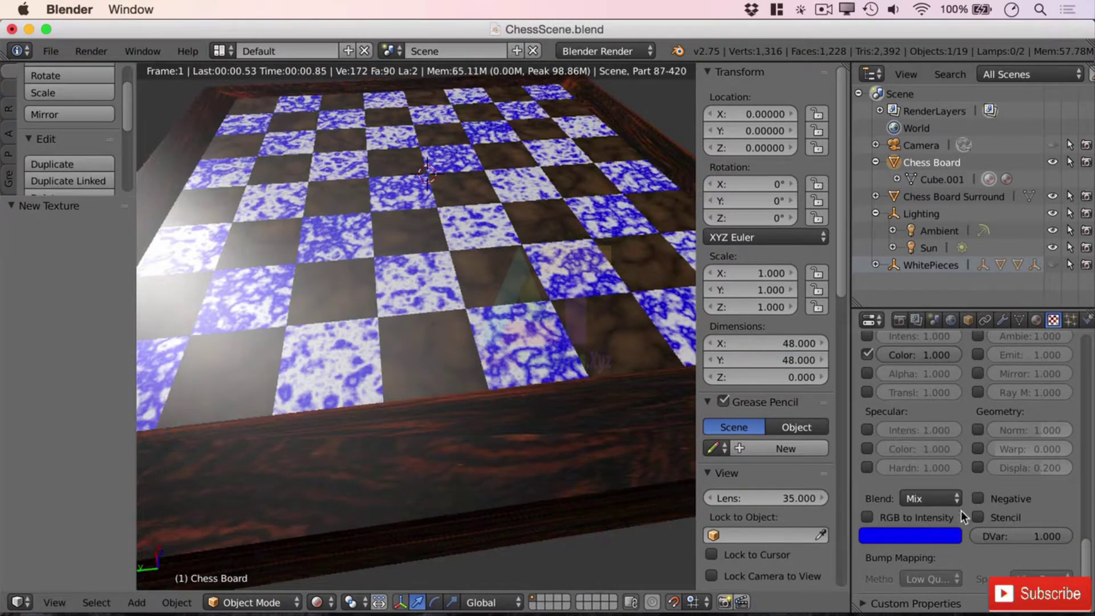
{"action": "left_click", "coordinate": [861, 535]}
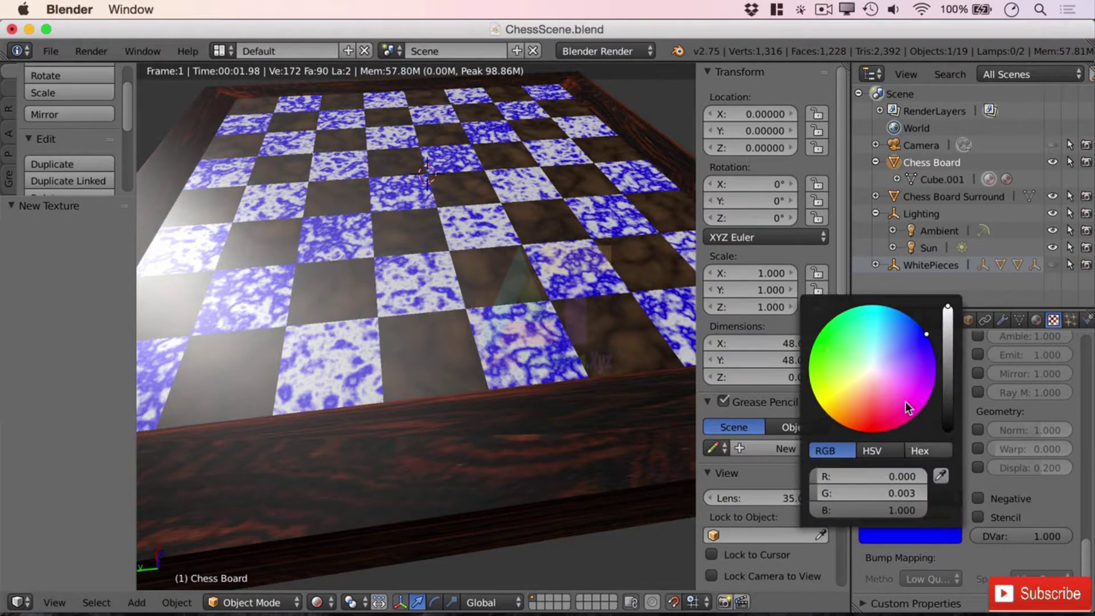
{"action": "left_click_drag", "start_coordinate": [927, 334], "coordinate": [880, 361]}
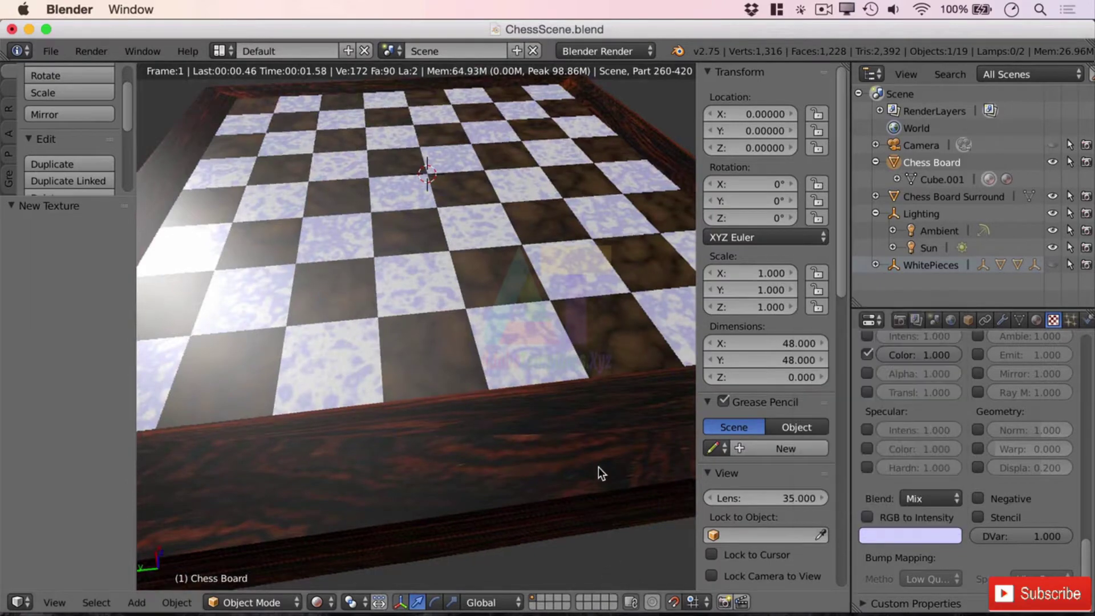
{"action": "scroll", "coordinate": [545, 344], "scroll_direction": "up", "scroll_amount": 6}
{"action": "scroll", "coordinate": [573, 353], "scroll_direction": "down", "scroll_amount": 6}
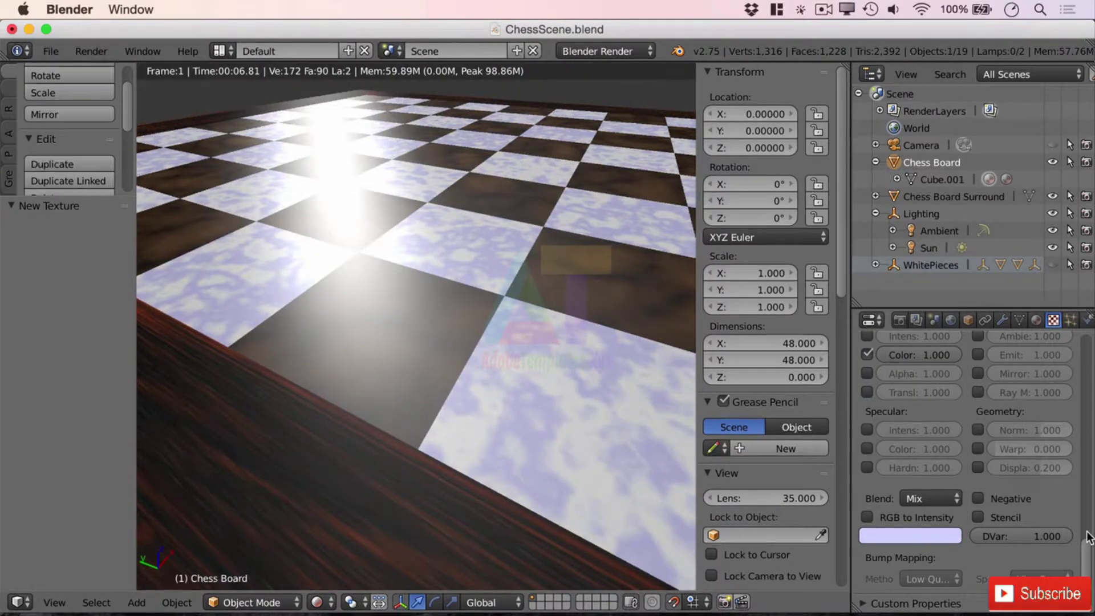
Step: Set the Marble pattern to Sharp with the Sin wave, trying the Sharper and Saw options along the way
{"action": "left_click_drag", "start_coordinate": [1087, 559], "coordinate": [1089, 453]}
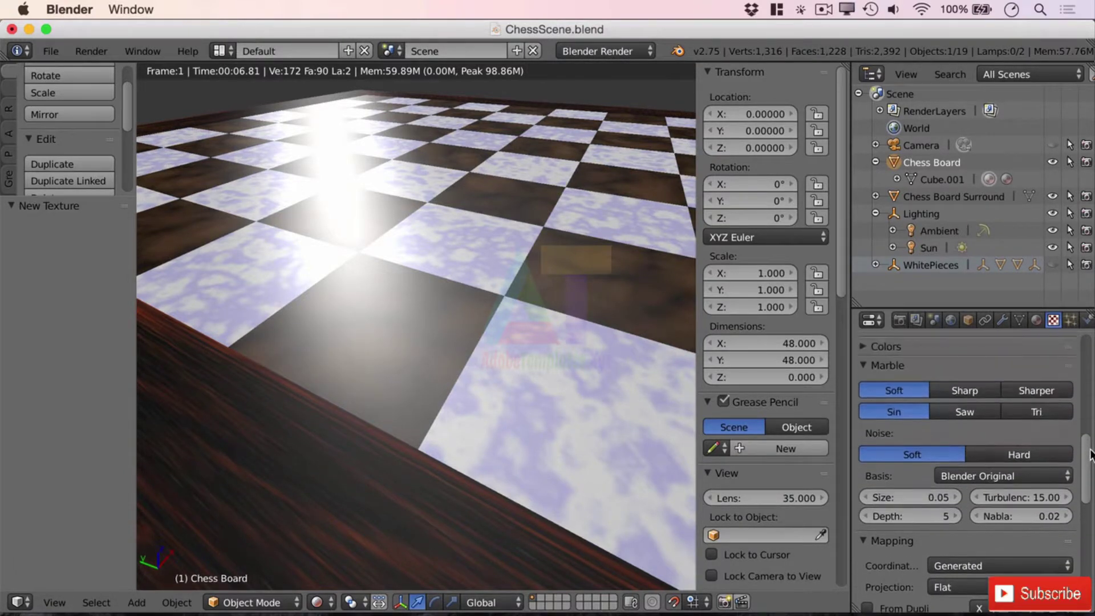
{"action": "left_click", "coordinate": [980, 392]}
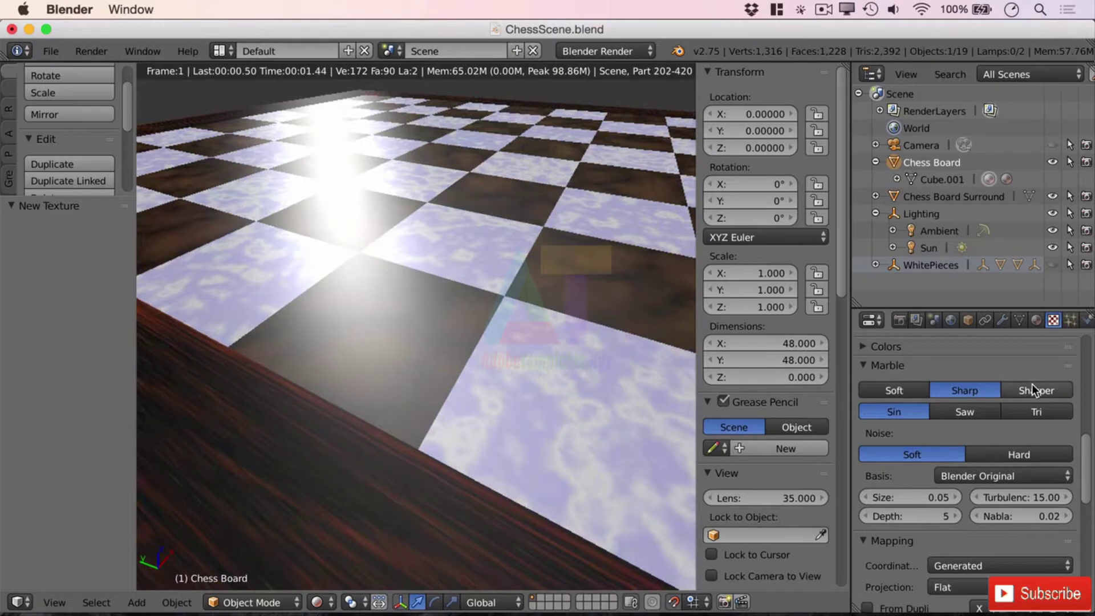
{"action": "left_click", "coordinate": [1032, 385]}
{"action": "left_click", "coordinate": [984, 412]}
{"action": "left_click", "coordinate": [955, 380]}
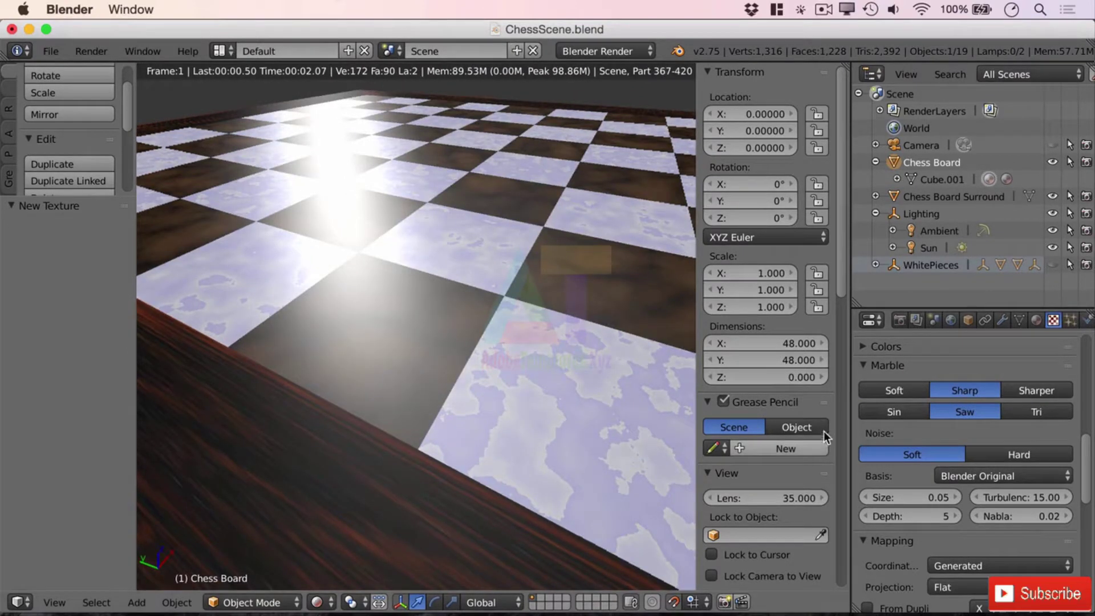
{"action": "left_click", "coordinate": [876, 413]}
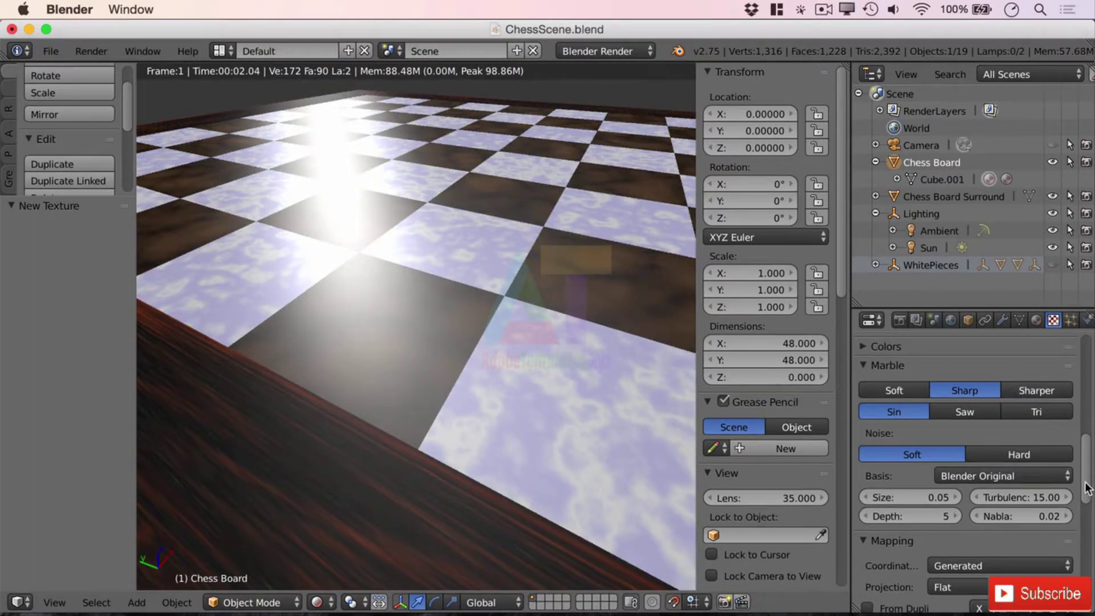
Step: Try Voronoi F3 as the Marble texture's noise basis, and set it to Voronoi F4
{"action": "left_click", "coordinate": [1028, 475]}
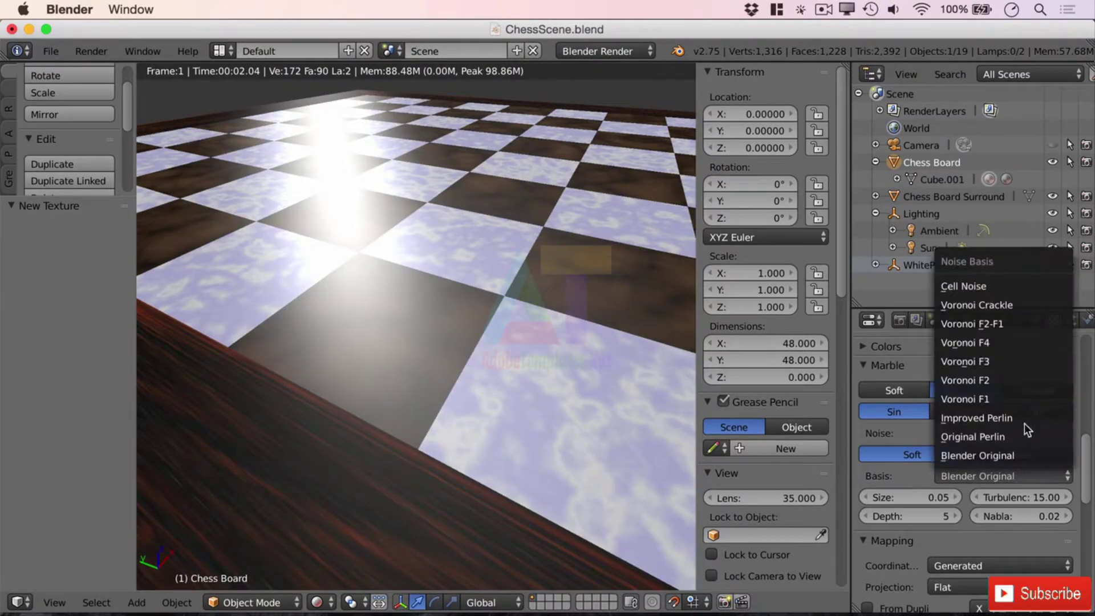
{"action": "left_click", "coordinate": [1003, 356]}
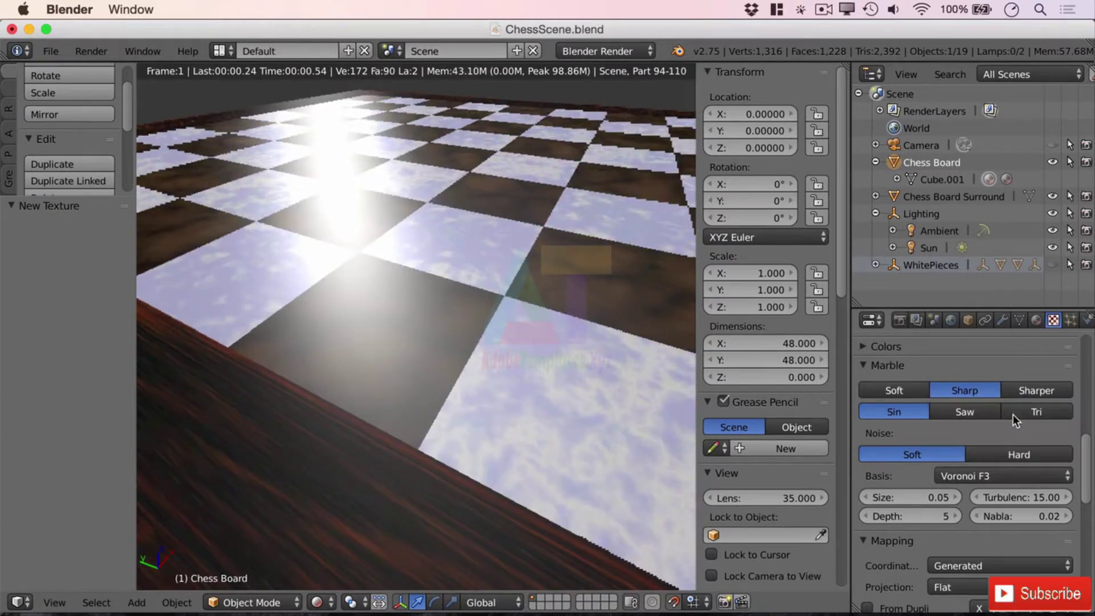
{"action": "left_click", "coordinate": [985, 480]}
{"action": "left_click", "coordinate": [987, 337]}
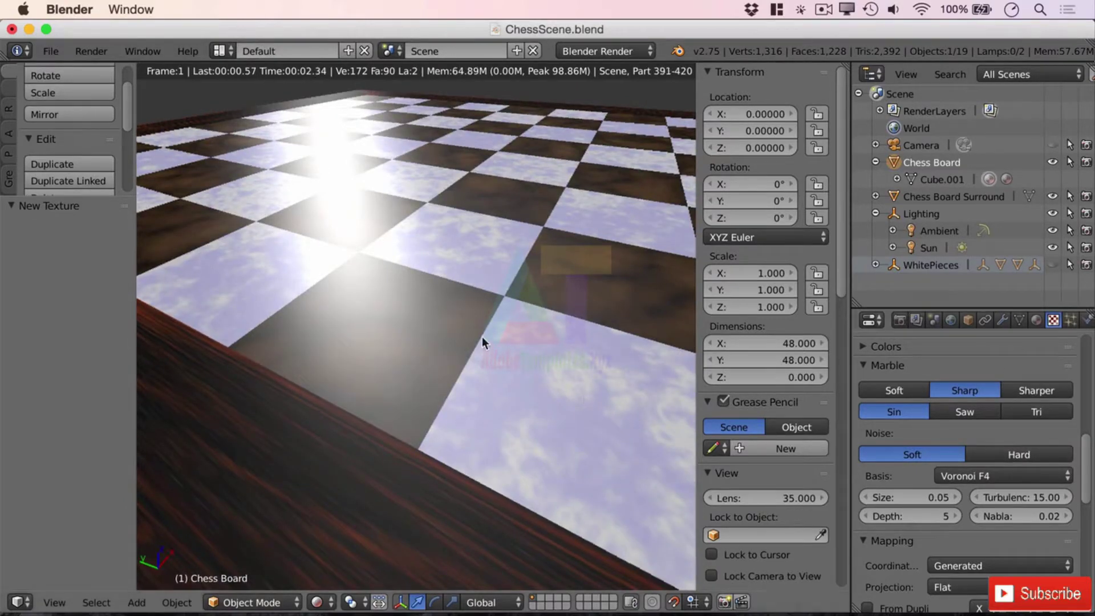
{"action": "middle_click_drag", "start_coordinate": [484, 334], "coordinate": [347, 381]}
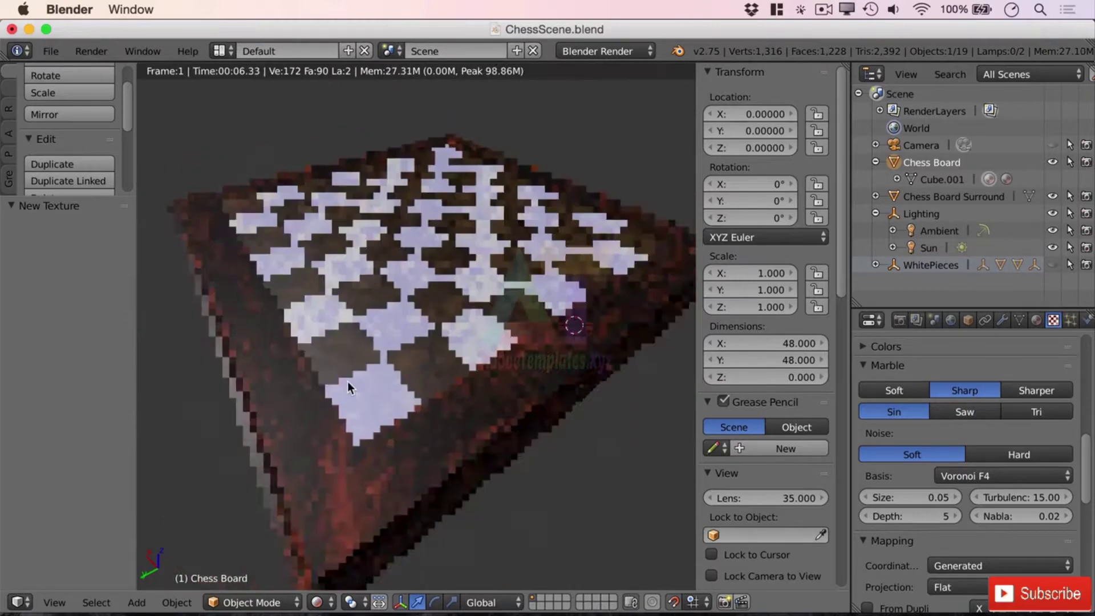
{"action": "scroll", "coordinate": [511, 432], "scroll_direction": "down", "scroll_amount": 3}
{"action": "mouse_move", "coordinate": [511, 432]}
{"action": "middle_mouse_down"}
{"action": "mouse_move", "coordinate": [506, 393]}
{"action": "mouse_move", "coordinate": [530, 399]}
{"action": "mouse_move", "coordinate": [498, 417]}
{"action": "middle_mouse_up"}
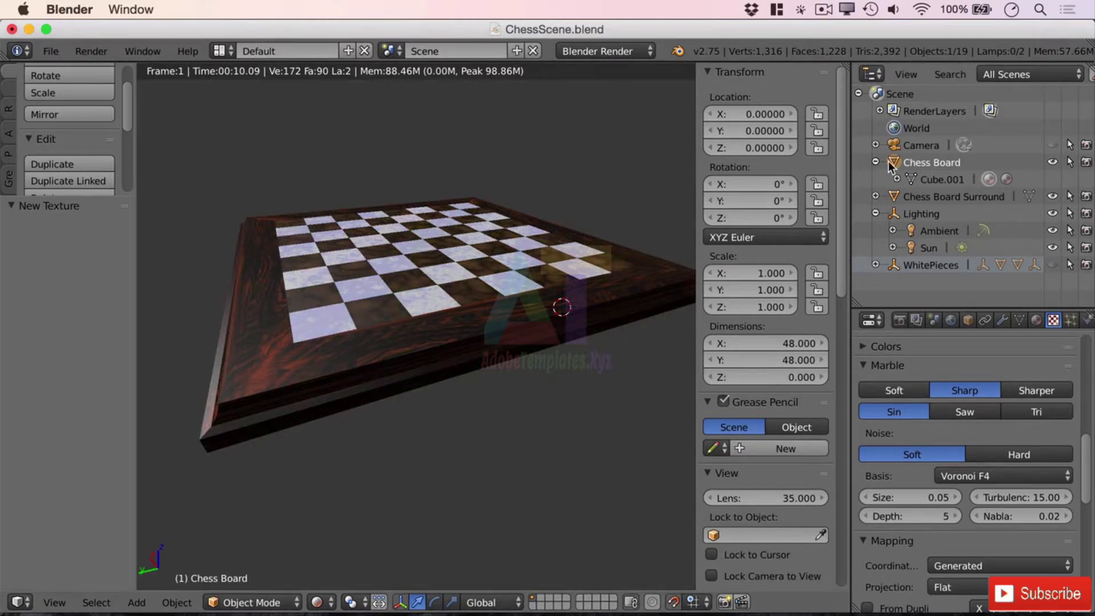
Step: Centre the 3D cursor at the scene origin and add a Plain Axes empty there
{"action": "left_click", "coordinate": [894, 196]}
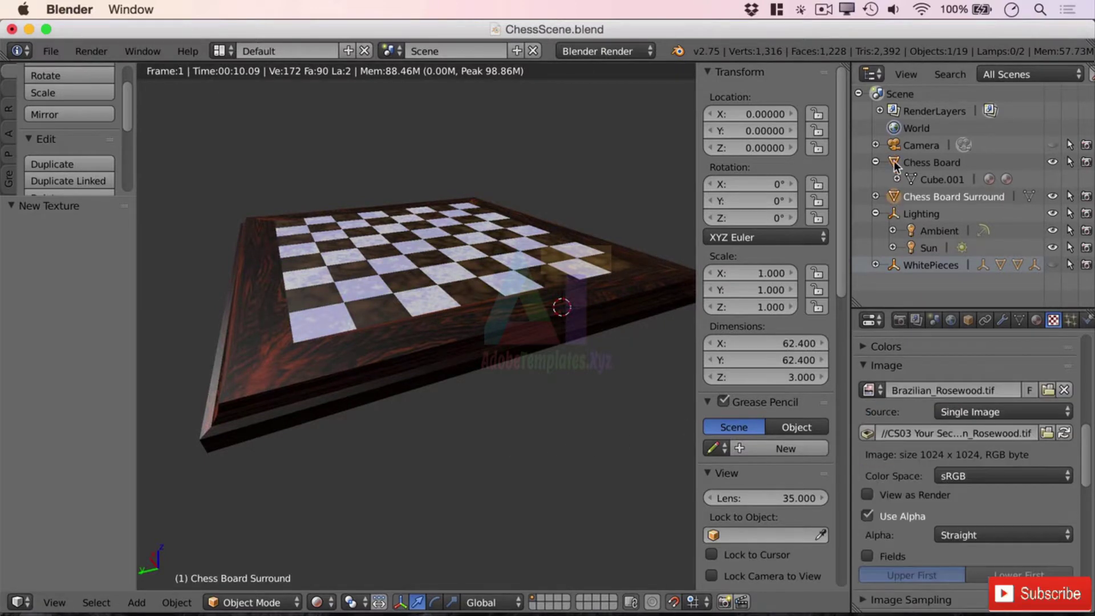
{"action": "left_click", "coordinate": [898, 163]}
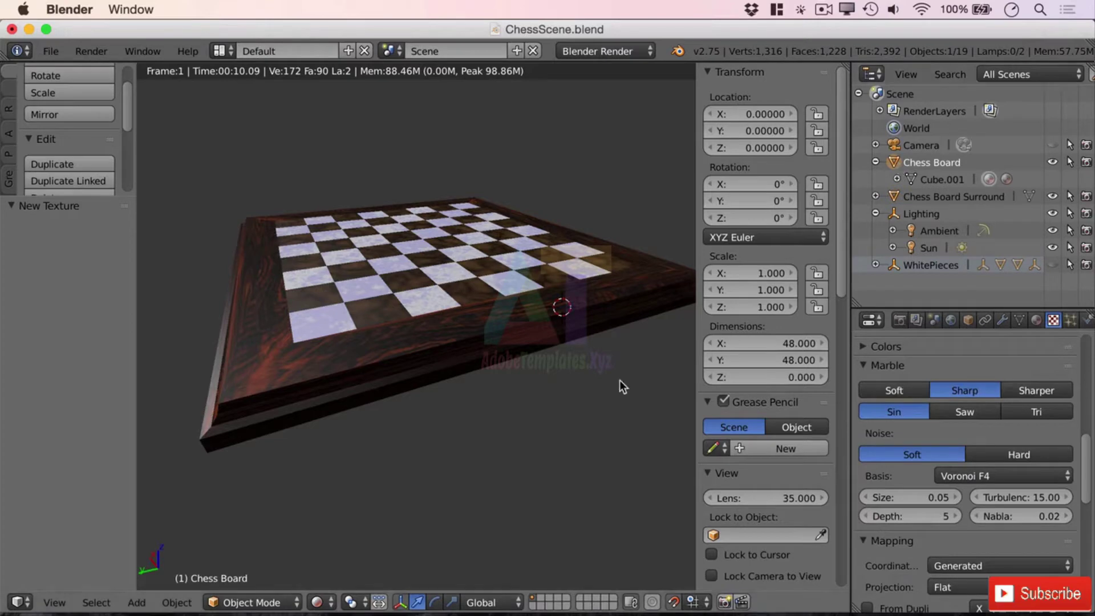
{"action": "left_click", "coordinate": [54, 602]}
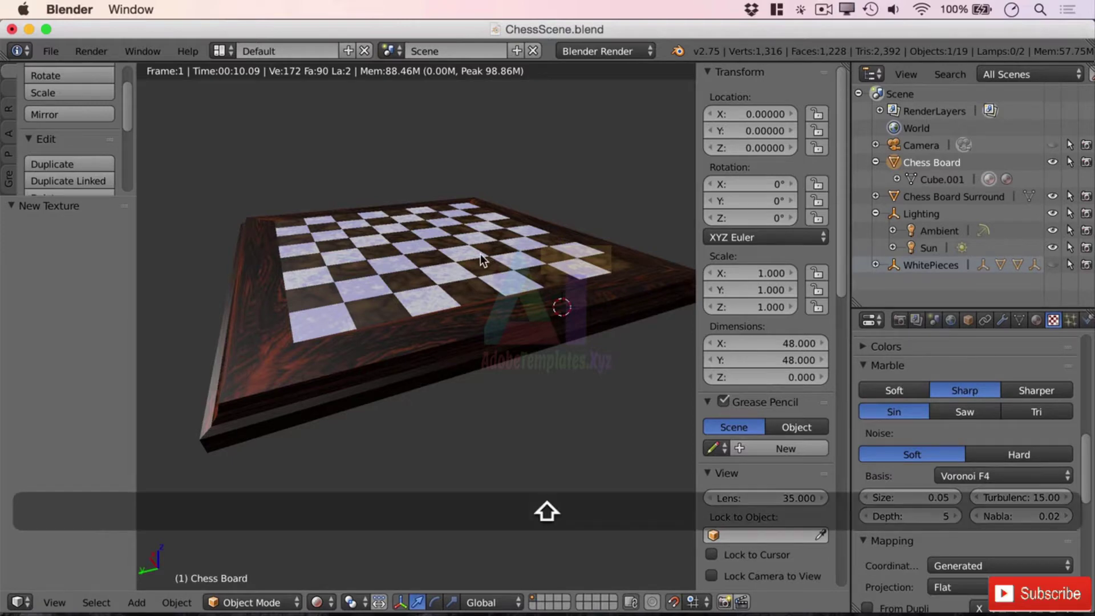
{"action": "key", "text": "shift+c"}
{"action": "key", "text": "shift+a"}
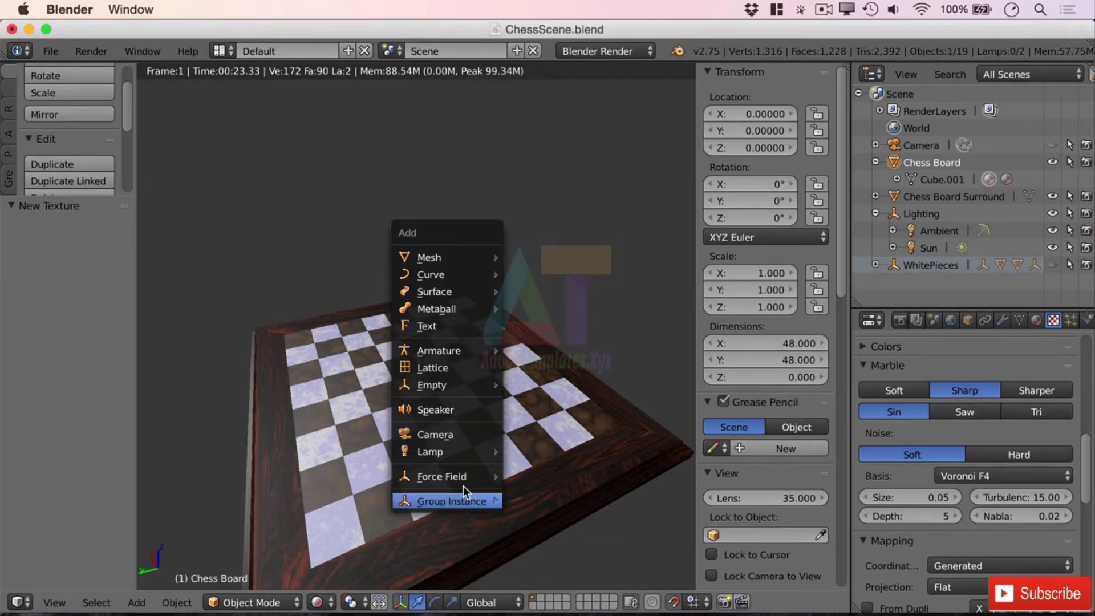
{"action": "mouse_move", "coordinate": [481, 389]}
{"action": "left_click", "coordinate": [542, 384]}
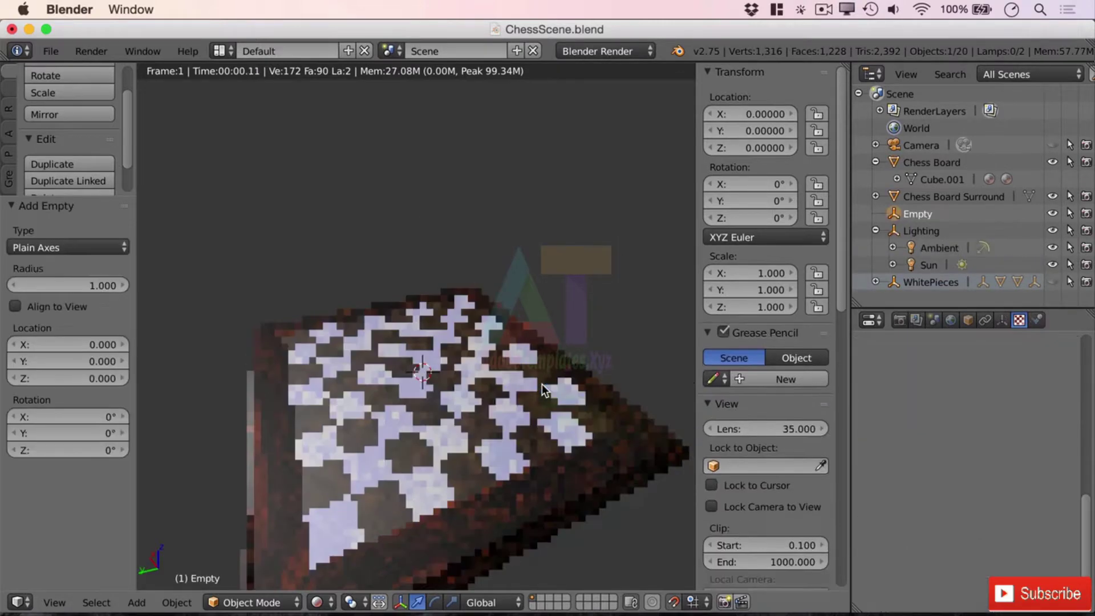
Step: Rename the new empty as Chess Board
{"action": "double_click", "coordinate": [918, 213]}
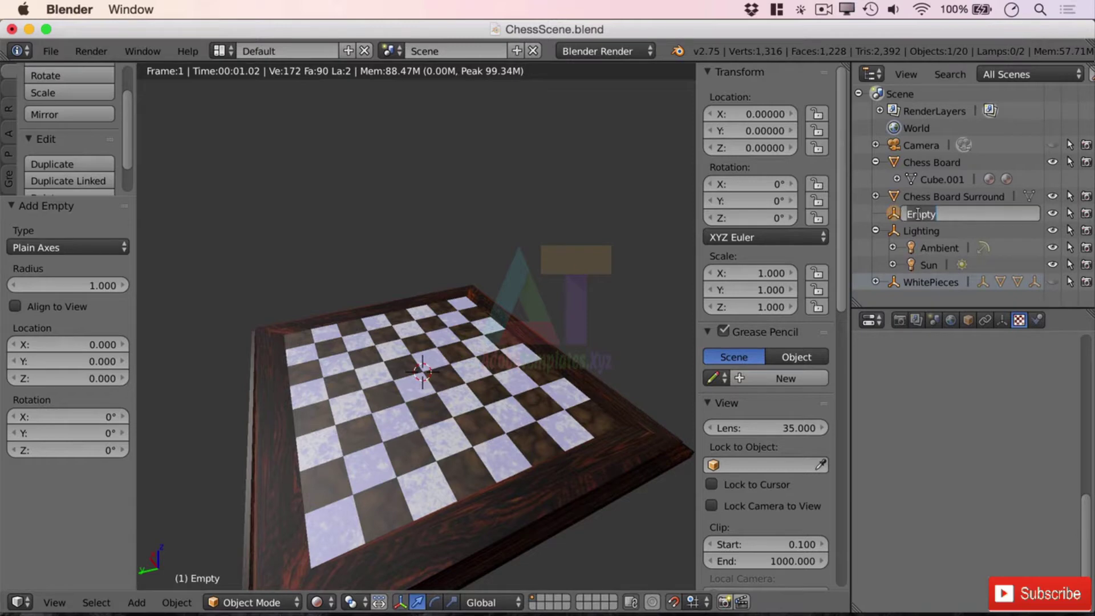
{"action": "type", "text": "Chess B"}
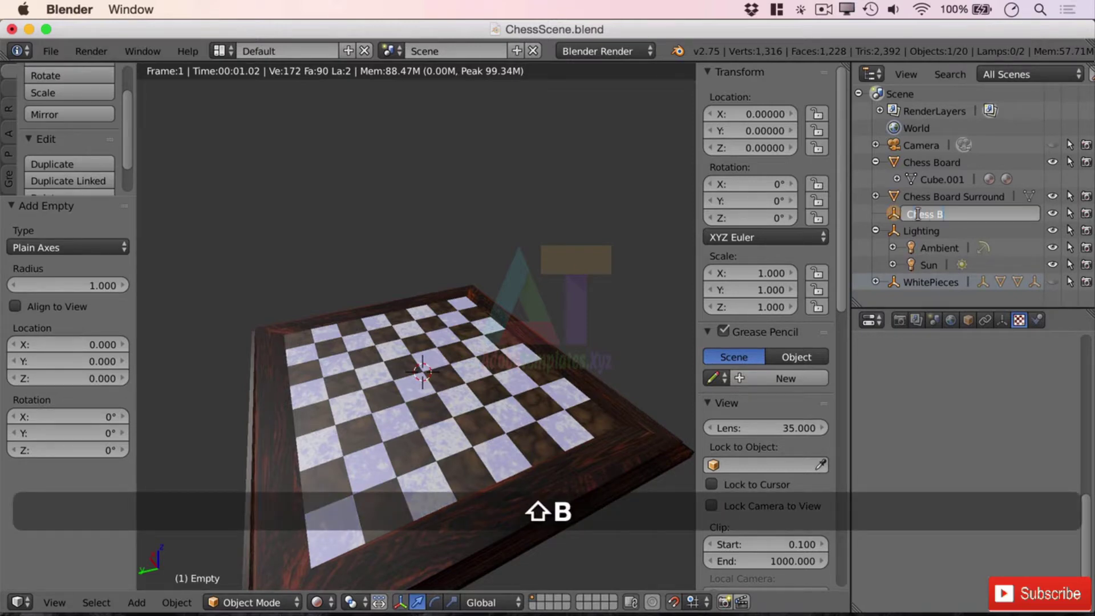
{"action": "type", "text": "oard"}
{"action": "key", "text": "Return"}
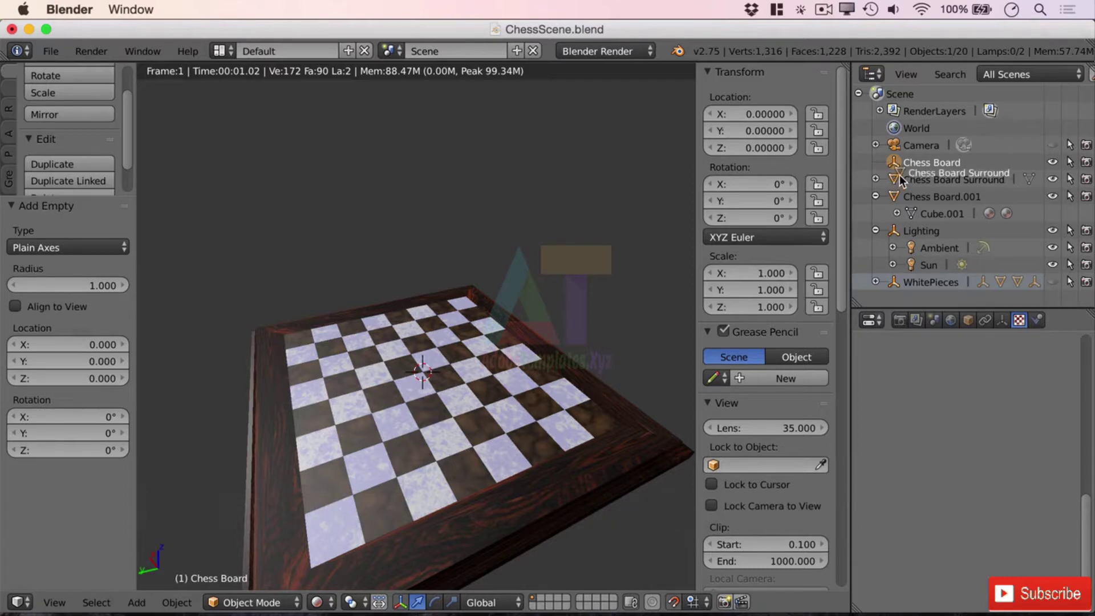
Step: Parent the board and surround meshes to the Chess Board empty, and test the group by hiding and showing it
{"action": "left_click_drag", "start_coordinate": [900, 180], "coordinate": [894, 165]}
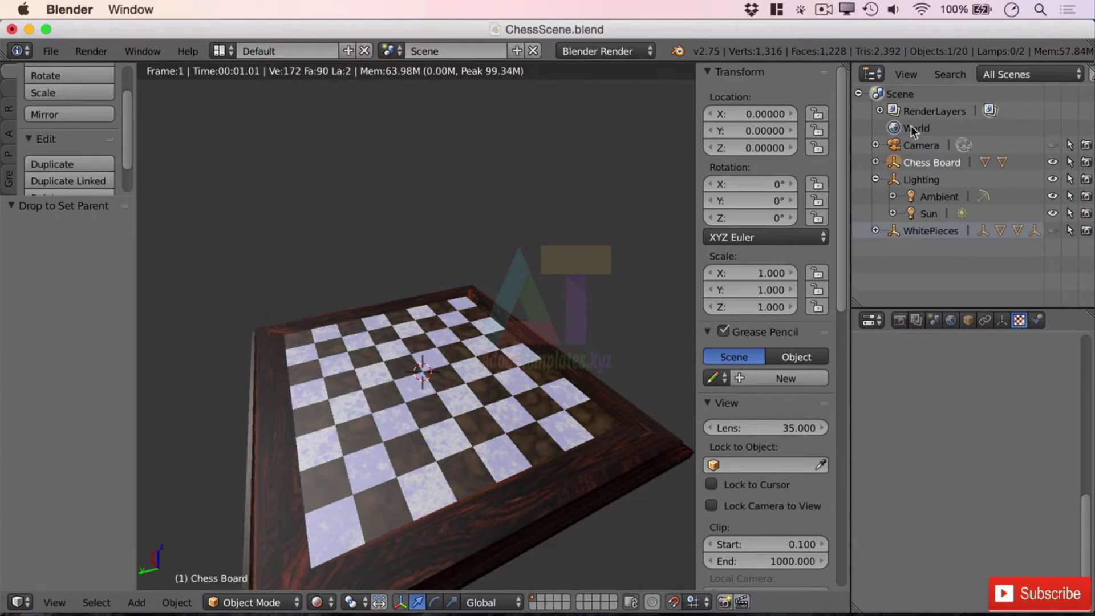
{"action": "left_click", "coordinate": [1052, 162]}
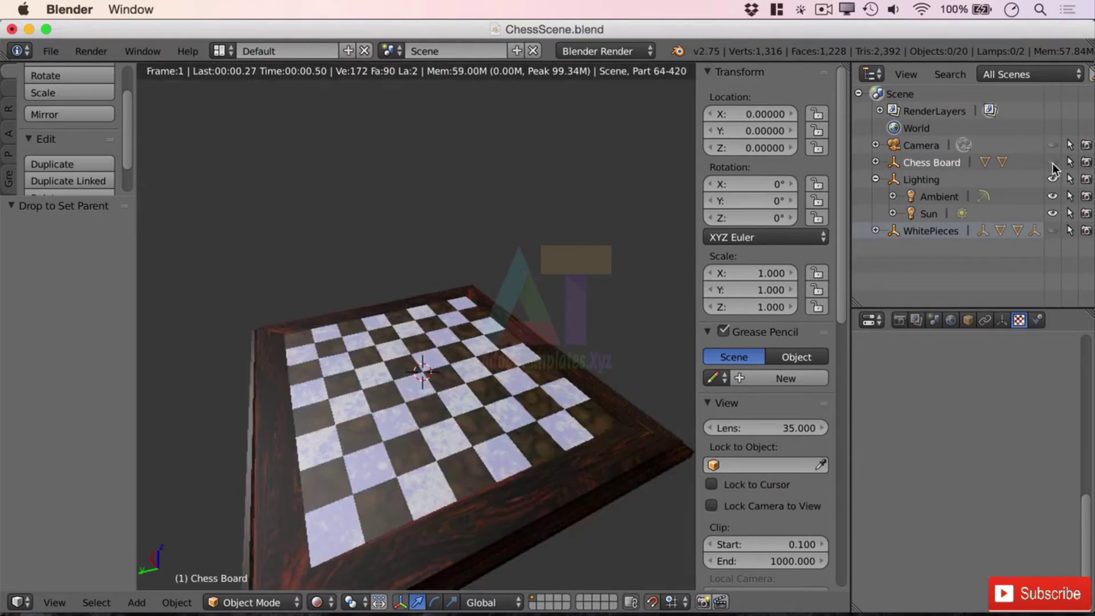
{"action": "left_click", "coordinate": [1052, 163]}
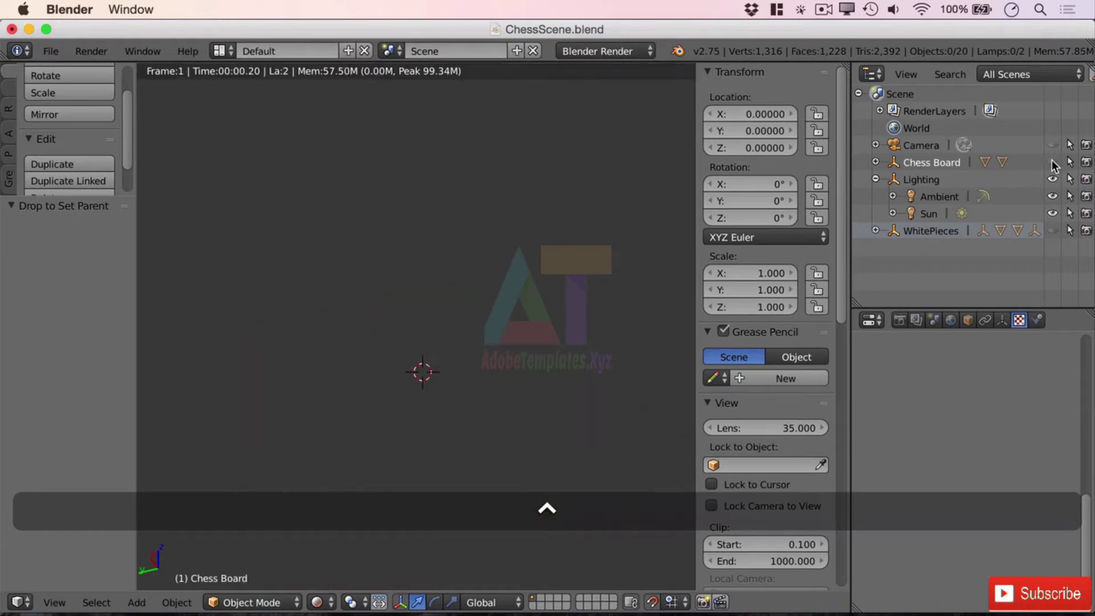
{"action": "left_click", "coordinate": [1053, 162]}
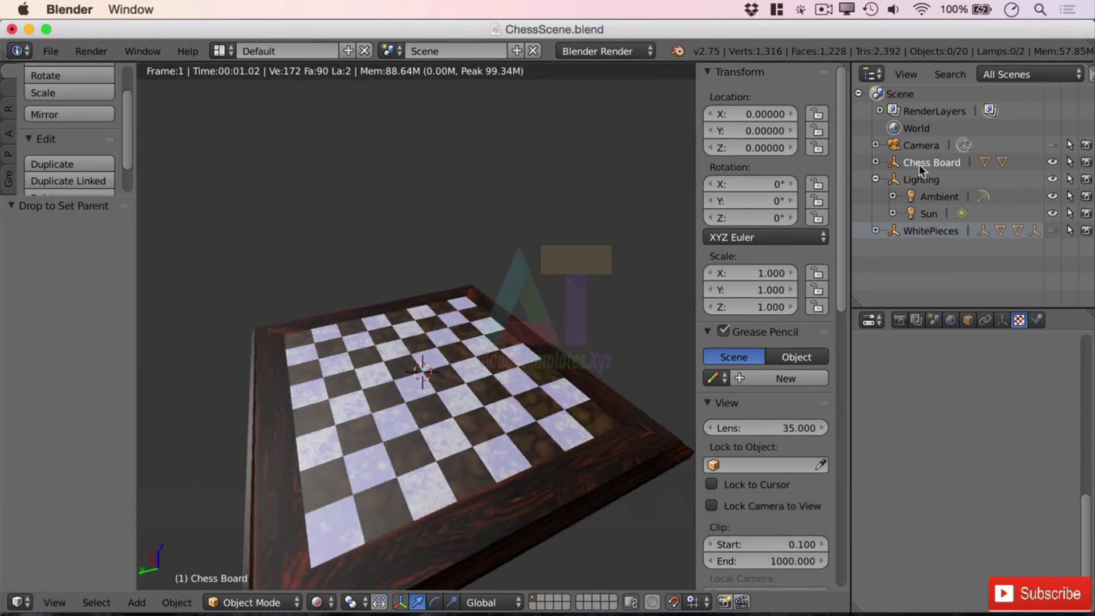
{"action": "scroll", "coordinate": [463, 459], "scroll_direction": "up", "scroll_amount": 2}
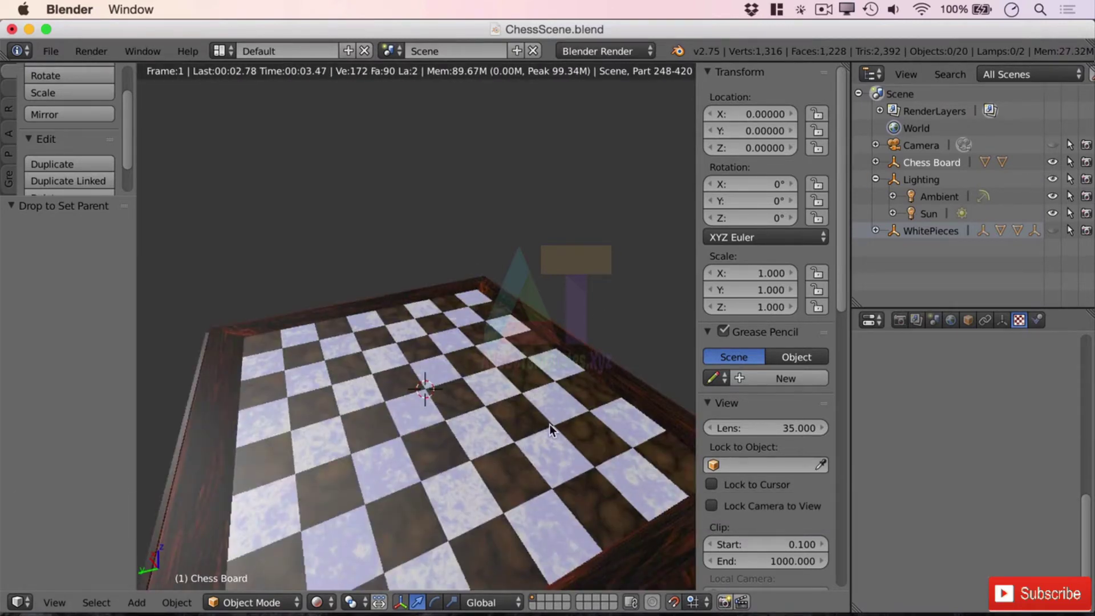
{"action": "middle_click_drag", "start_coordinate": [549, 423], "coordinate": [646, 279]}
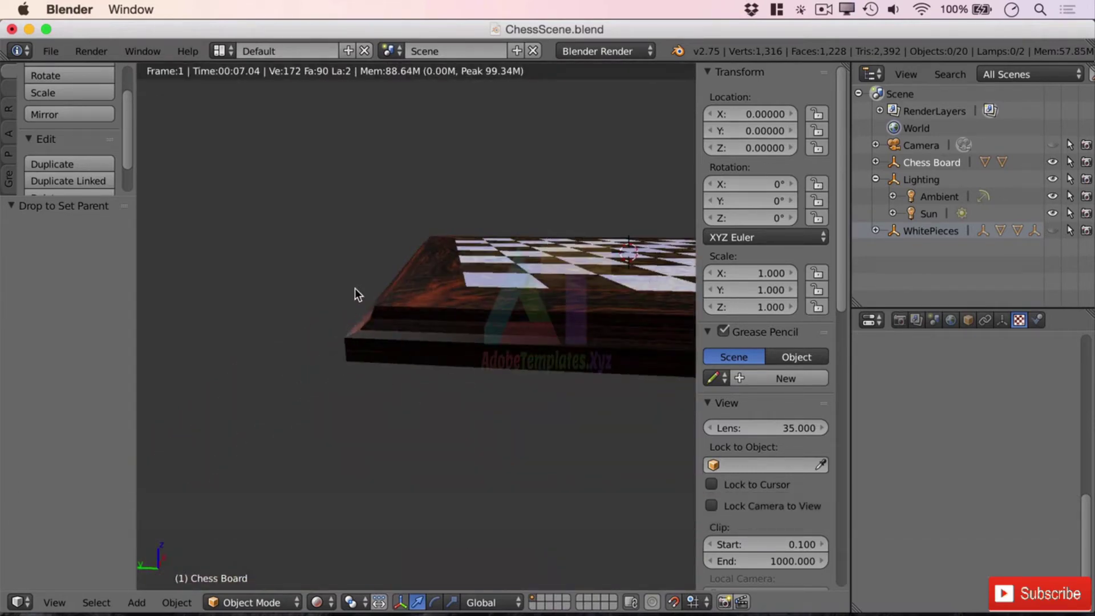
Step: Try smooth shading on the Chess Board Surround mesh inside the Chess Board group and inspect its bevelled edges
{"action": "middle_click_drag", "start_coordinate": [375, 301], "coordinate": [382, 305], "text": "shift"}
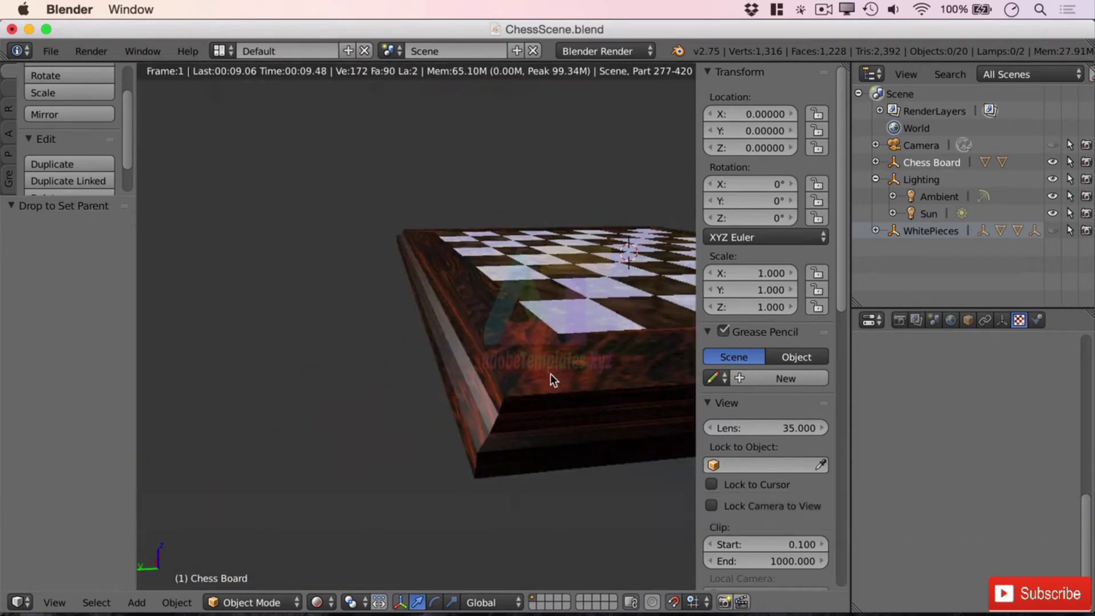
{"action": "left_click", "coordinate": [876, 162]}
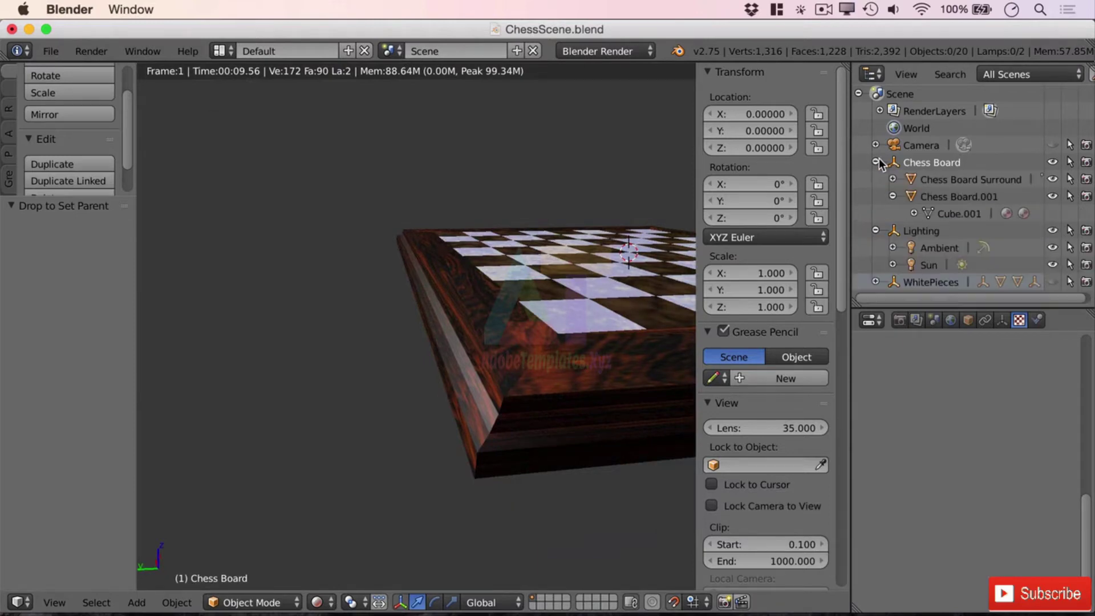
{"action": "left_click", "coordinate": [1009, 181]}
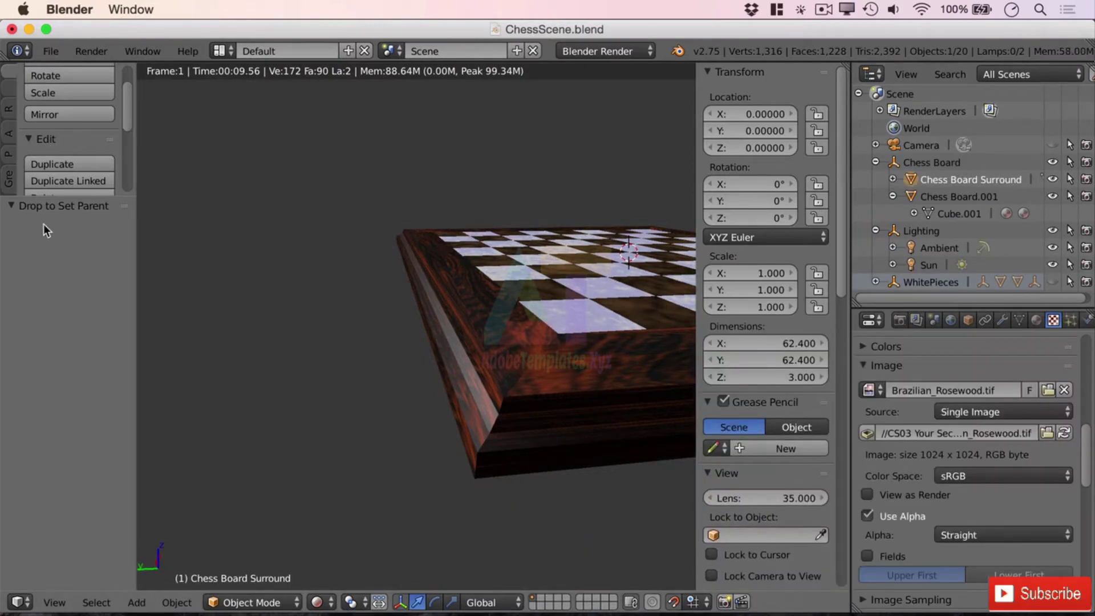
{"action": "left_click_drag", "start_coordinate": [65, 199], "coordinate": [80, 509]}
{"action": "left_click", "coordinate": [64, 315]}
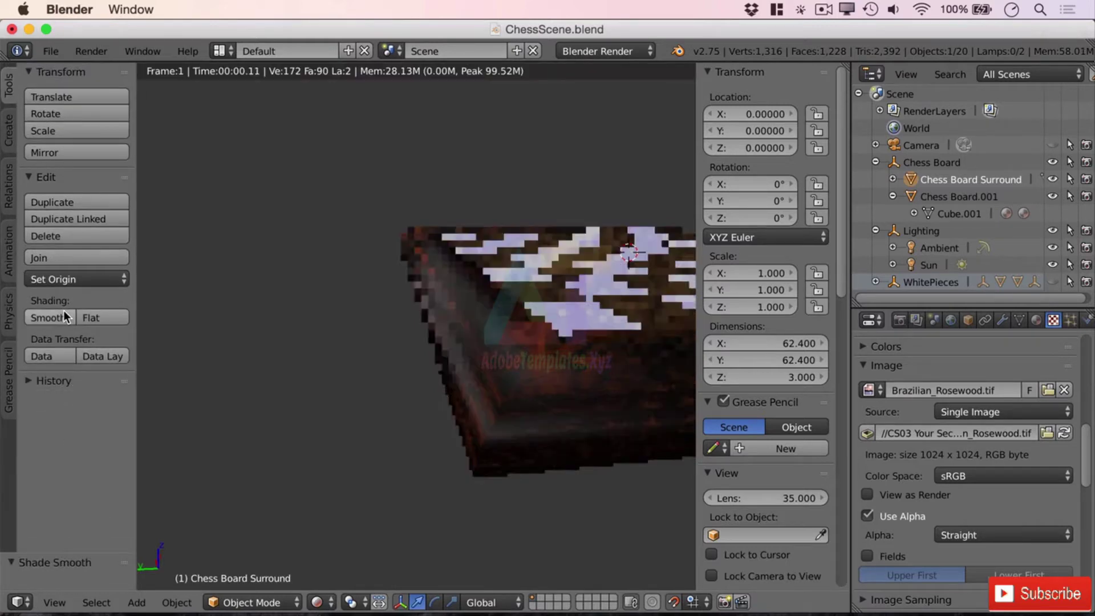
{"action": "scroll", "coordinate": [551, 400], "scroll_direction": "up", "scroll_amount": 5}
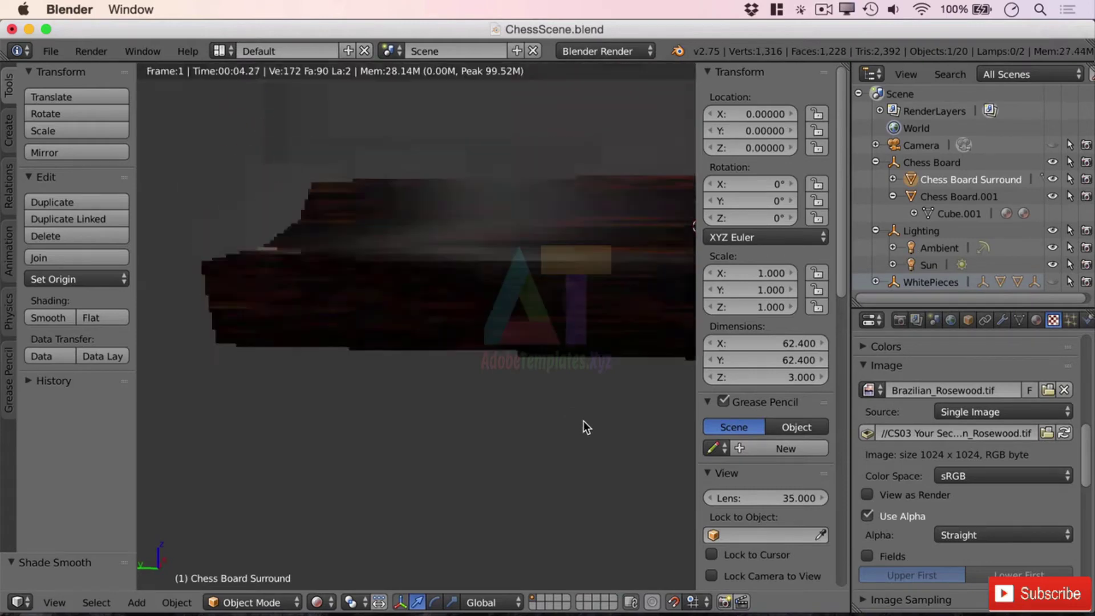
{"action": "scroll", "coordinate": [587, 422], "scroll_direction": "up", "scroll_amount": 5}
{"action": "scroll", "coordinate": [468, 395], "scroll_direction": "down", "scroll_amount": 6}
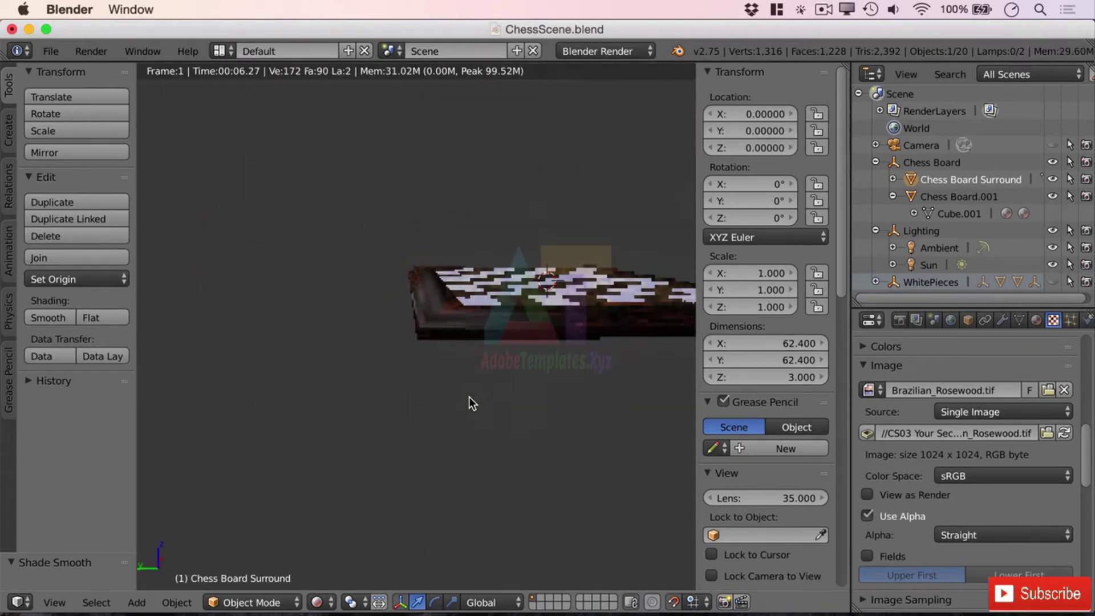
{"action": "middle_click_drag", "start_coordinate": [469, 395], "coordinate": [519, 463]}
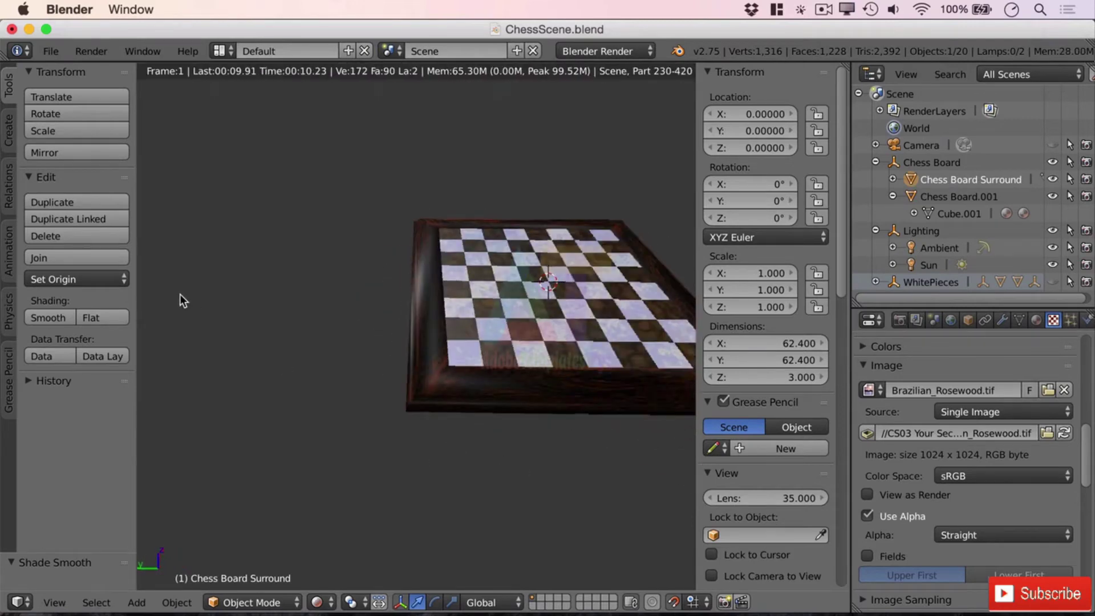
Step: Set the Chess Board Surround back to flat shading and check its edges and corners in the rendered view
{"action": "left_click", "coordinate": [107, 316]}
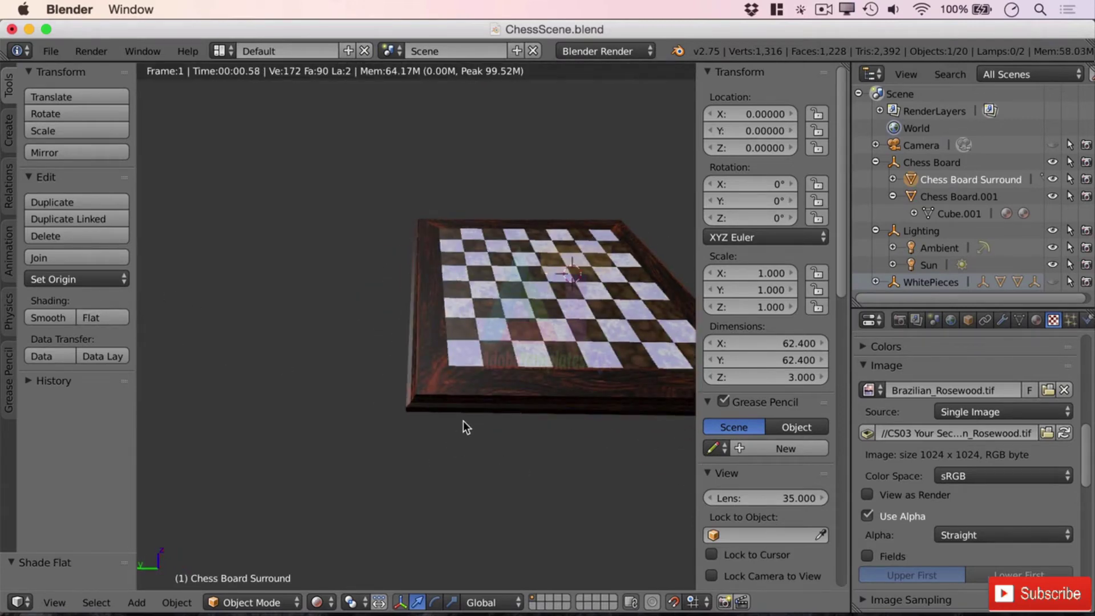
{"action": "scroll", "coordinate": [463, 427], "scroll_direction": "up", "scroll_amount": 3}
{"action": "mouse_move", "coordinate": [464, 421]}
{"action": "middle_mouse_down"}
{"action": "mouse_move", "coordinate": [477, 427]}
{"action": "mouse_move", "coordinate": [479, 416]}
{"action": "middle_mouse_up"}
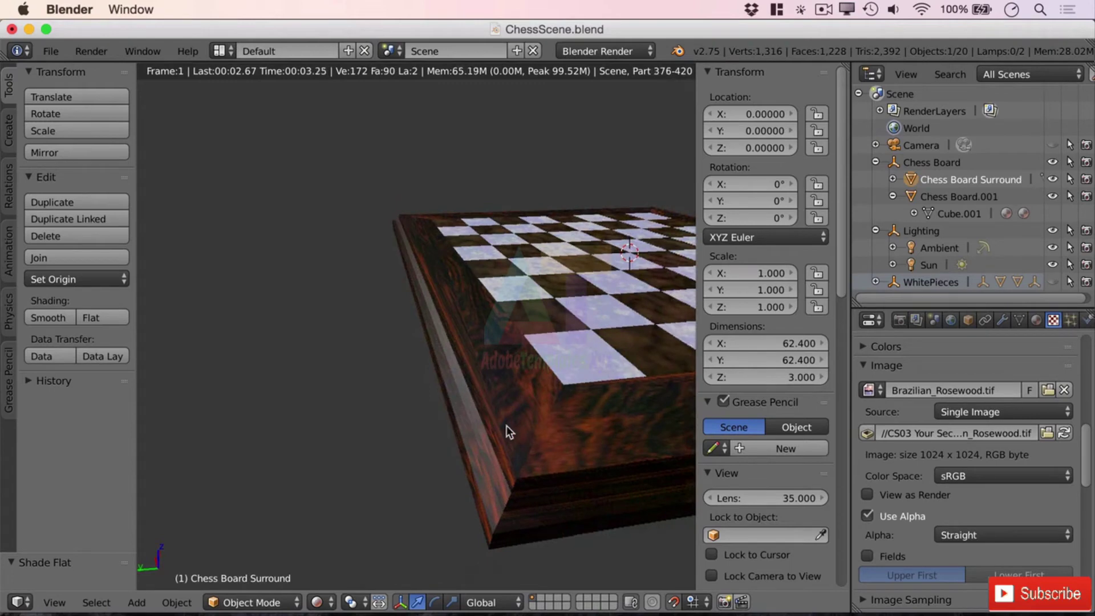
{"action": "scroll", "coordinate": [317, 367], "scroll_direction": "down", "scroll_amount": 4}
{"action": "middle_click_drag", "start_coordinate": [317, 368], "coordinate": [385, 347]}
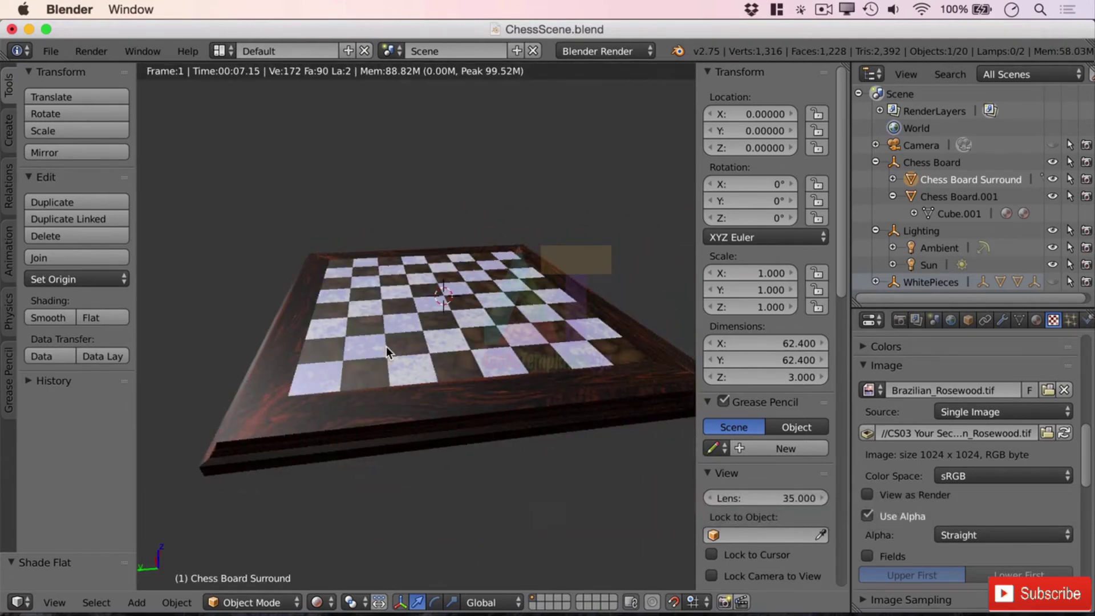